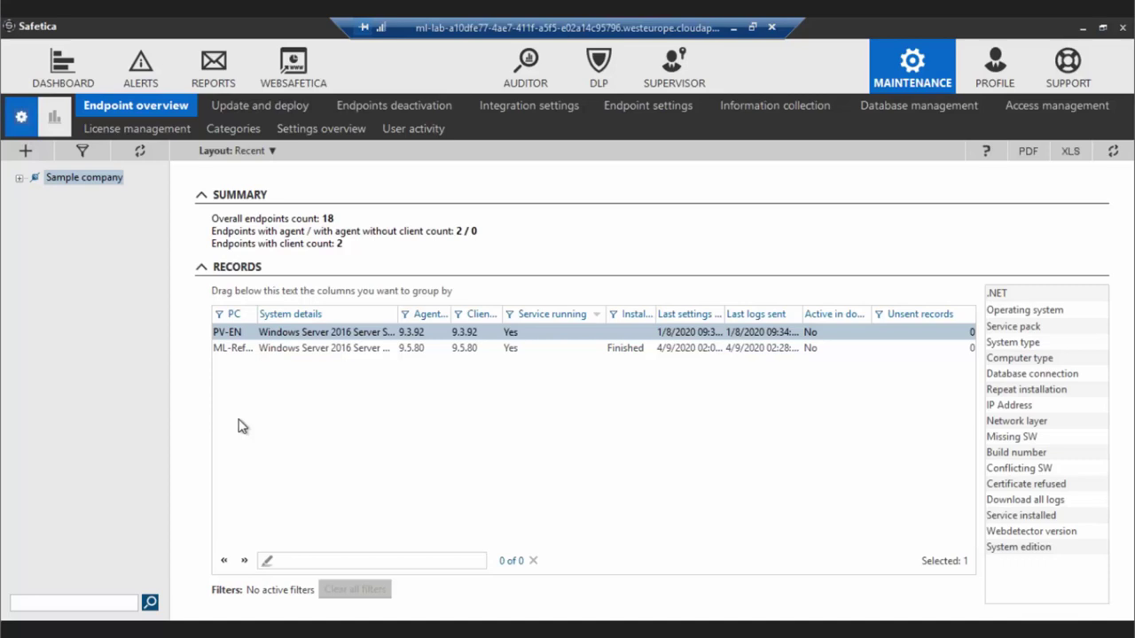
# - Expand Sample company to list its groups (Unknown, CAD, CEO, HR, Marketing, Sales) and show its context menu
pyautogui.rightClick(71, 183)
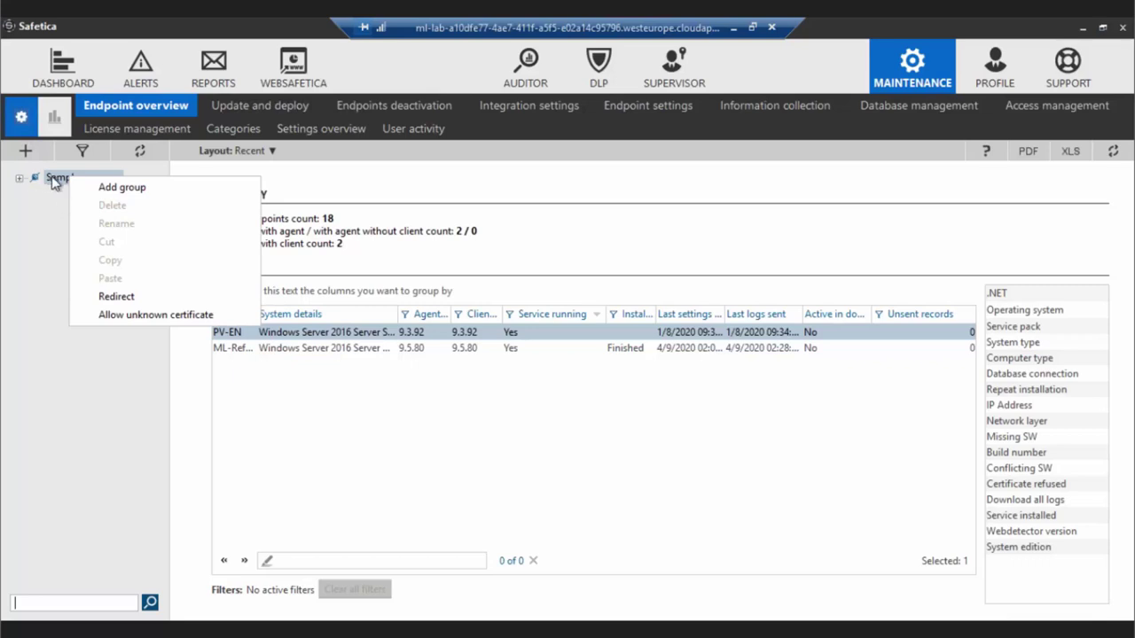
pyautogui.click(19, 178)
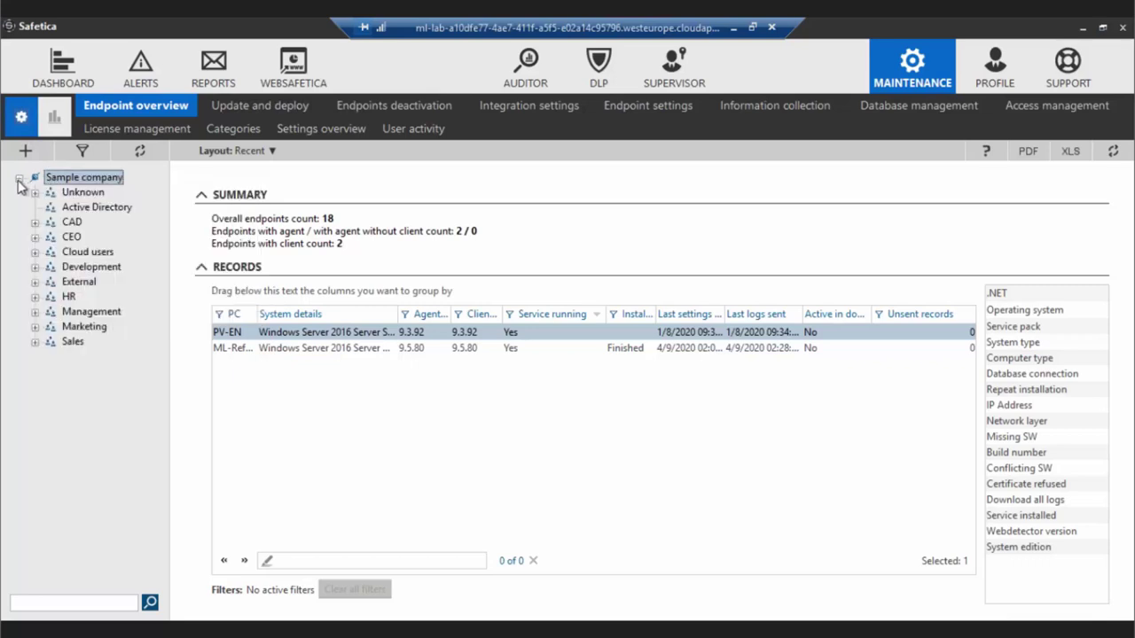
pyautogui.click(79, 192)
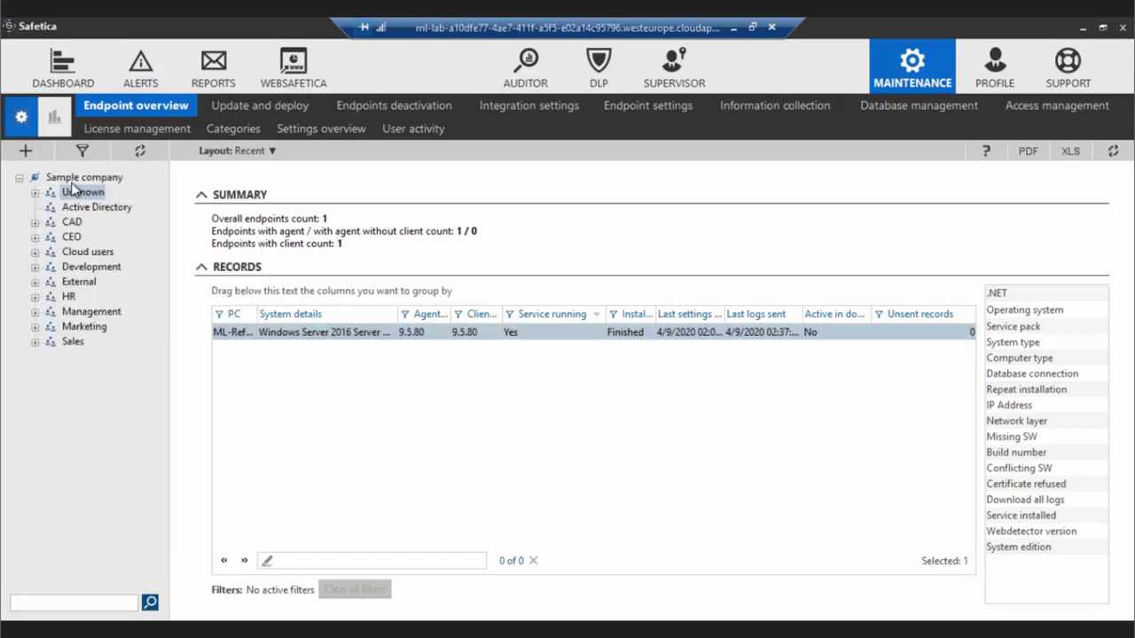
pyautogui.click(78, 179)
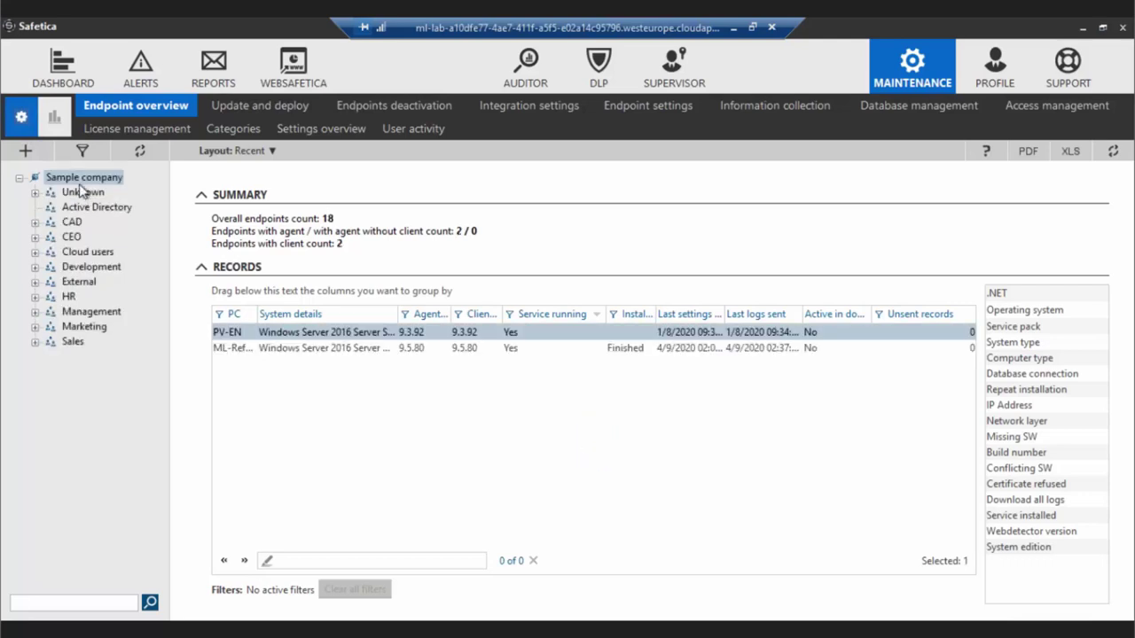
pyautogui.rightClick(77, 181)
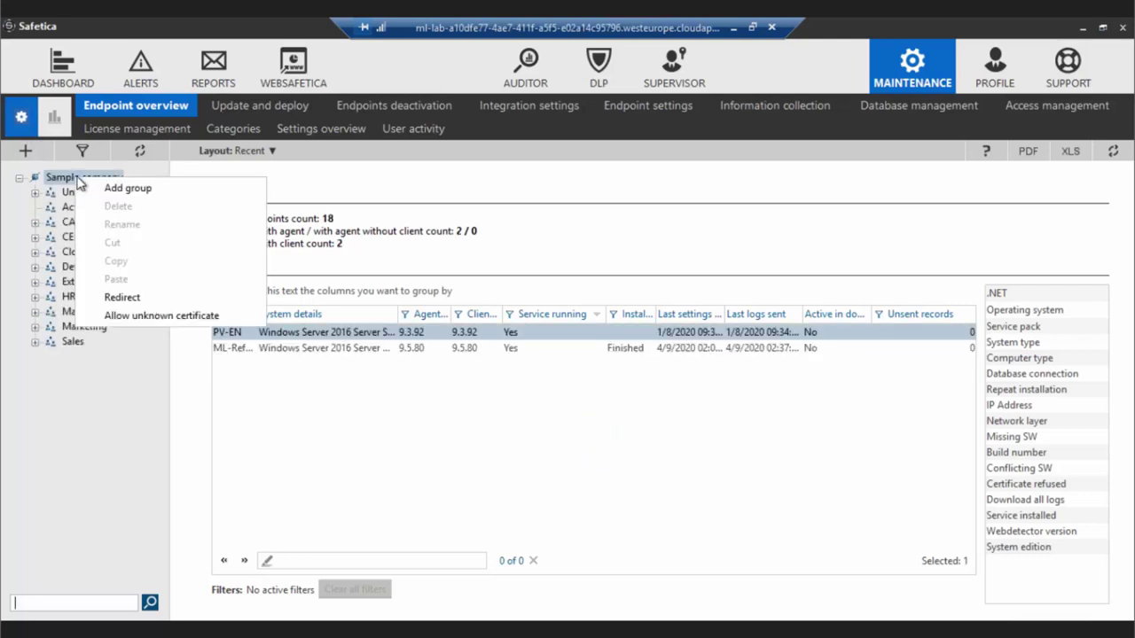
pyautogui.click(122, 299)
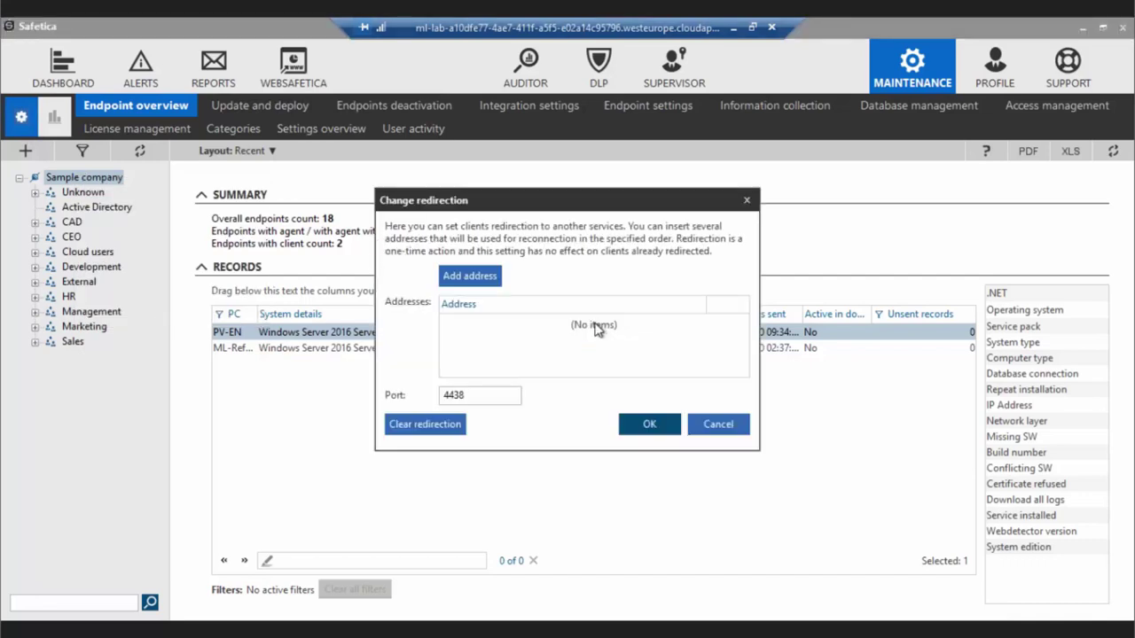
pyautogui.click(470, 276)
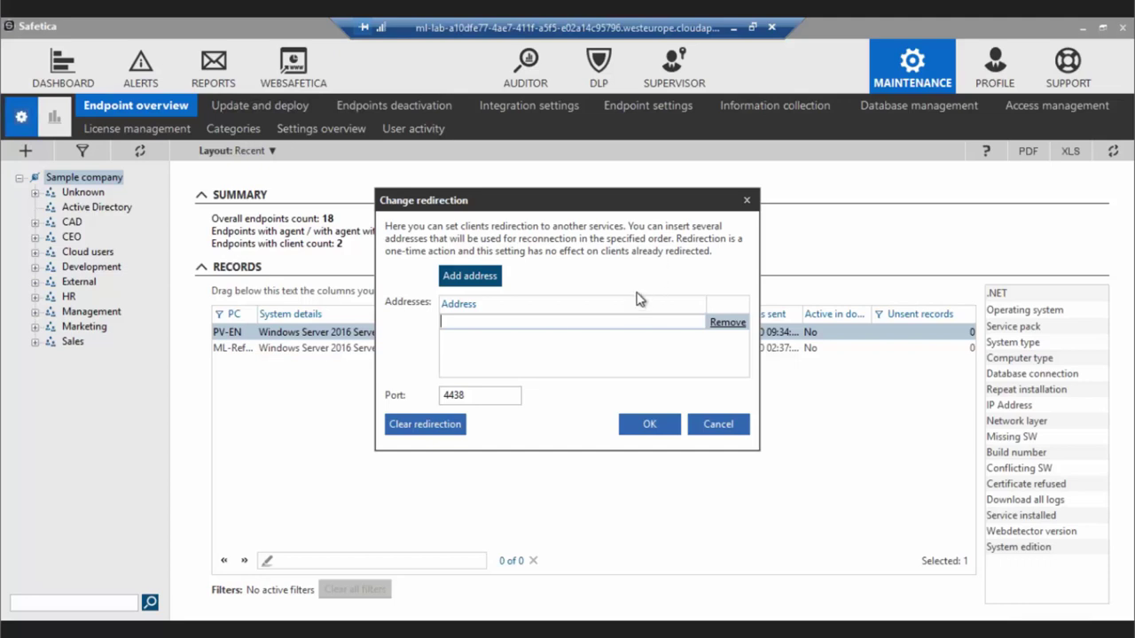
pyautogui.write('192.172.0.1')
pyautogui.click(498, 277)
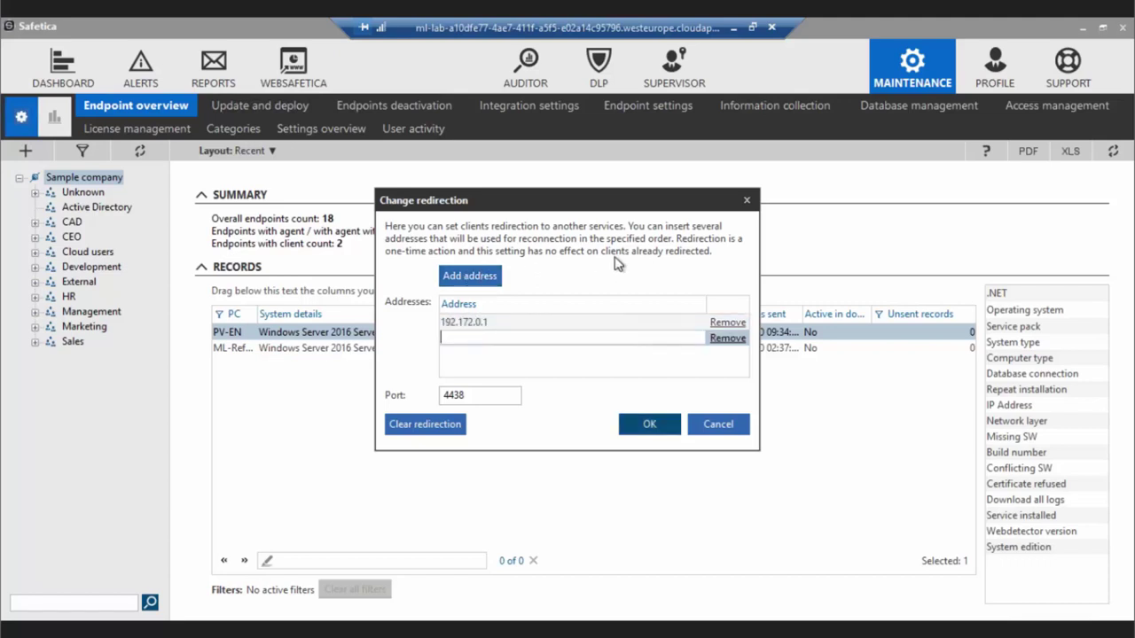
pyautogui.write('192')
pyautogui.press('BackSpace')
pyautogui.press('BackSpace')
pyautogui.write('72')
pyautogui.click(729, 426)
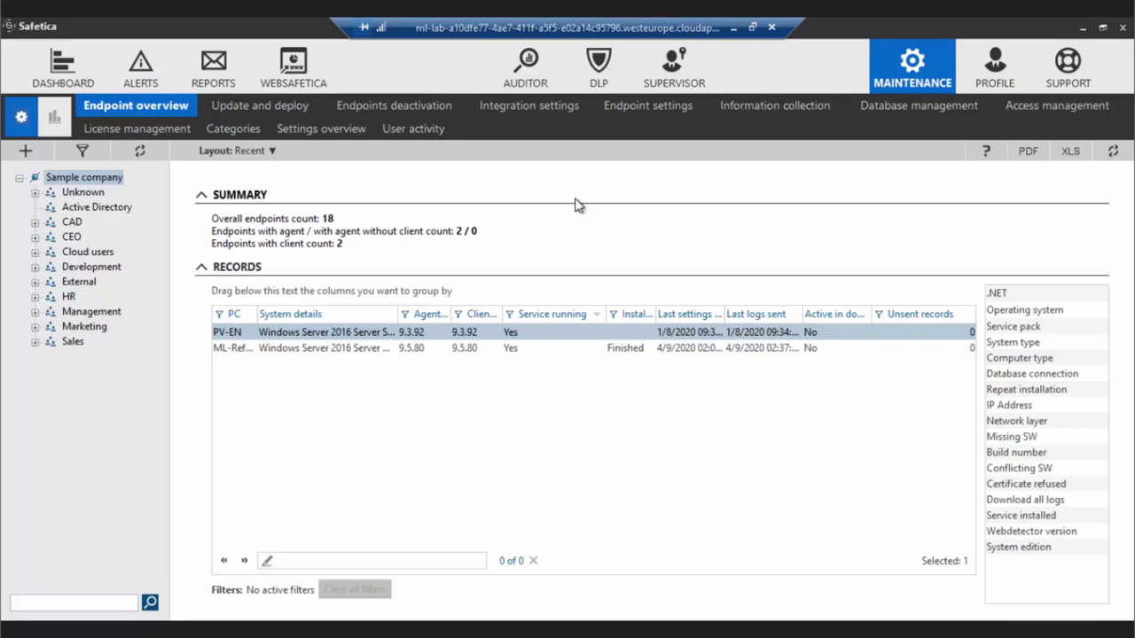
# - In Auditor Applications, regroup records by Application instead of User name and add the Application category column
pyautogui.click(526, 88)
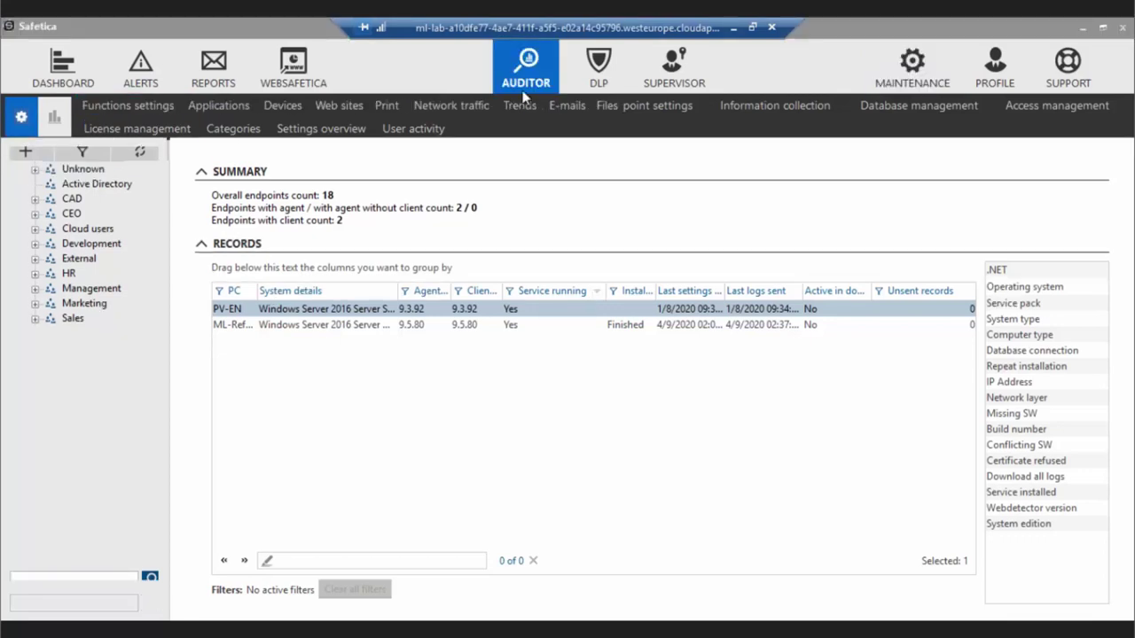
pyautogui.click(219, 107)
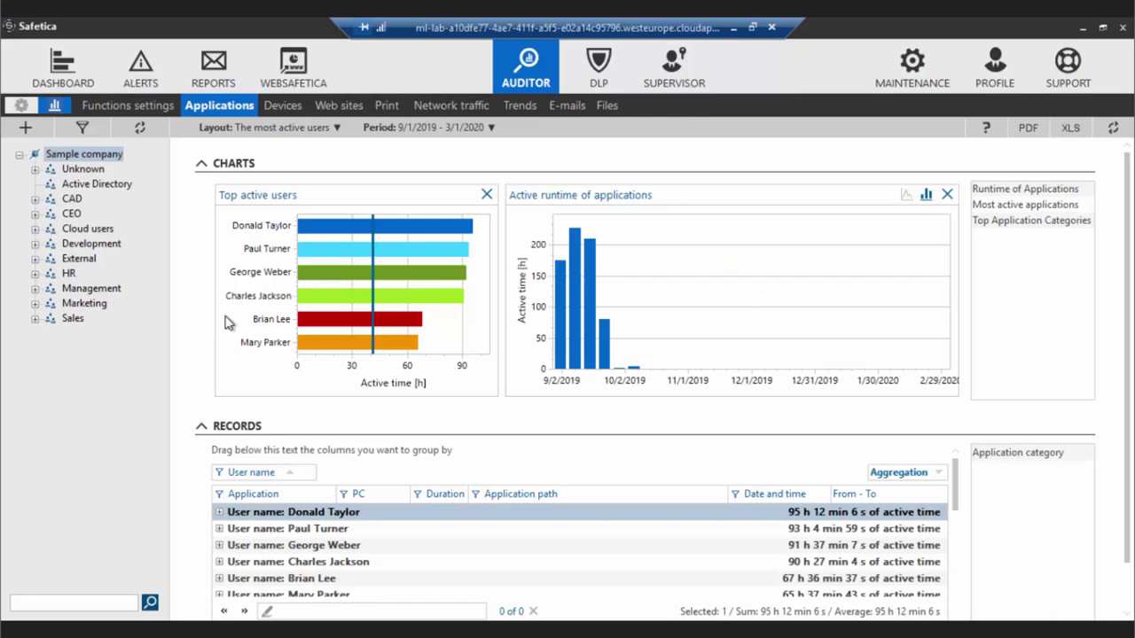
pyautogui.scroll(-1, 172, 501)
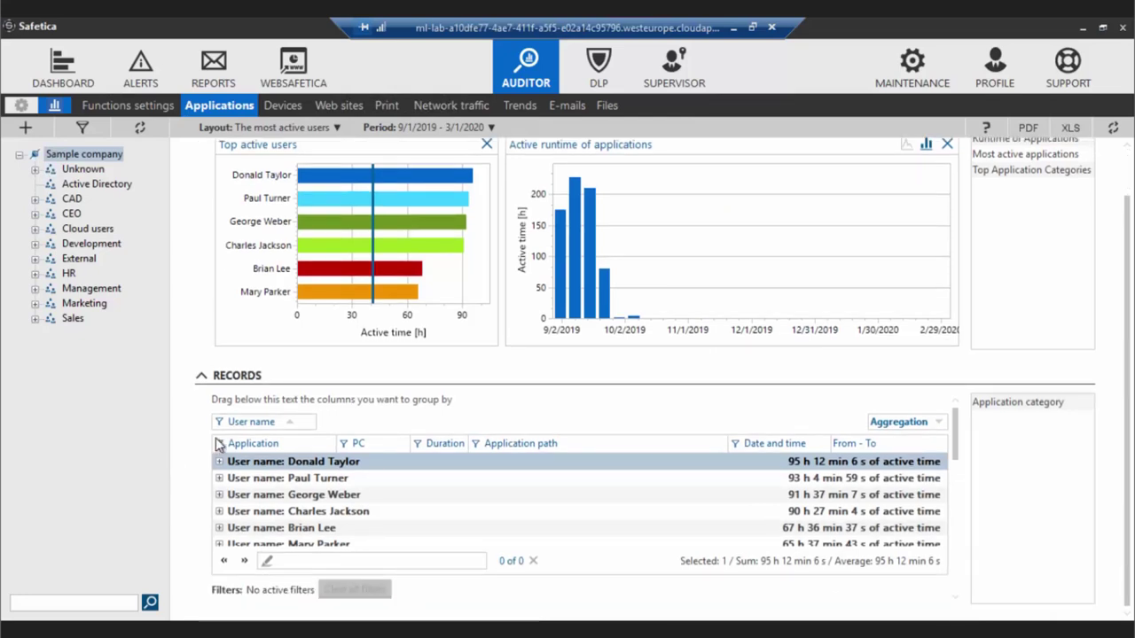
pyautogui.moveTo(251, 429); pyautogui.dragTo(217, 444)
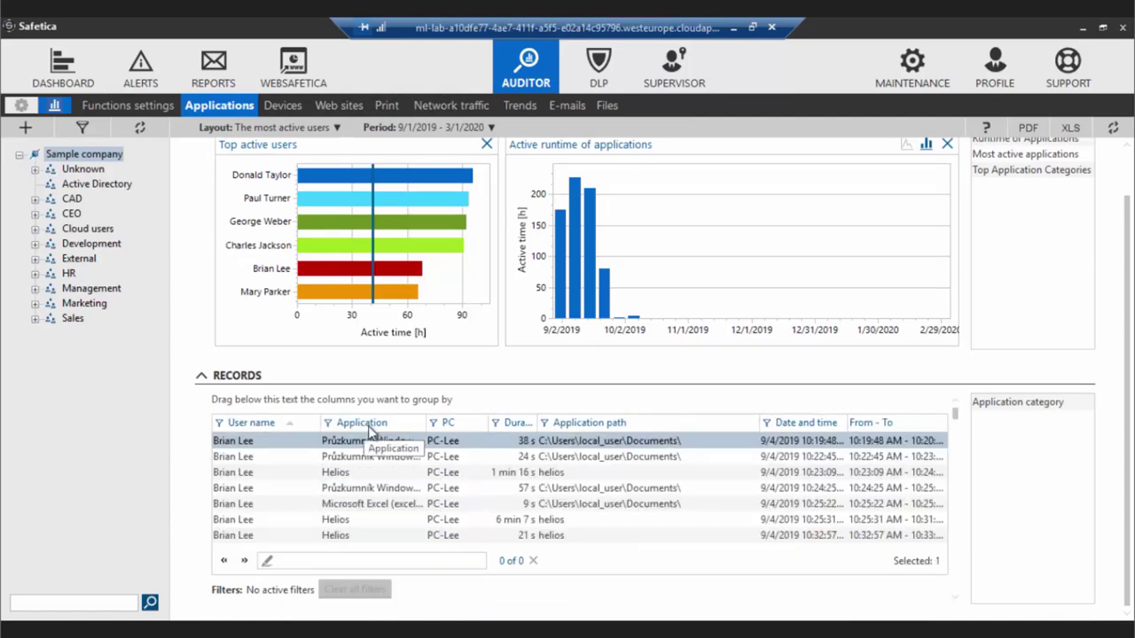
pyautogui.moveTo(364, 432); pyautogui.dragTo(266, 423)
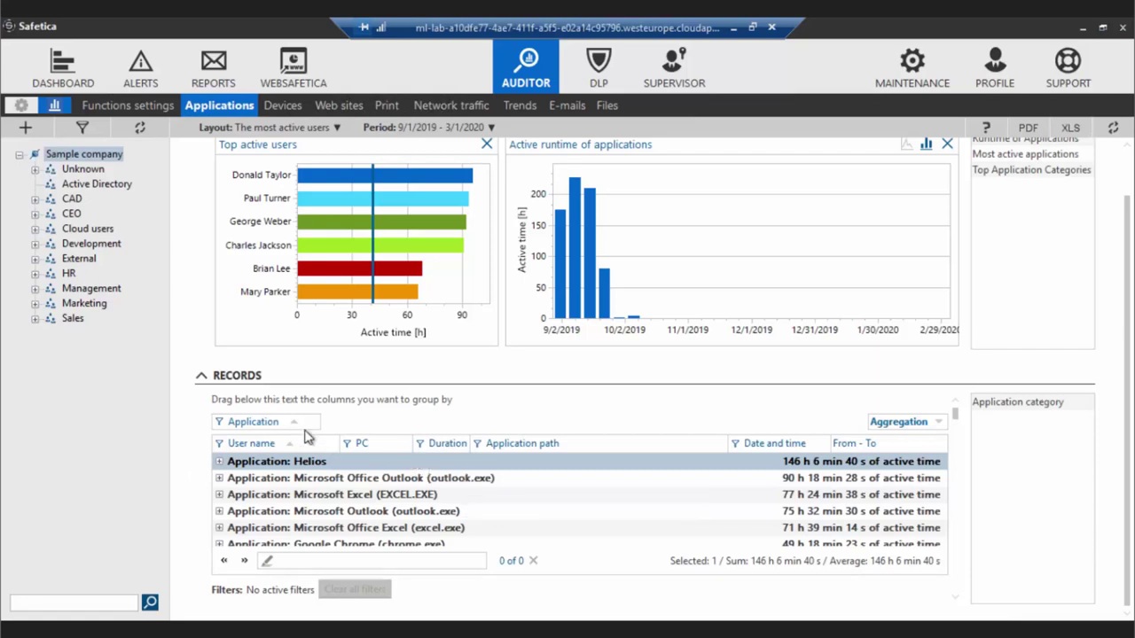
pyautogui.moveTo(1002, 406); pyautogui.dragTo(529, 462)
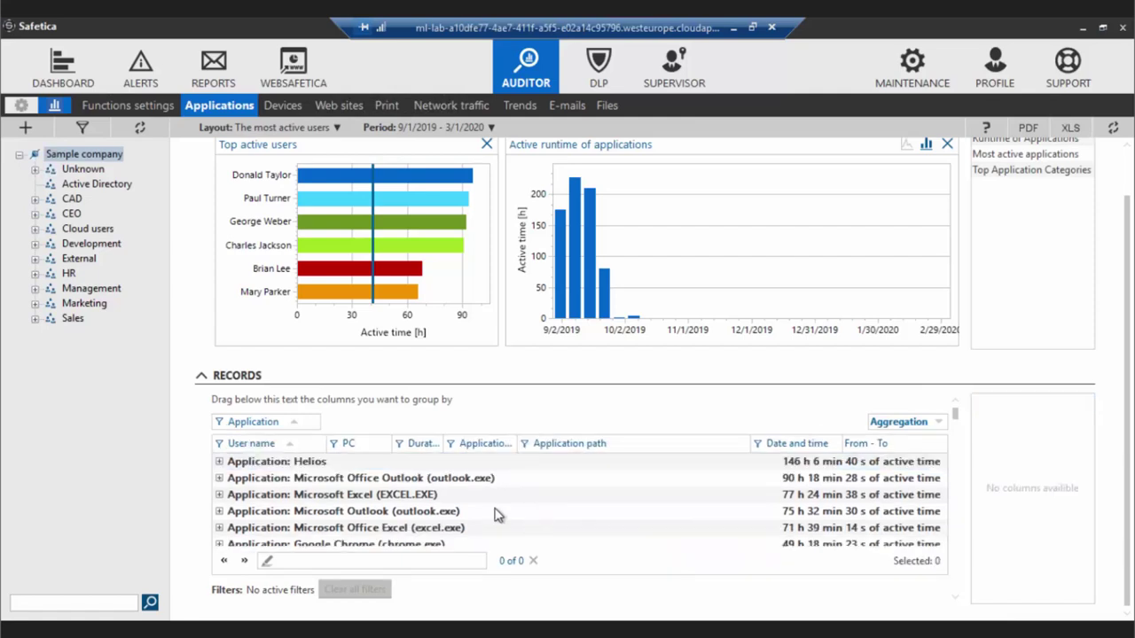
# - Filter Application category to CAD software and CRM, leaving only SolidWorks (solidworks.exe)
pyautogui.click(451, 444)
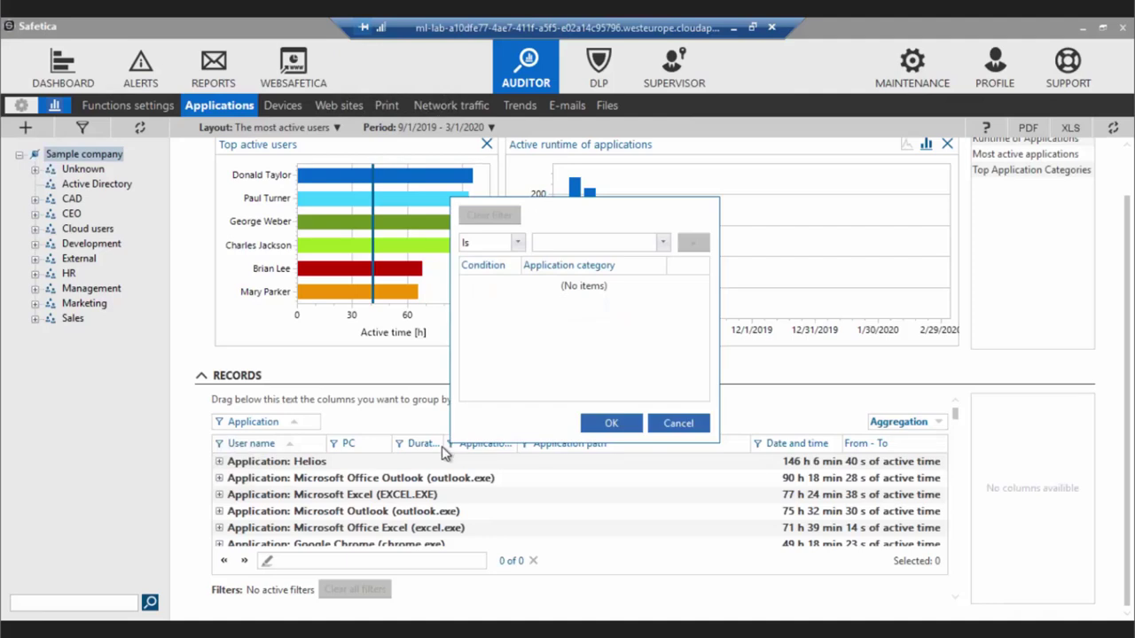
pyautogui.click(596, 253)
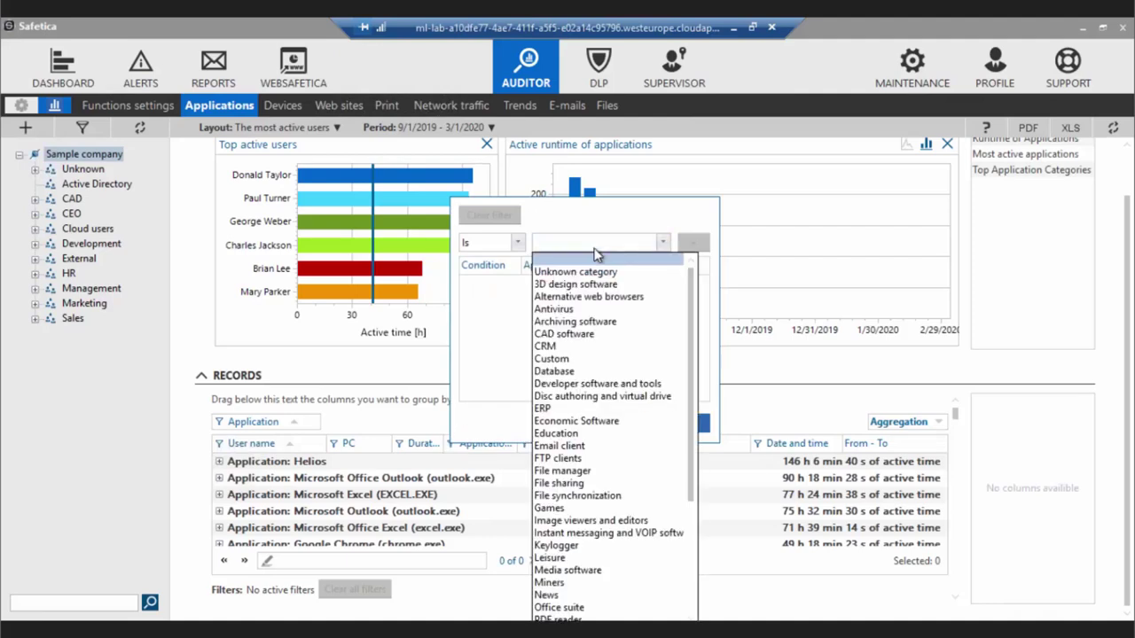
pyautogui.click(599, 334)
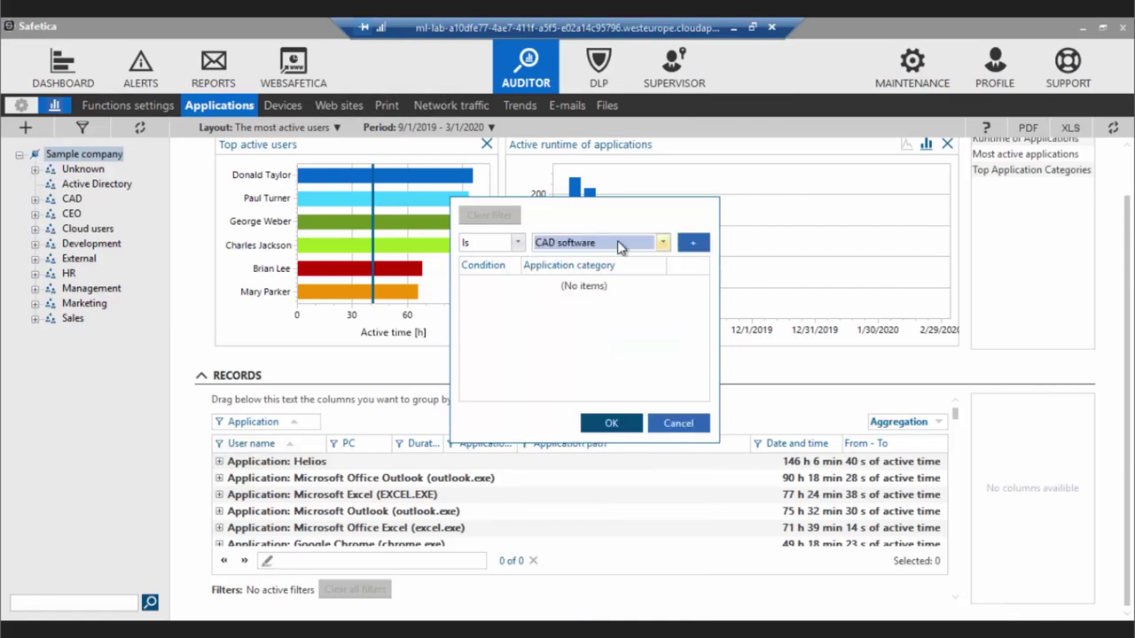
pyautogui.click(693, 242)
pyautogui.click(645, 246)
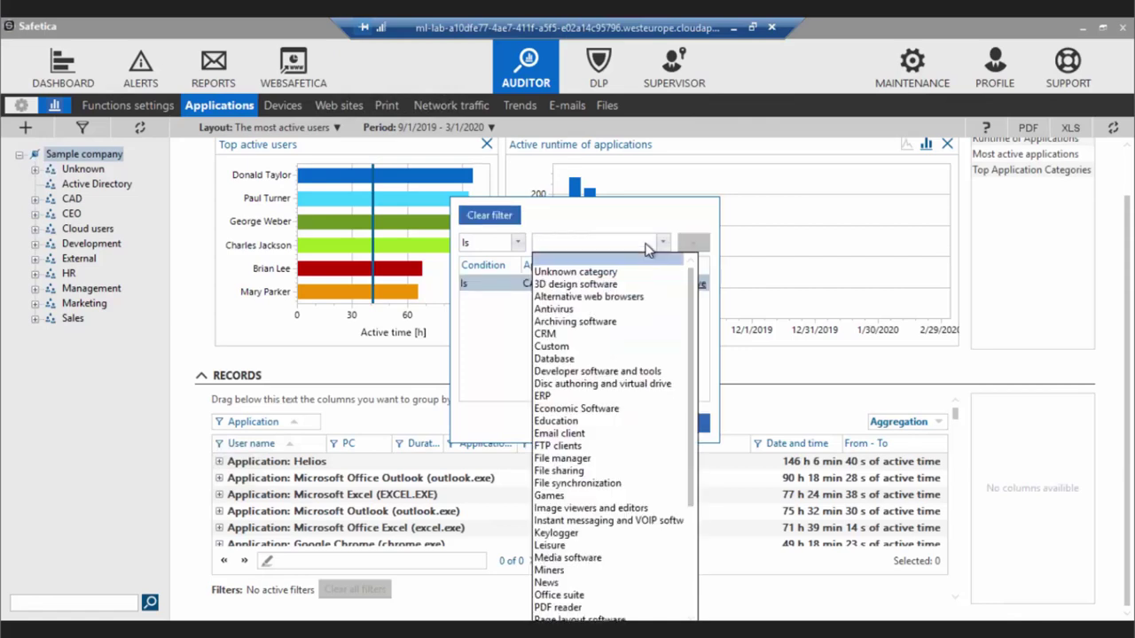
pyautogui.click(599, 334)
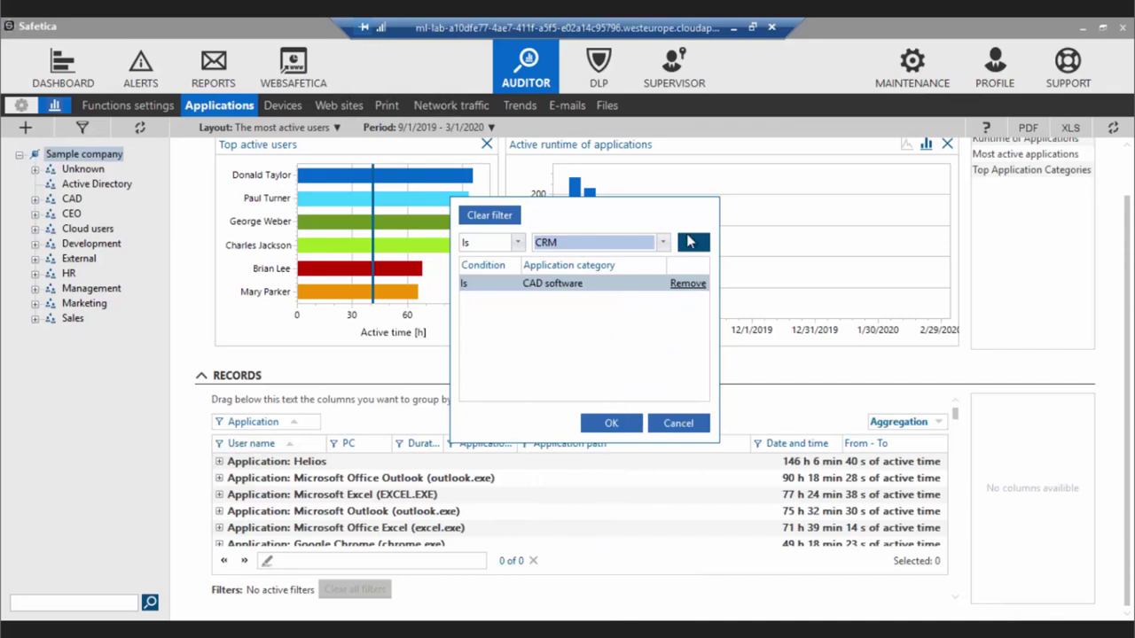
pyautogui.click(693, 243)
pyautogui.click(612, 424)
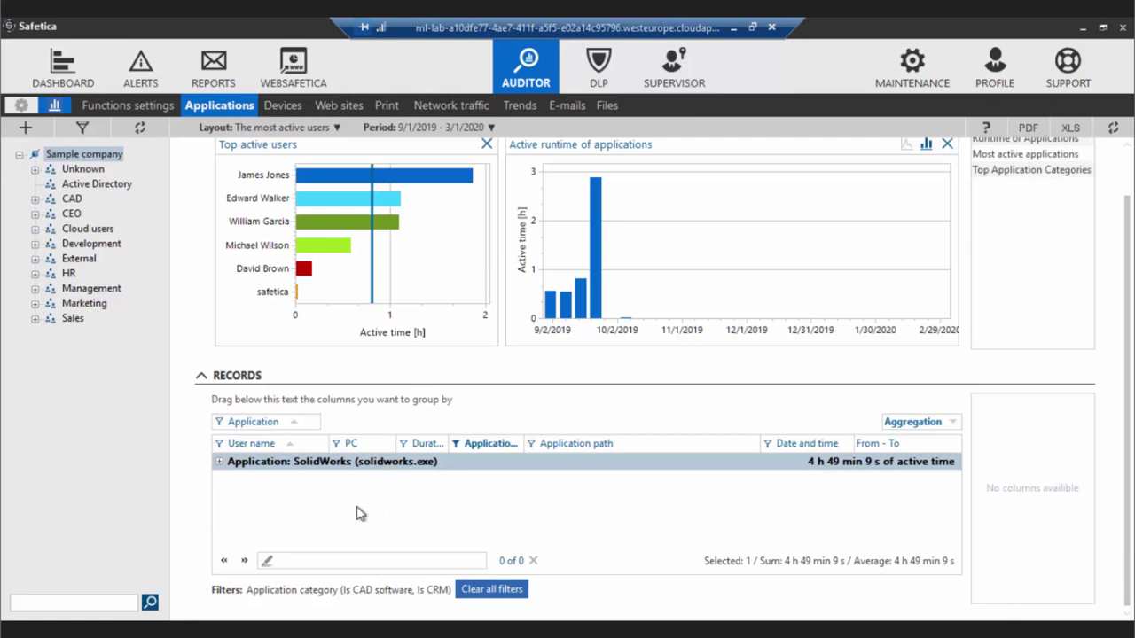
pyautogui.scroll(1, 372, 395)
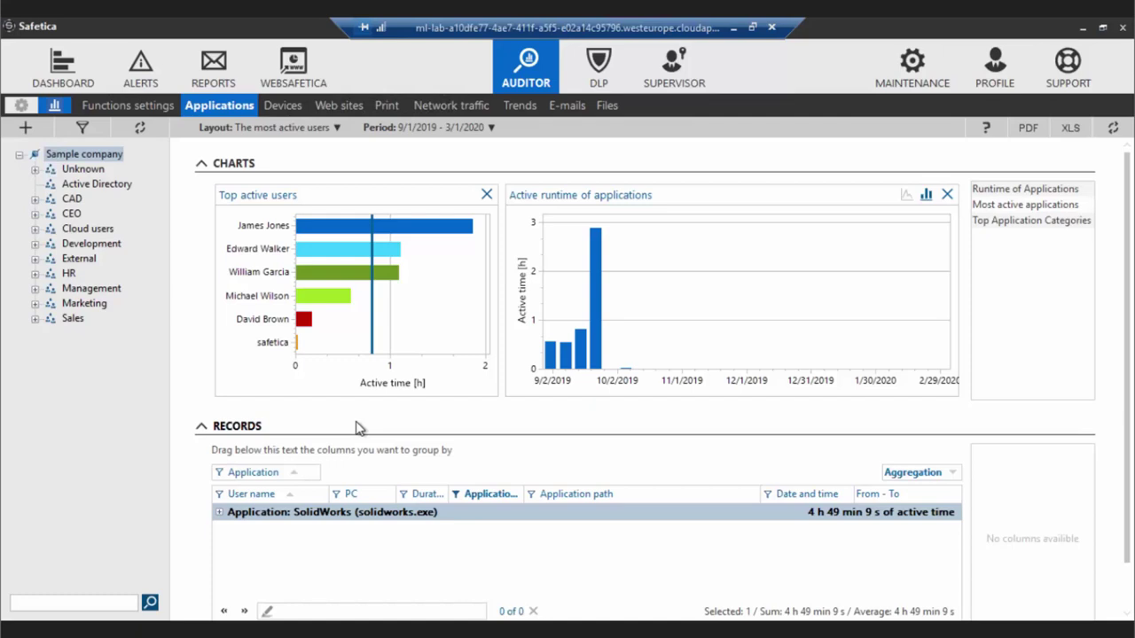
# - Add a custom application category named Work in the Maintenance category database, then return to Auditor
pyautogui.click(884, 73)
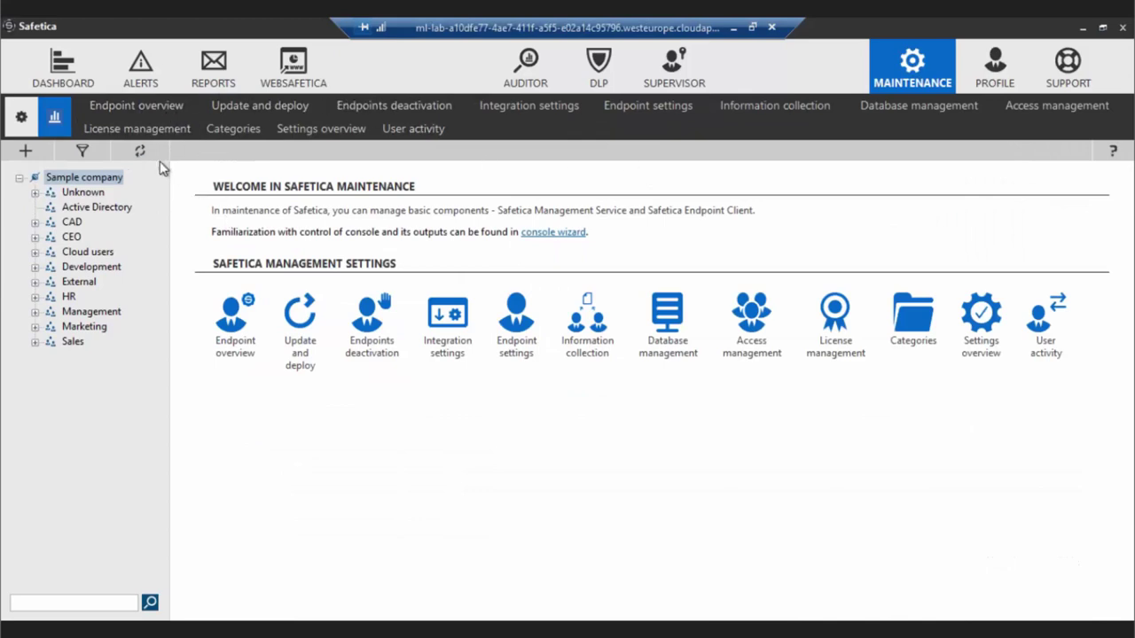
pyautogui.click(232, 129)
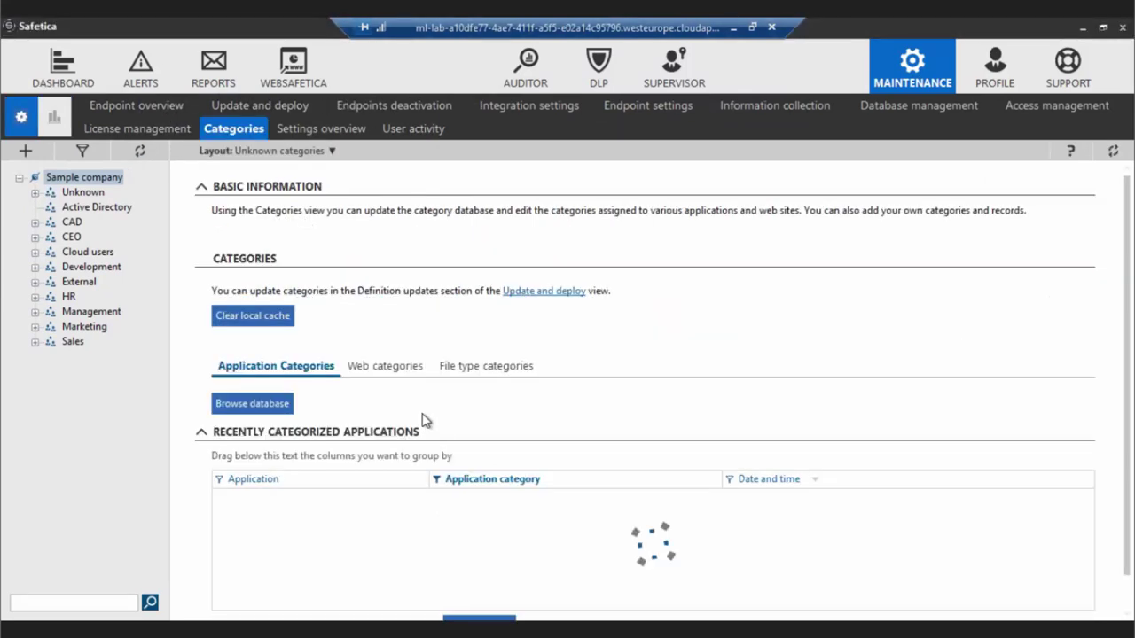
pyautogui.click(252, 405)
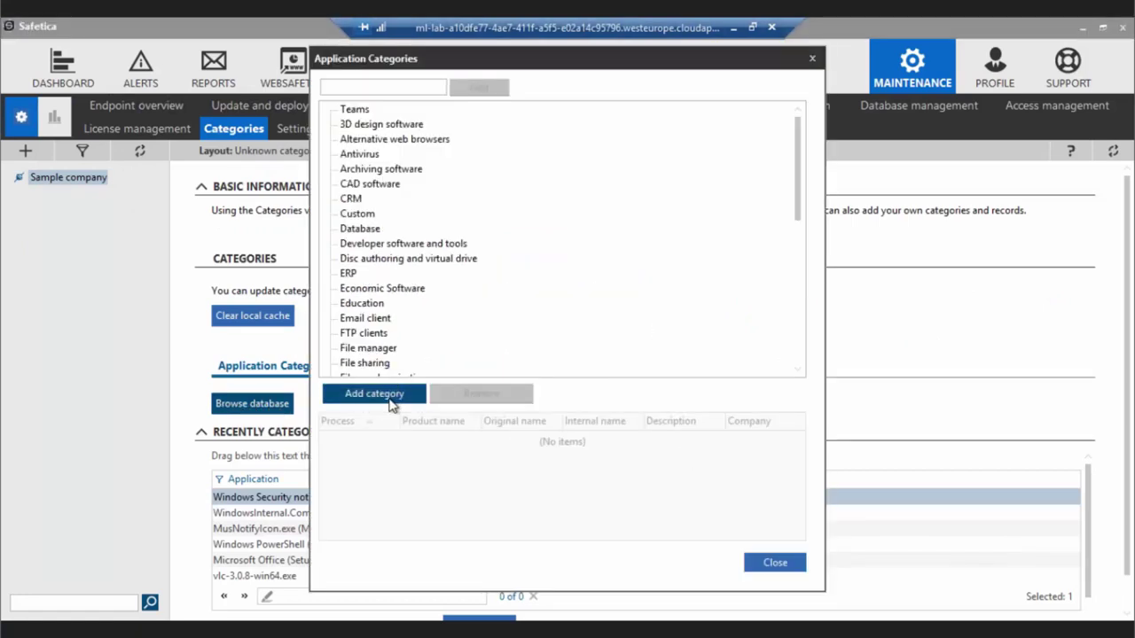
pyautogui.click(385, 393)
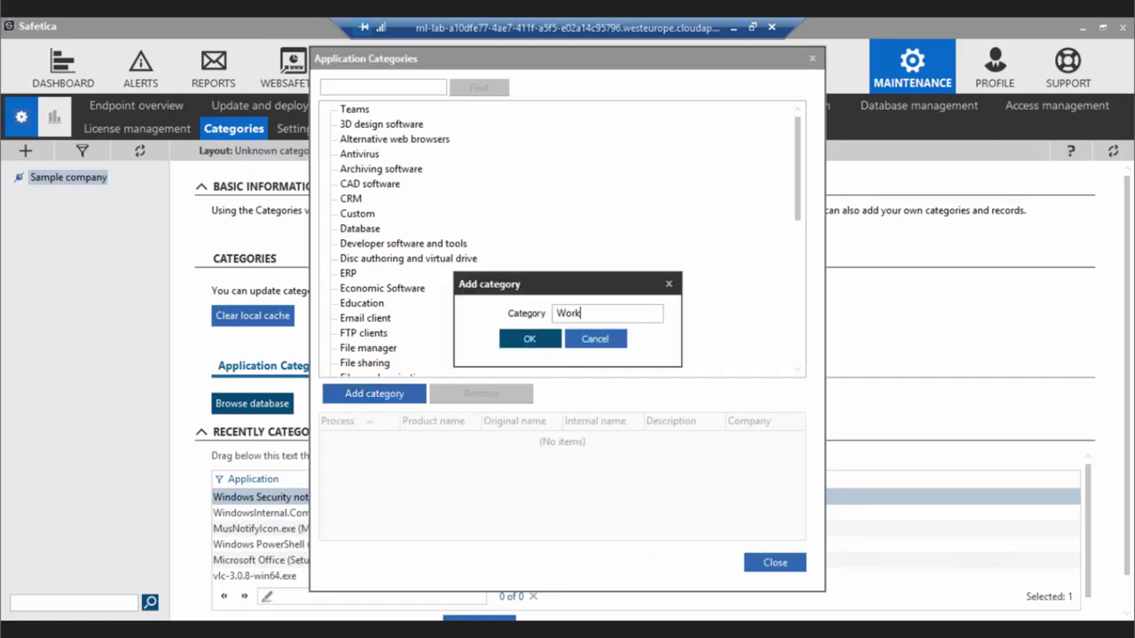
pyautogui.click(527, 341)
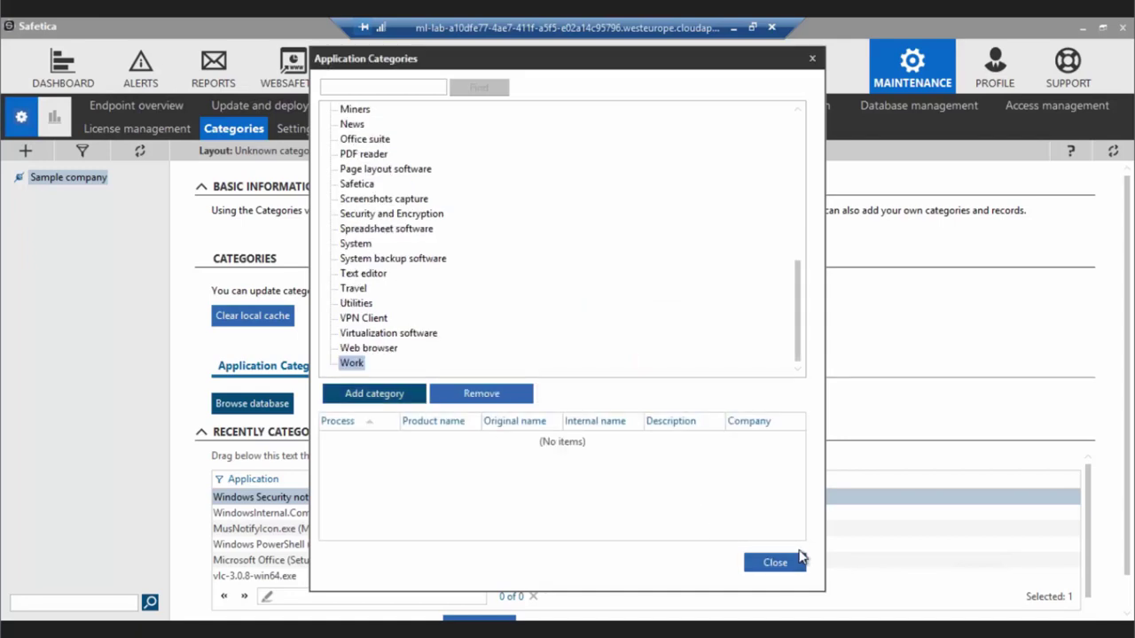
pyautogui.click(774, 564)
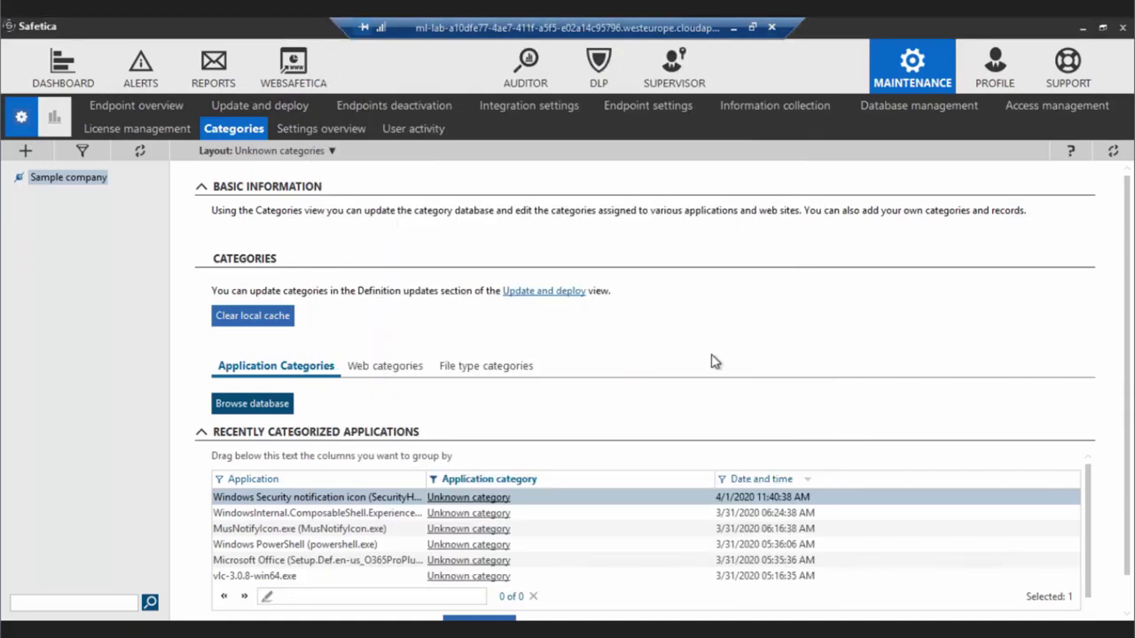
pyautogui.click(537, 67)
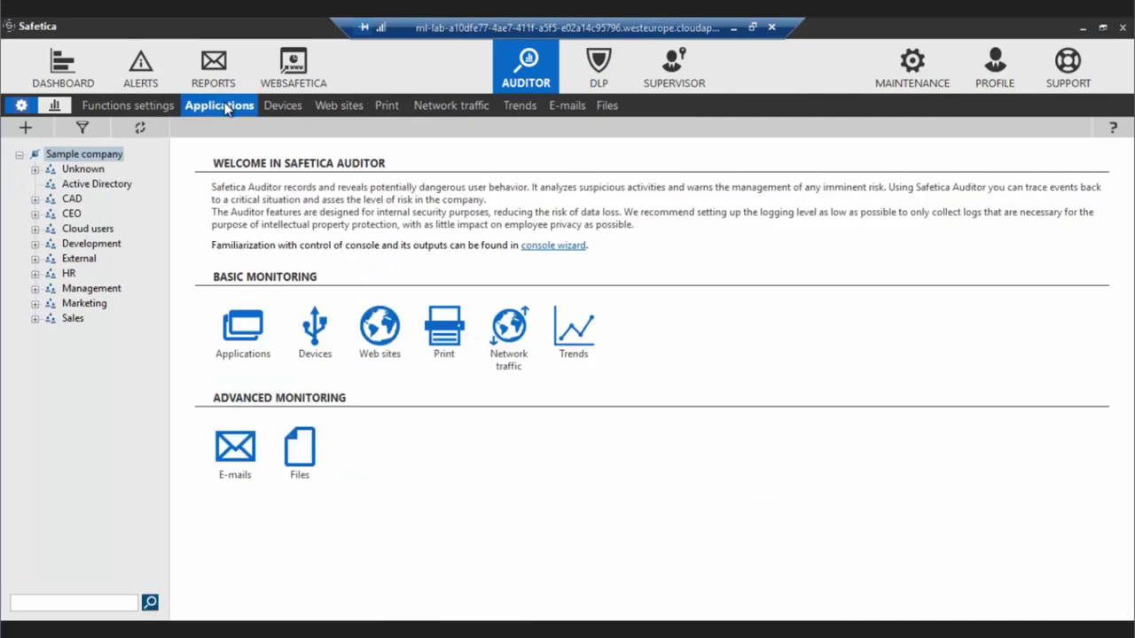
# - Clear all filters on the Applications records and expand the Microsoft Excel group
pyautogui.click(219, 105)
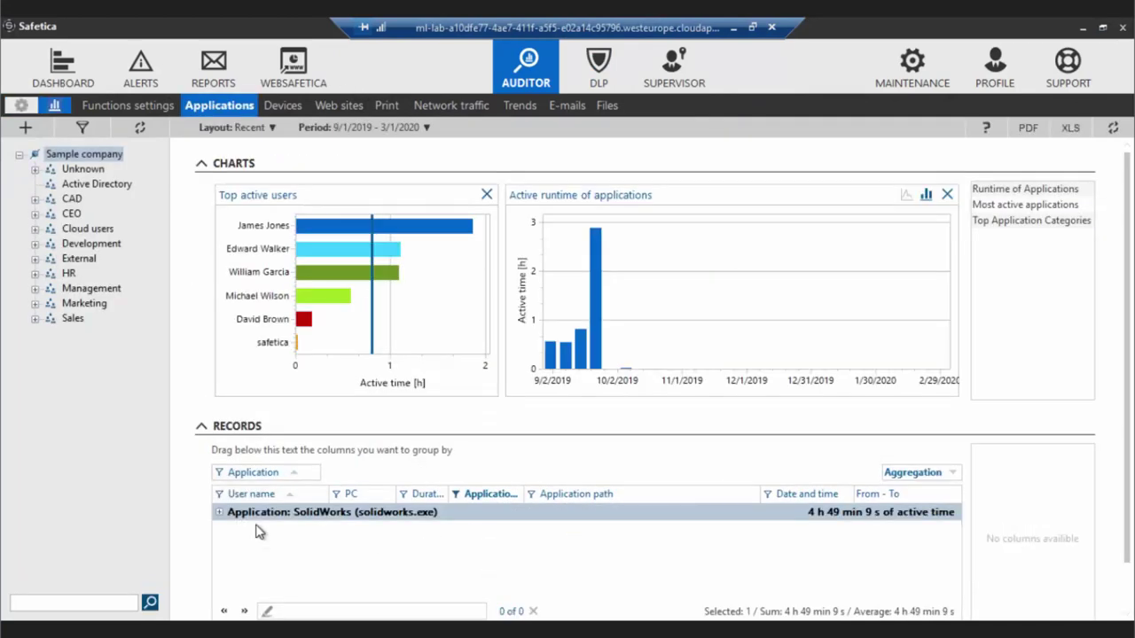
pyautogui.scroll(-1, 1128, 406)
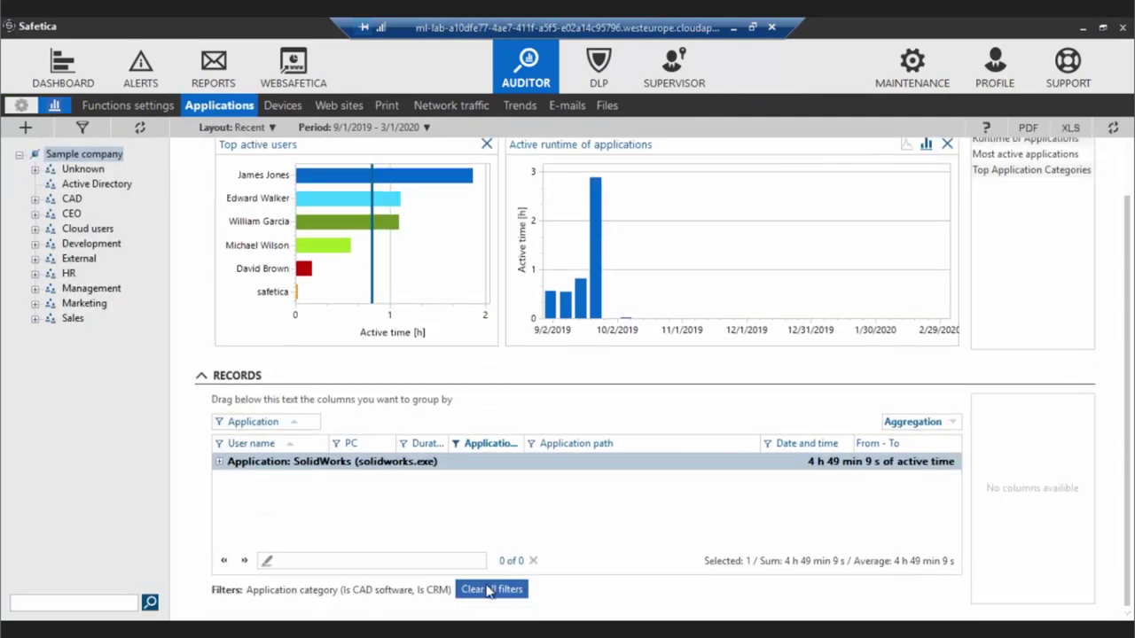
pyautogui.click(487, 590)
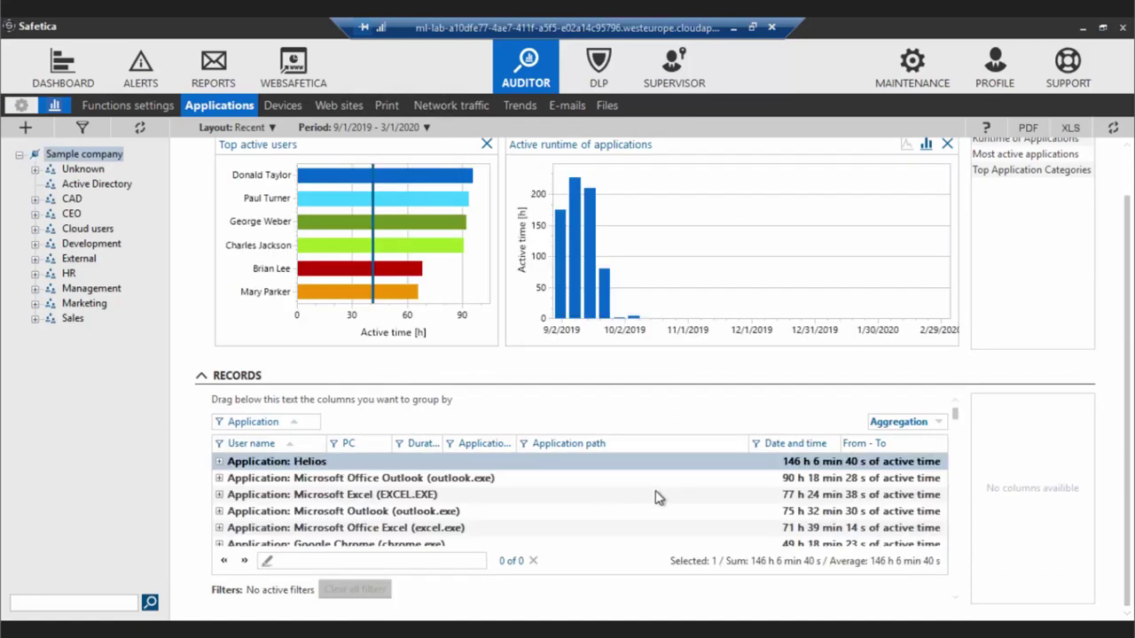
pyautogui.click(226, 495)
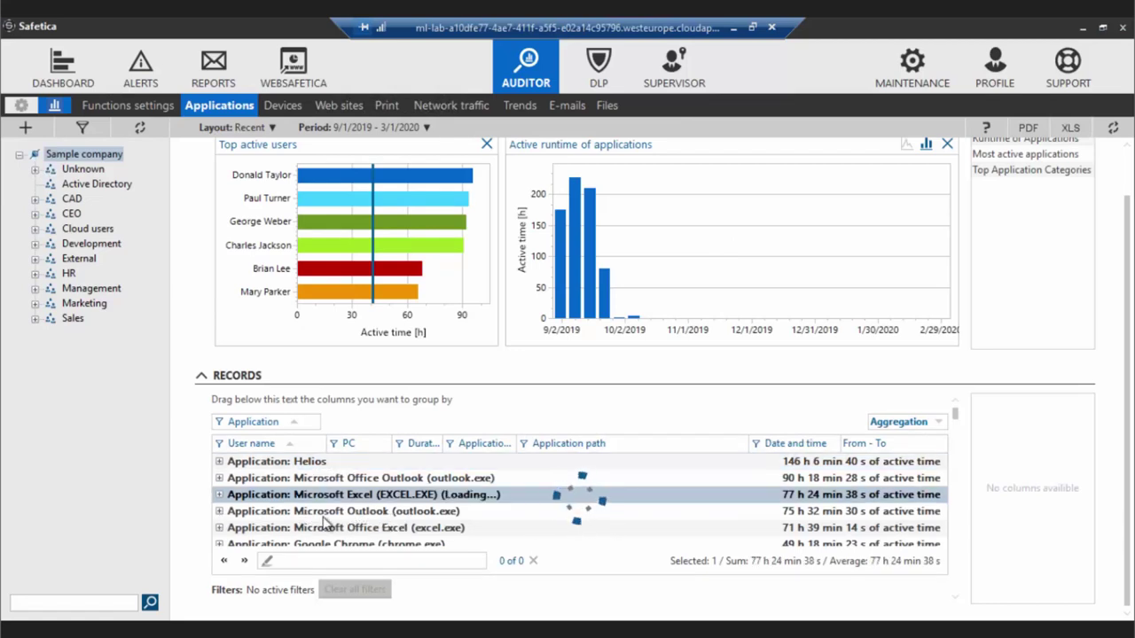
pyautogui.scroll(-2, 332, 514)
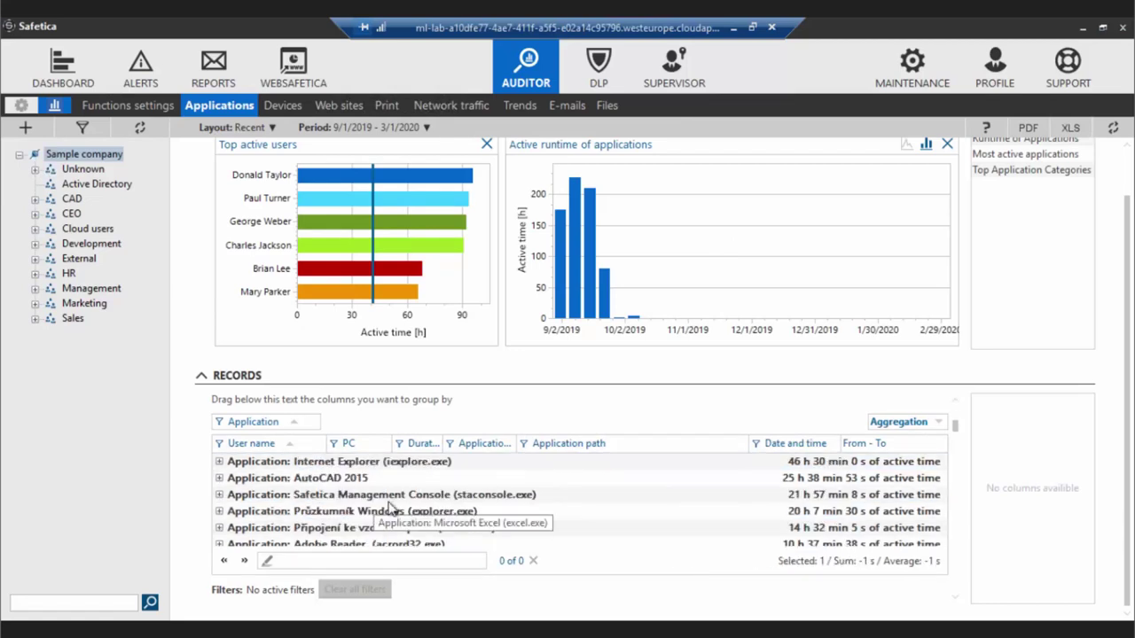
pyautogui.scroll(2, 355, 517)
pyautogui.click(219, 495)
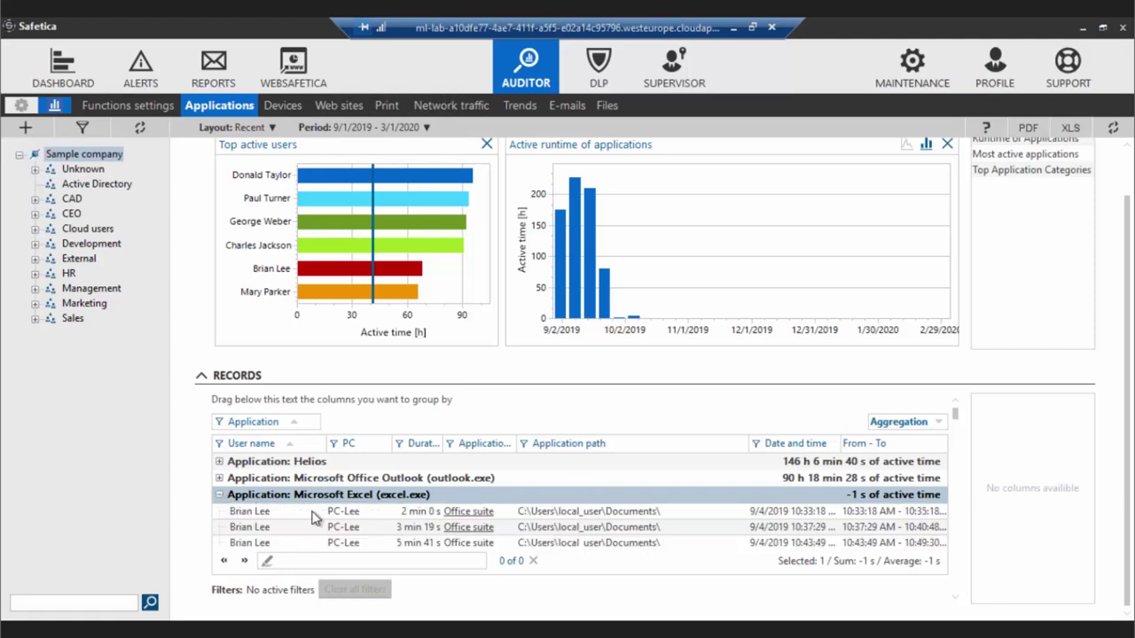
# - Change Microsoft Excel's category from Office suite to Work
pyautogui.click(465, 514)
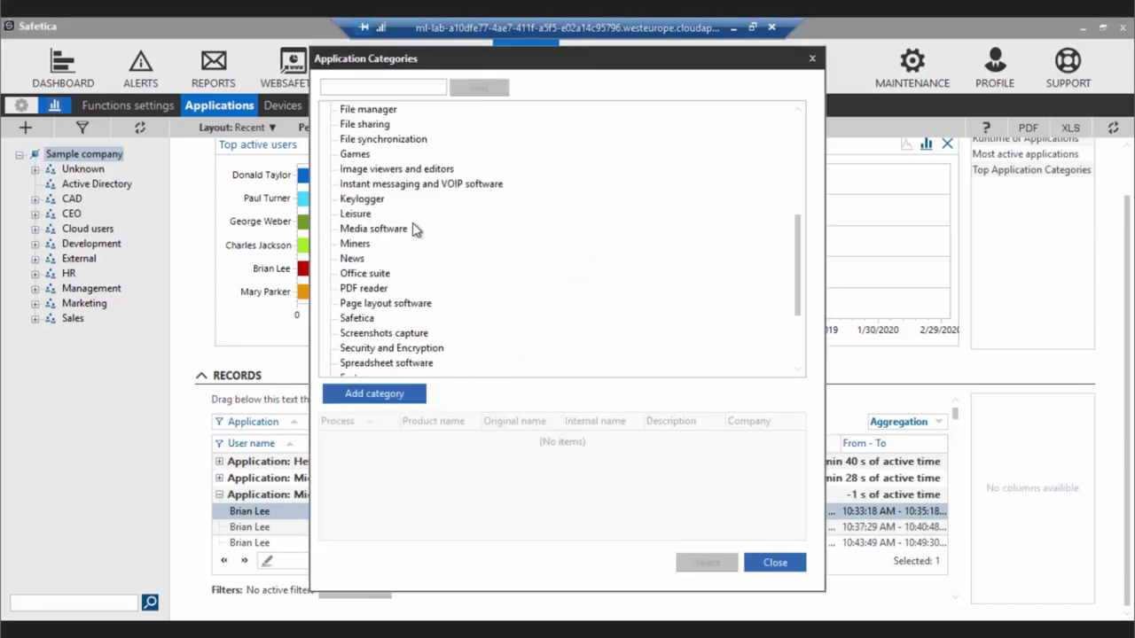
pyautogui.scroll(-5, 417, 204)
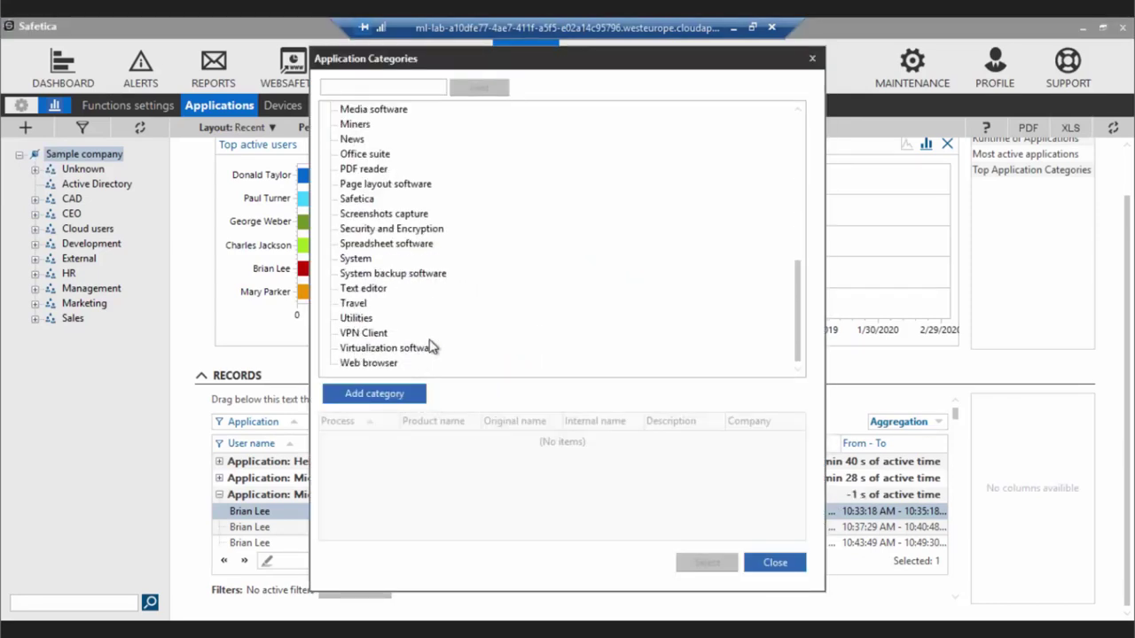
pyautogui.scroll(10, 450, 331)
pyautogui.click(352, 125)
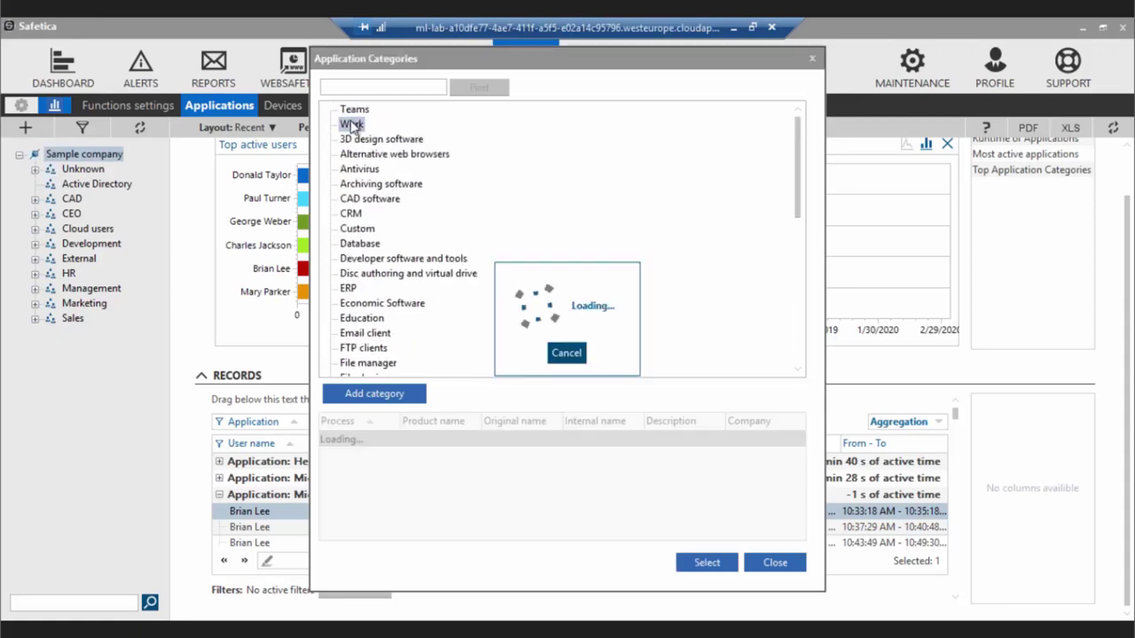
pyautogui.click(701, 563)
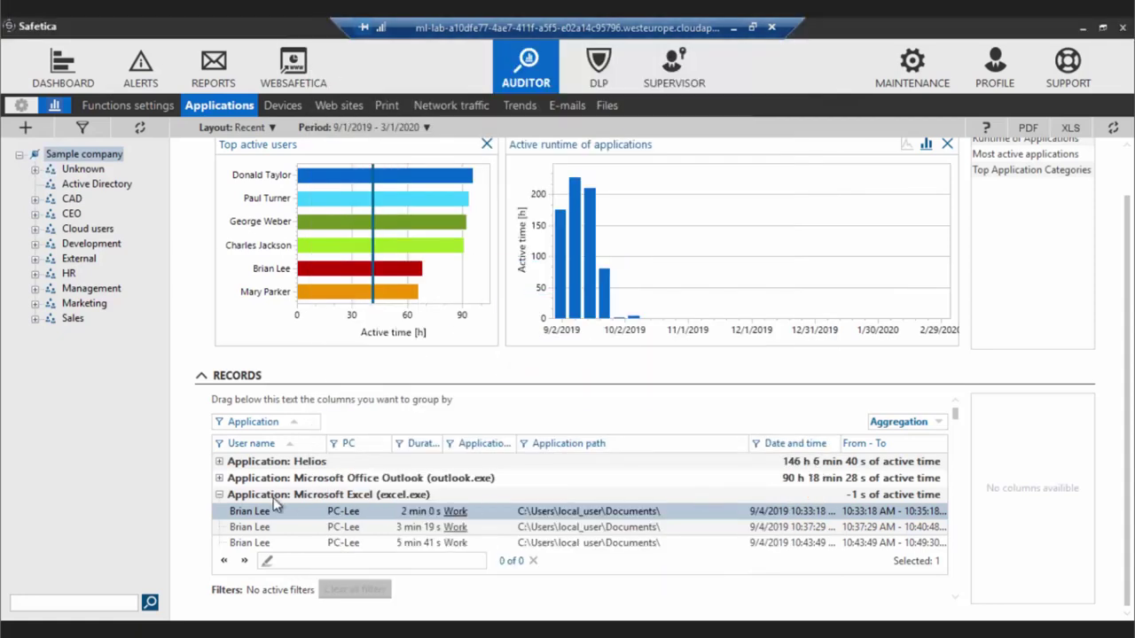
# - Collapse the Microsoft Excel group and expand the Google Chrome records group
pyautogui.click(222, 497)
pyautogui.click(220, 496)
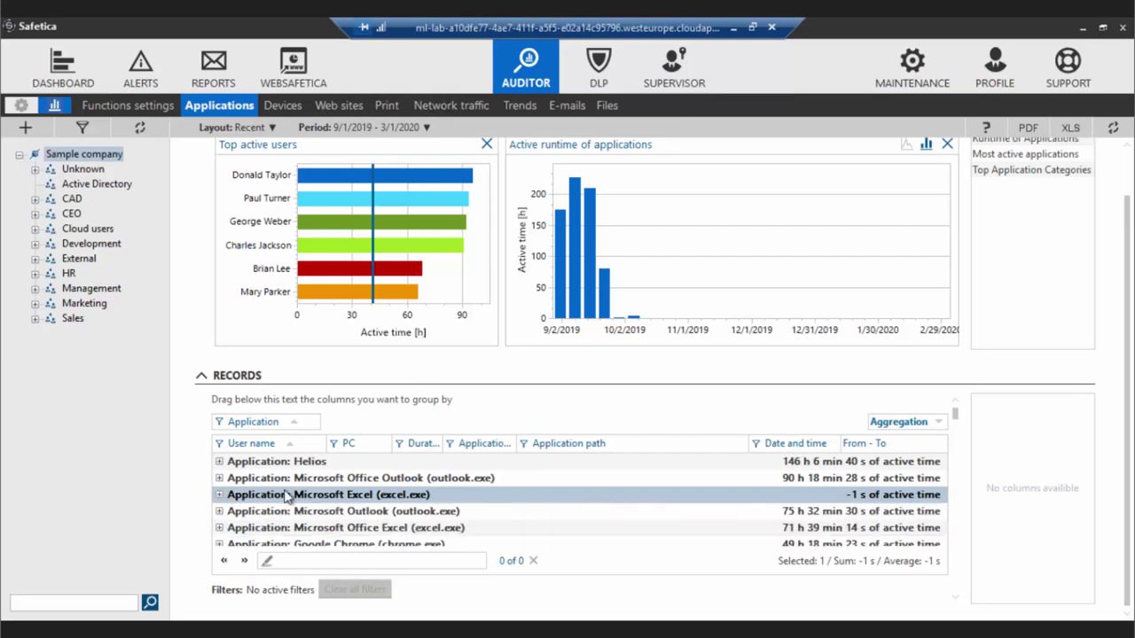
pyautogui.scroll(-1, 356, 524)
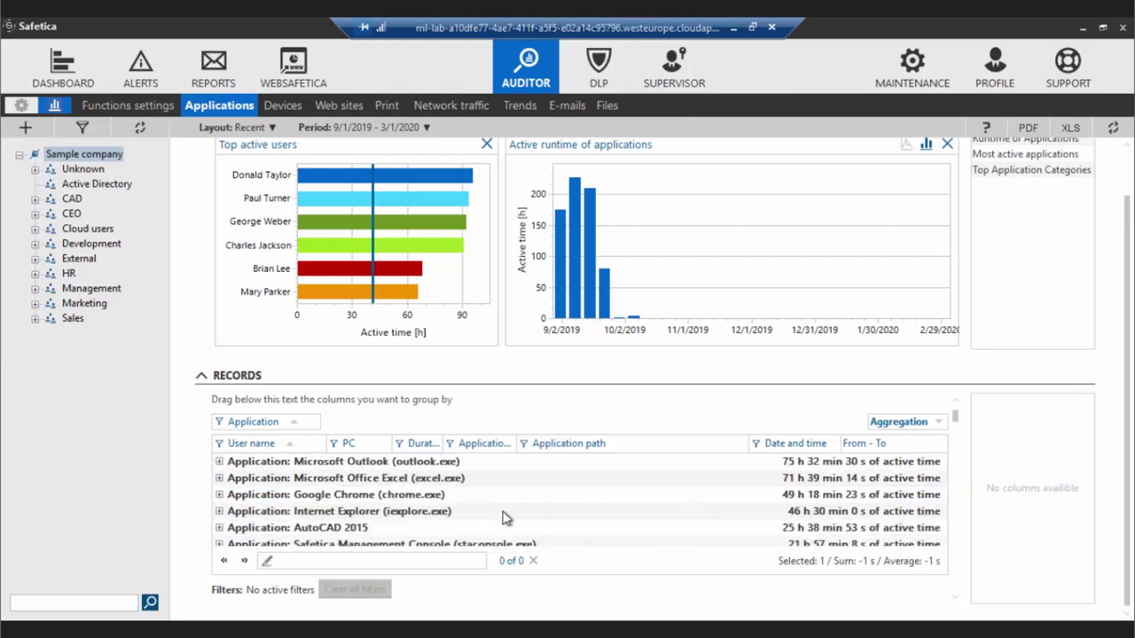
pyautogui.scroll(-1, 502, 519)
pyautogui.scroll(1, 330, 527)
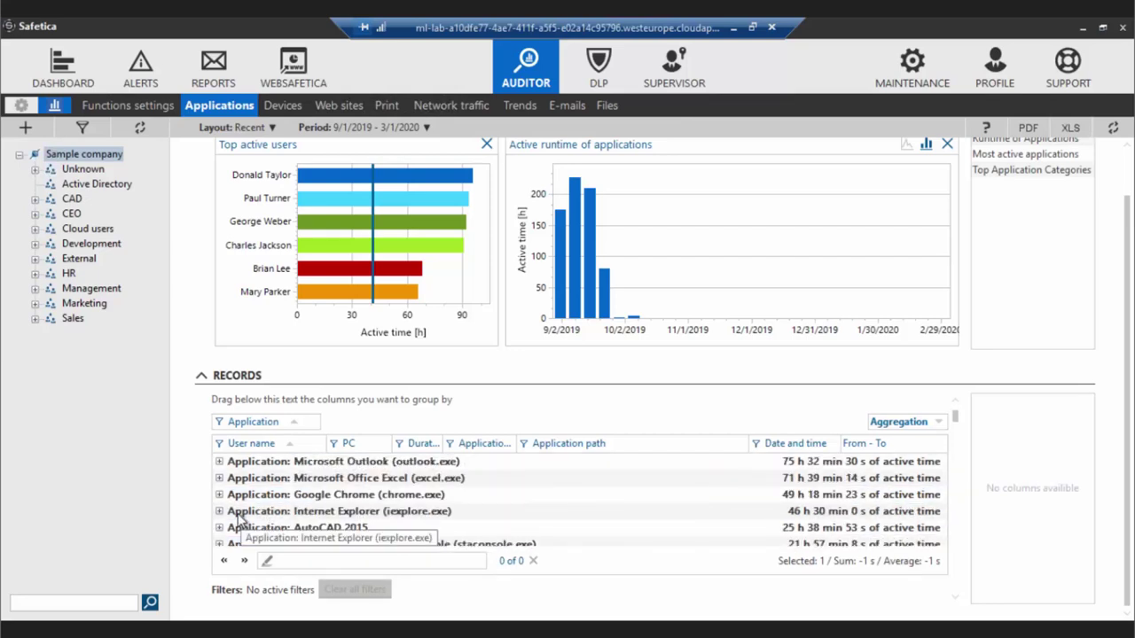
pyautogui.doubleClick(380, 501)
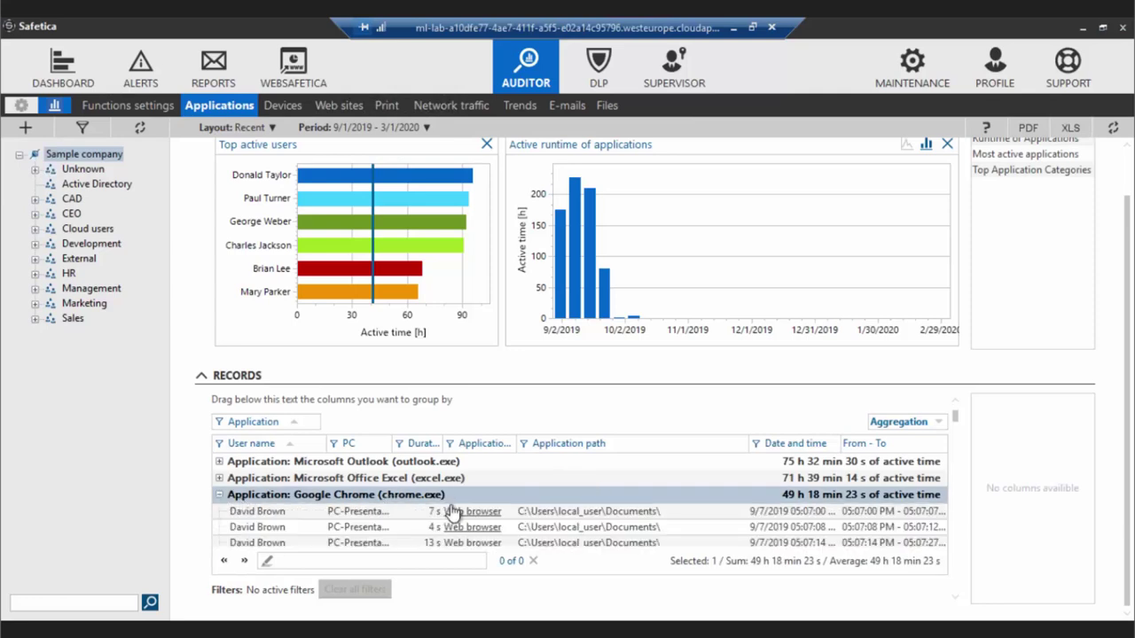
# - Change Google Chrome's category from Web browser to Work
pyautogui.click(454, 512)
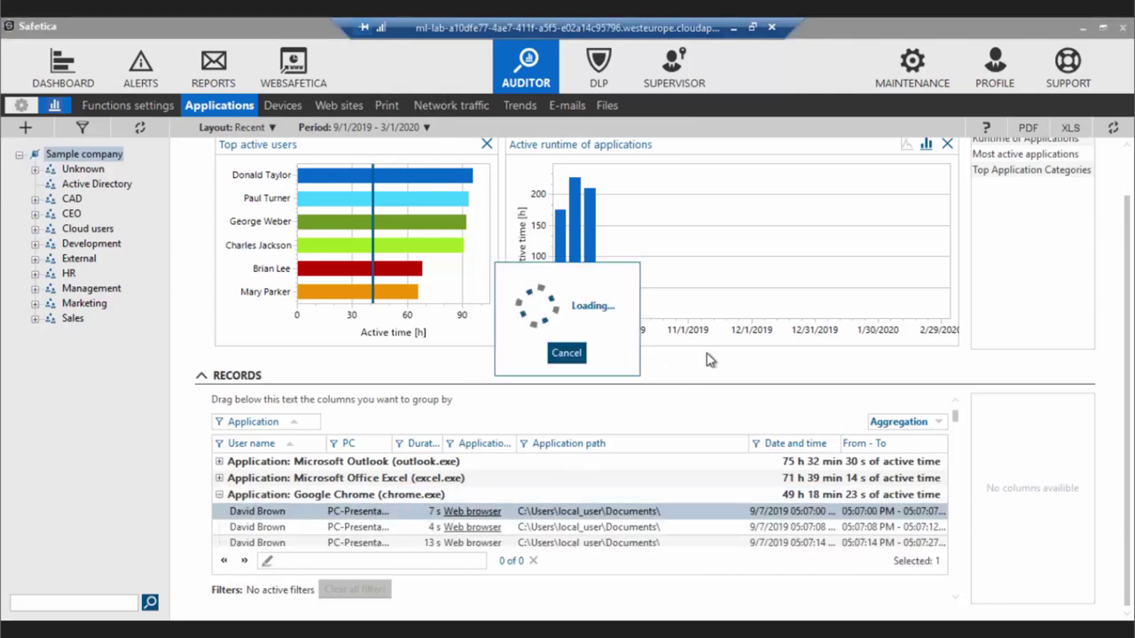
pyautogui.scroll(7, 388, 222)
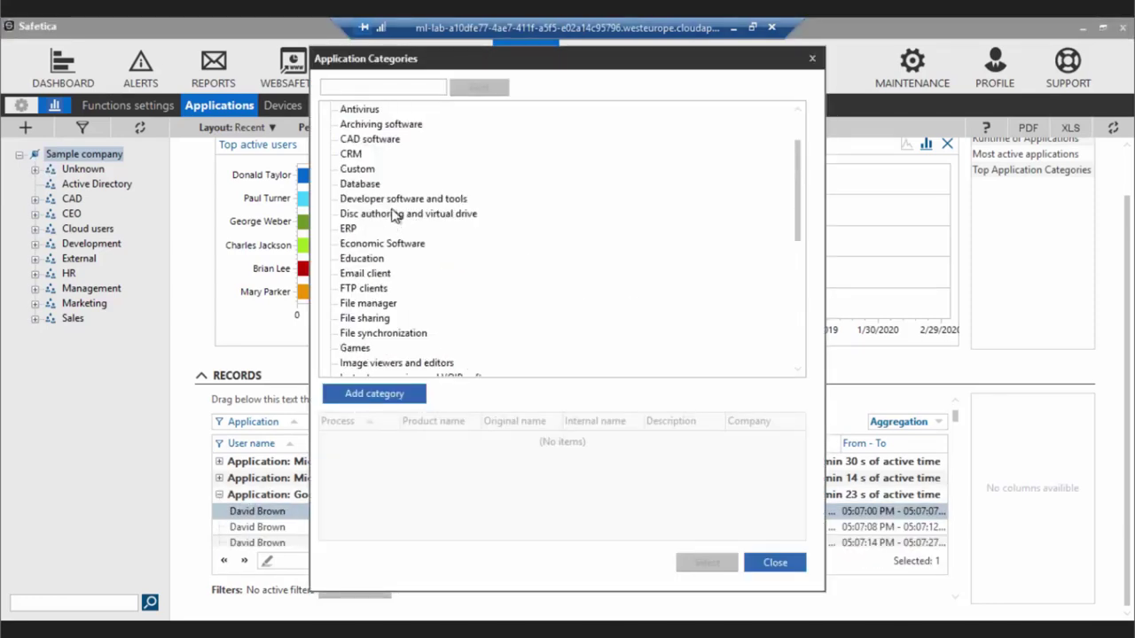
pyautogui.scroll(2, 391, 177)
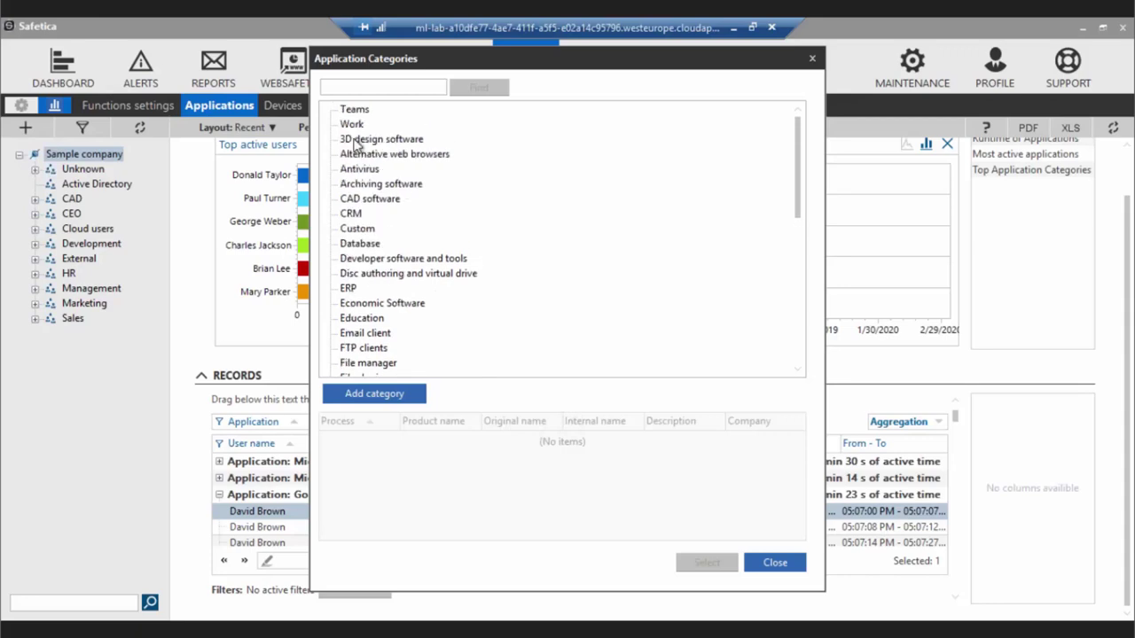
pyautogui.click(353, 125)
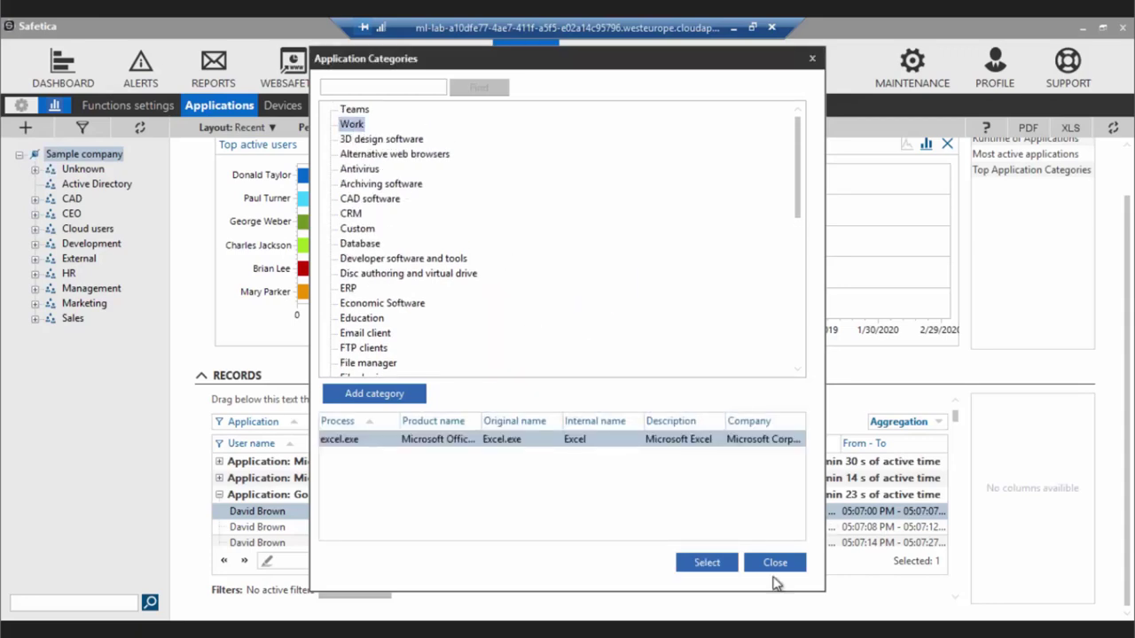
pyautogui.click(707, 563)
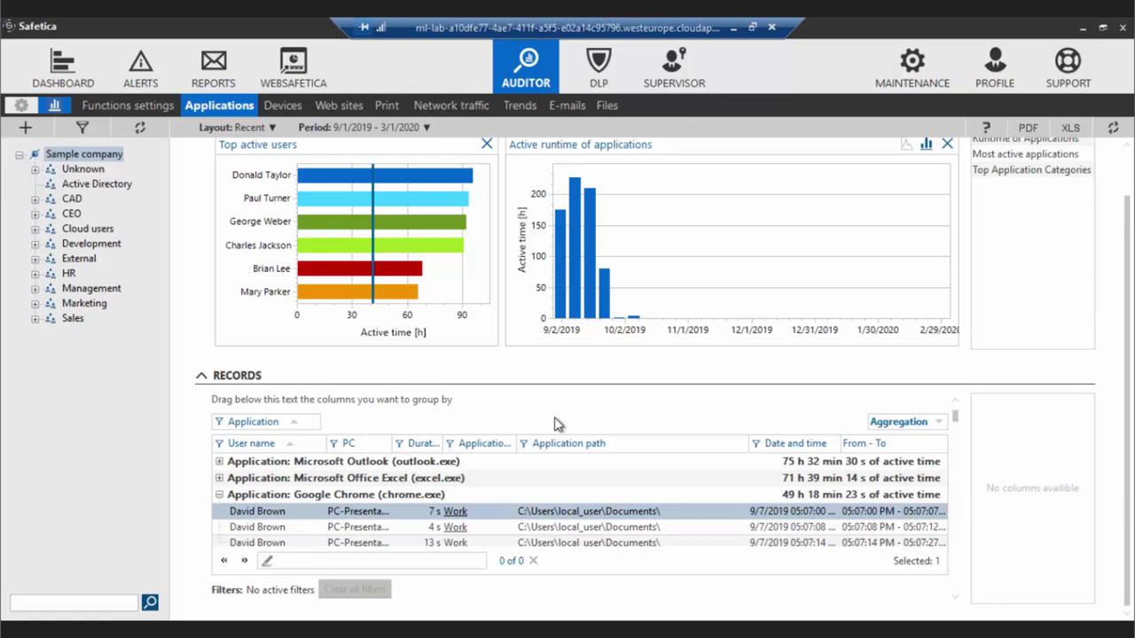
# - Save the current view settings as a new layout named 'Work apps'
pyautogui.click(219, 496)
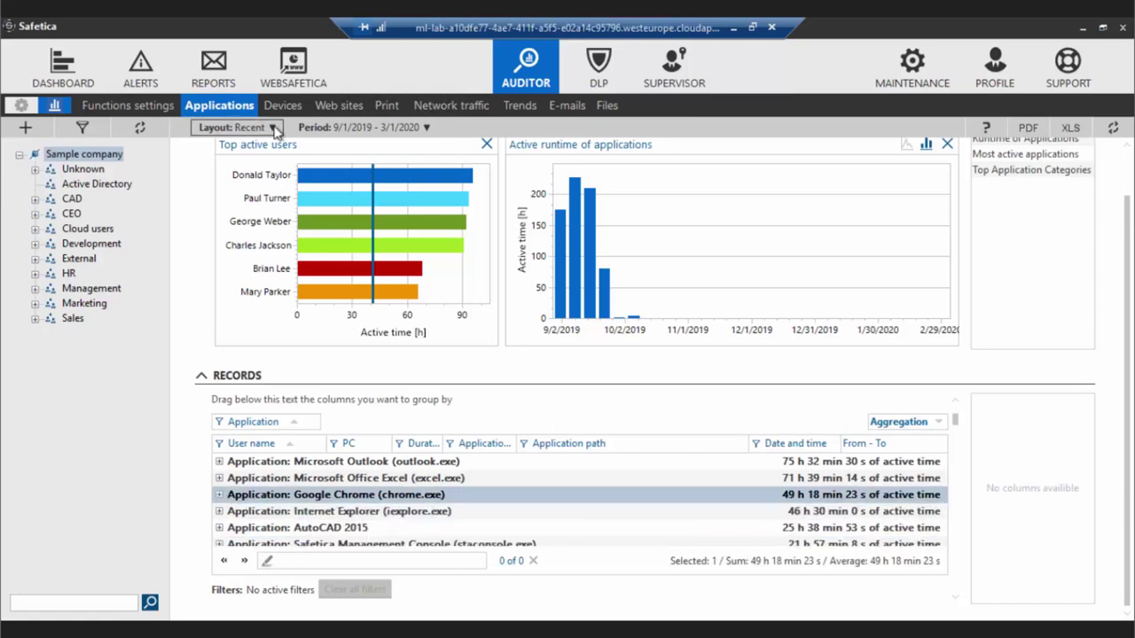
pyautogui.click(272, 128)
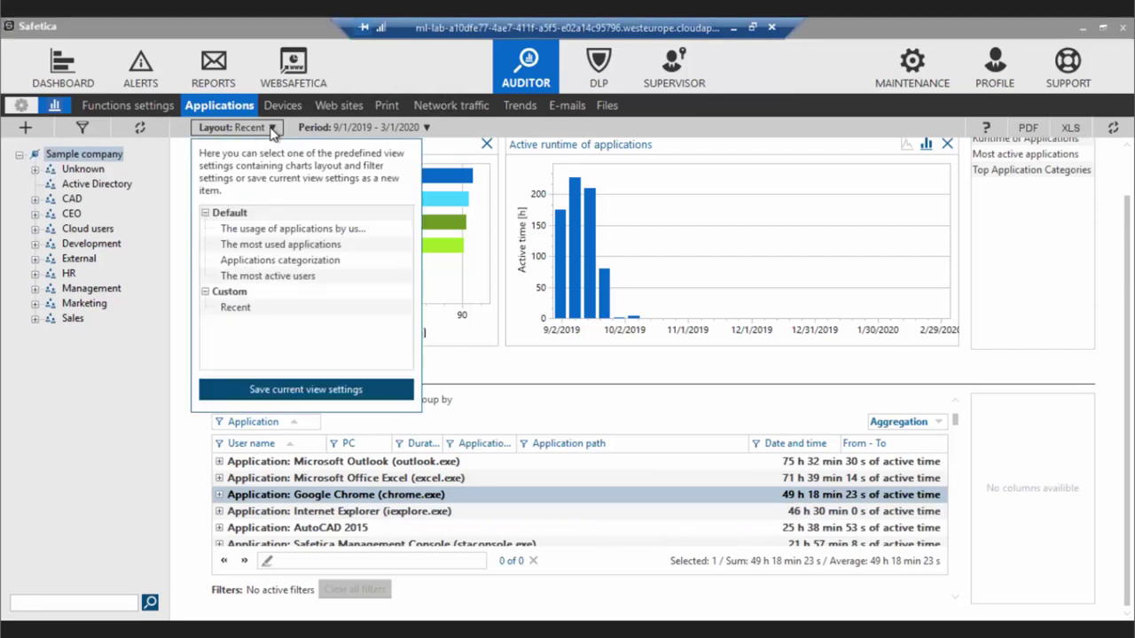
pyautogui.click(179, 357)
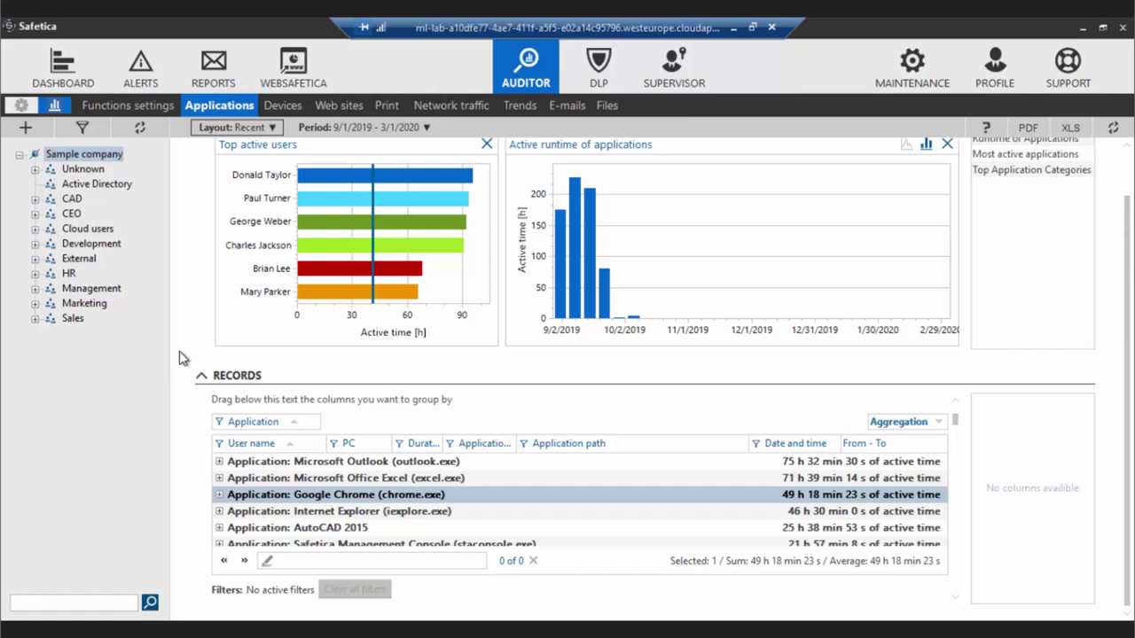
pyautogui.click(270, 127)
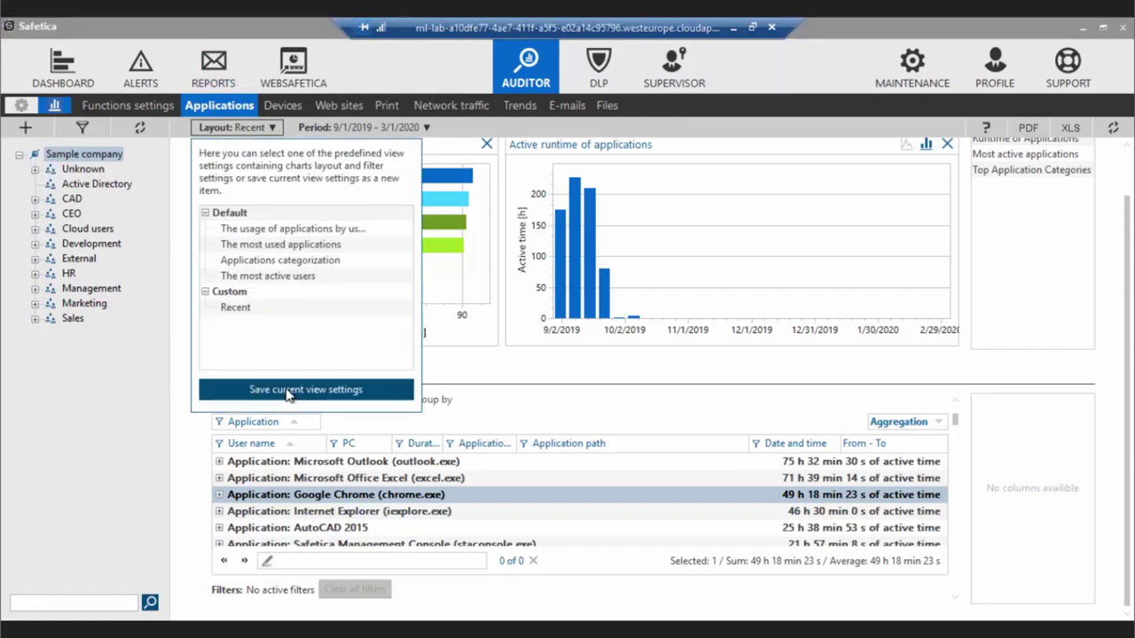
pyautogui.click(317, 391)
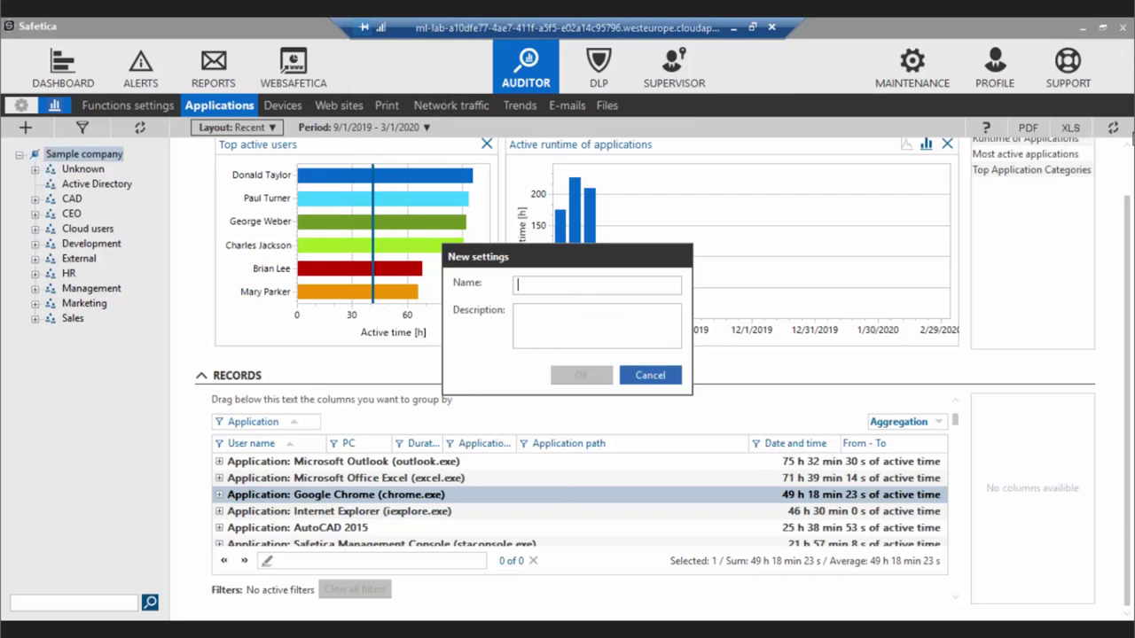
pyautogui.write('Work apps')
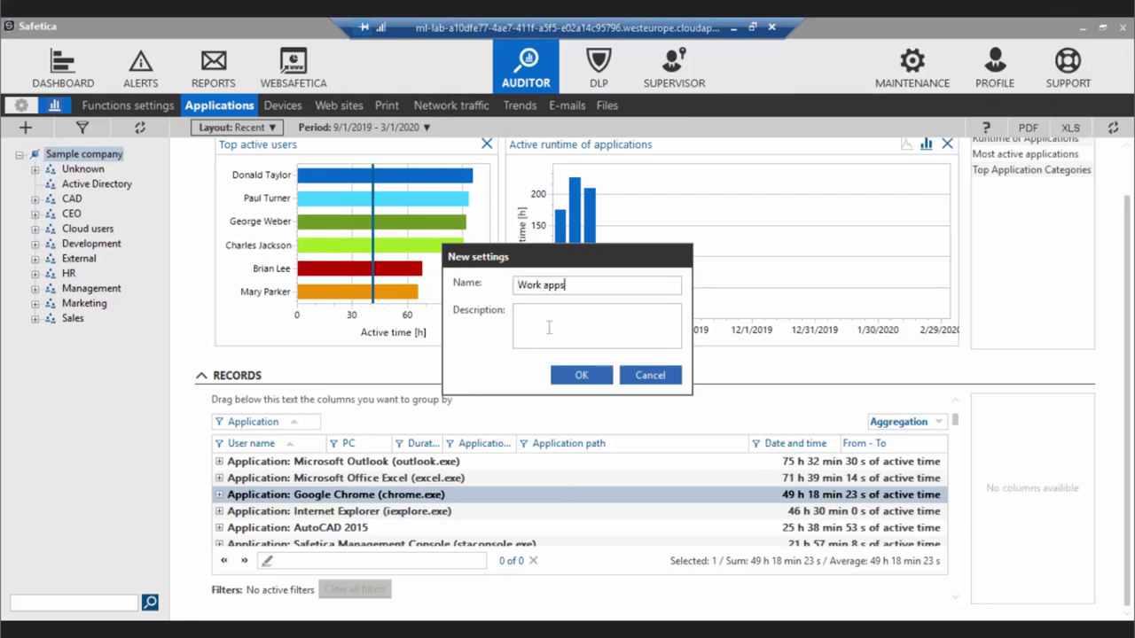
pyautogui.click(581, 376)
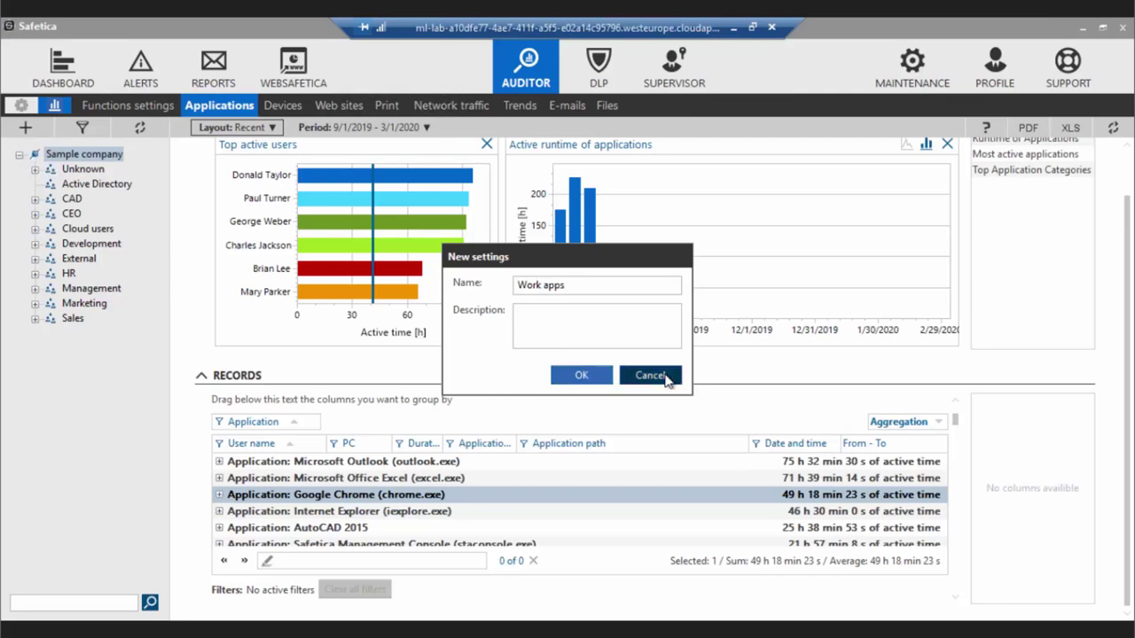
pyautogui.click(581, 376)
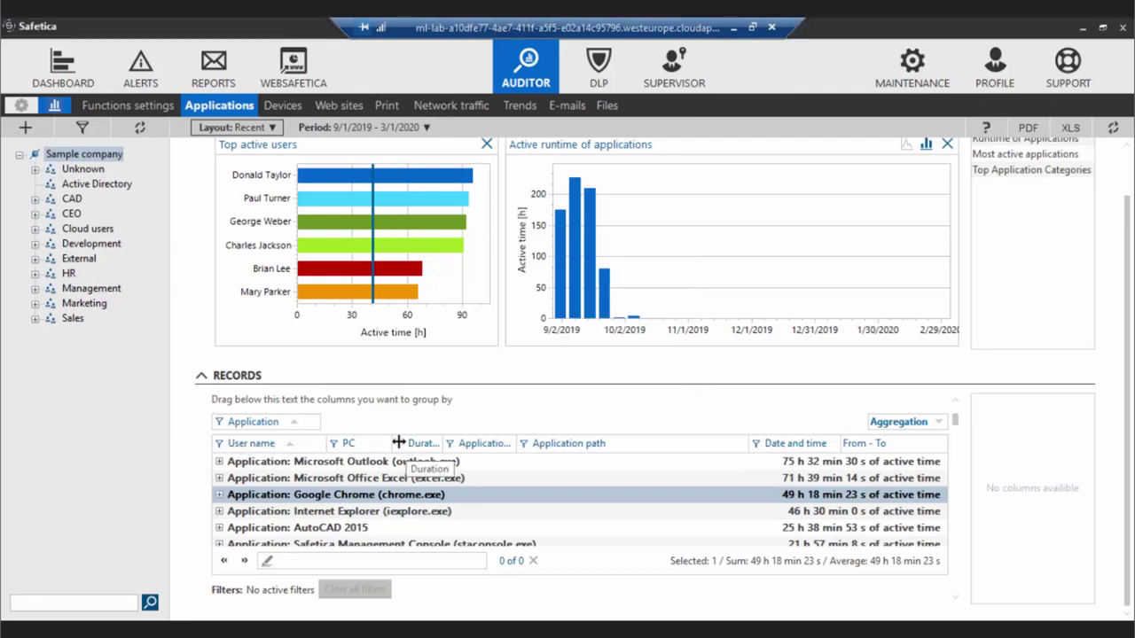
# - Filter Application category to Work, leaving only Microsoft Excel and Google Chrome
pyautogui.click(450, 444)
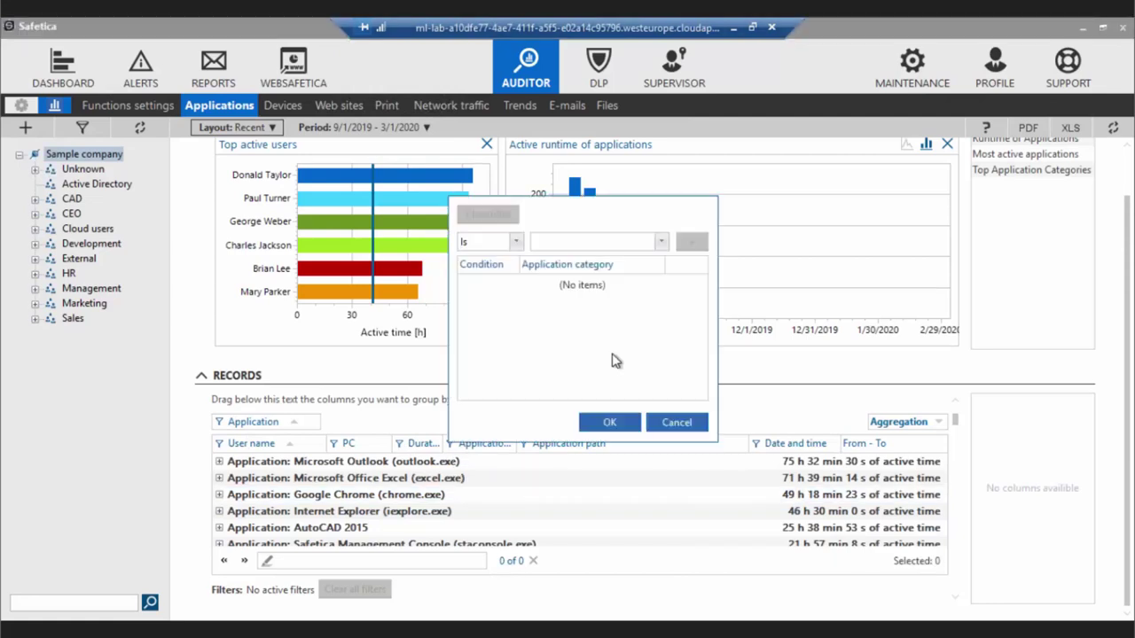
pyautogui.click(644, 254)
pyautogui.scroll(-5, 577, 549)
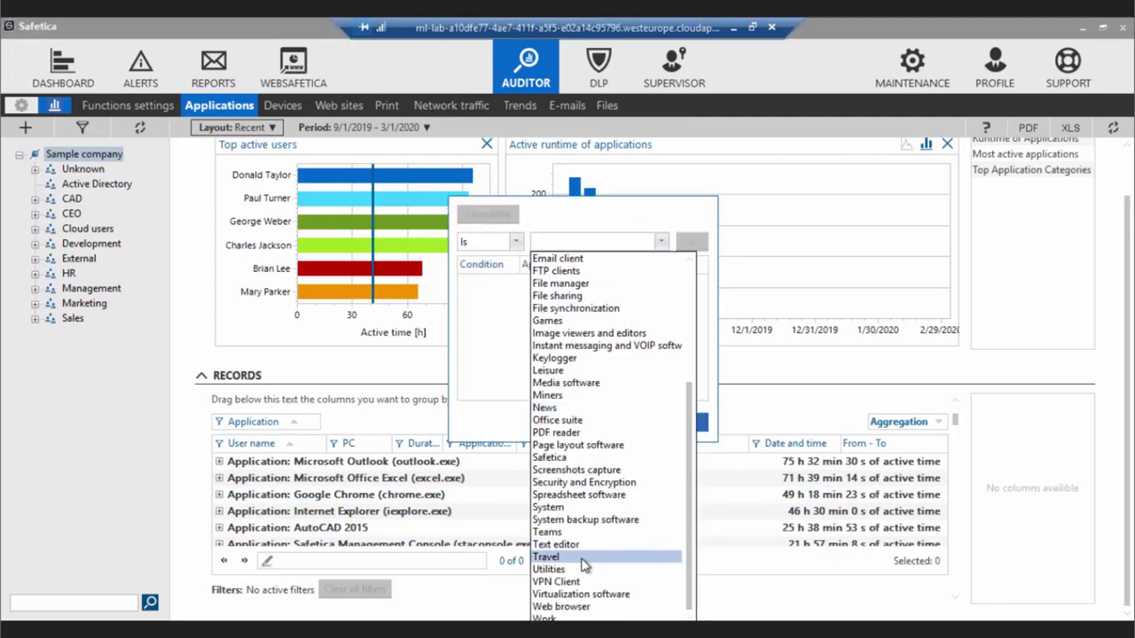
pyautogui.click(554, 619)
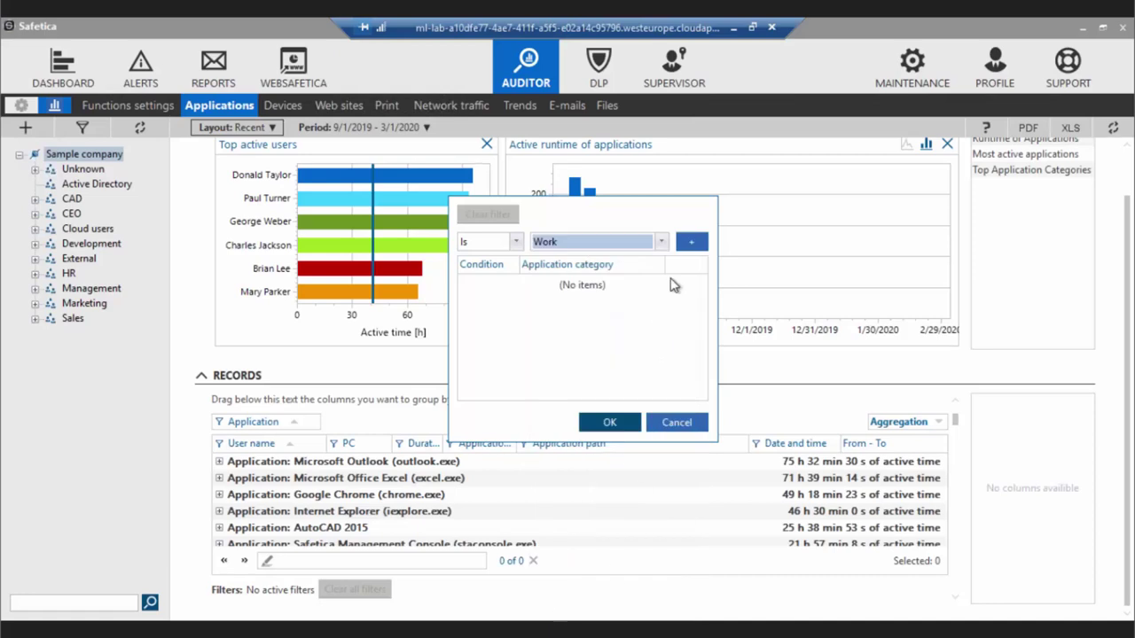
pyautogui.click(692, 243)
pyautogui.click(610, 423)
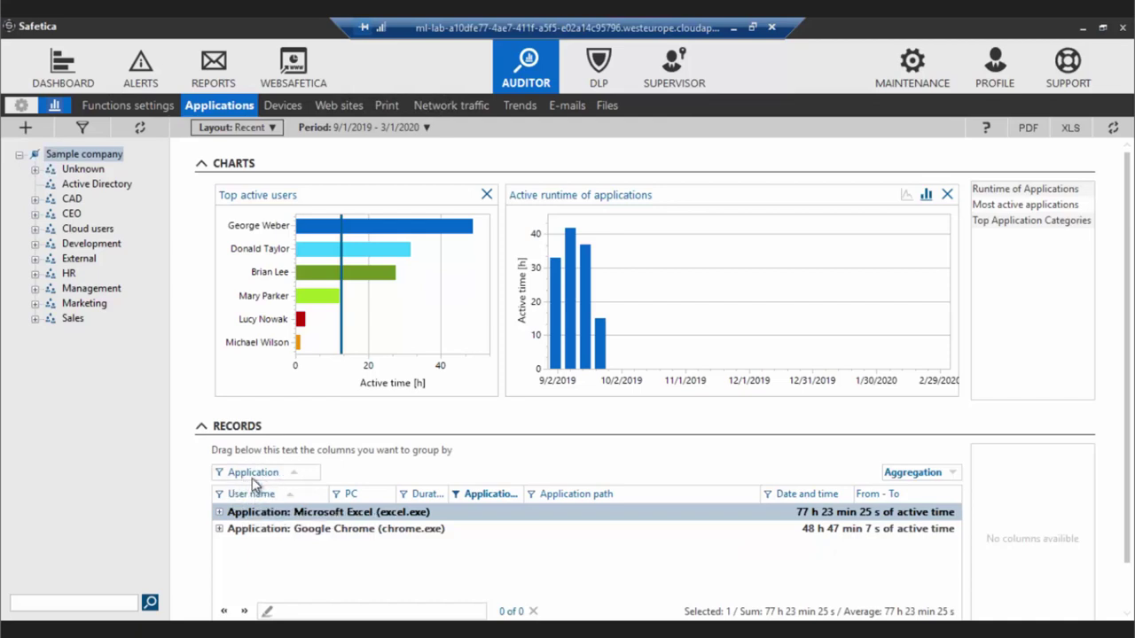
# - Replace the Application grouping with grouping by PC, then by User name
pyautogui.click(248, 473)
pyautogui.moveTo(248, 476); pyautogui.dragTo(330, 492)
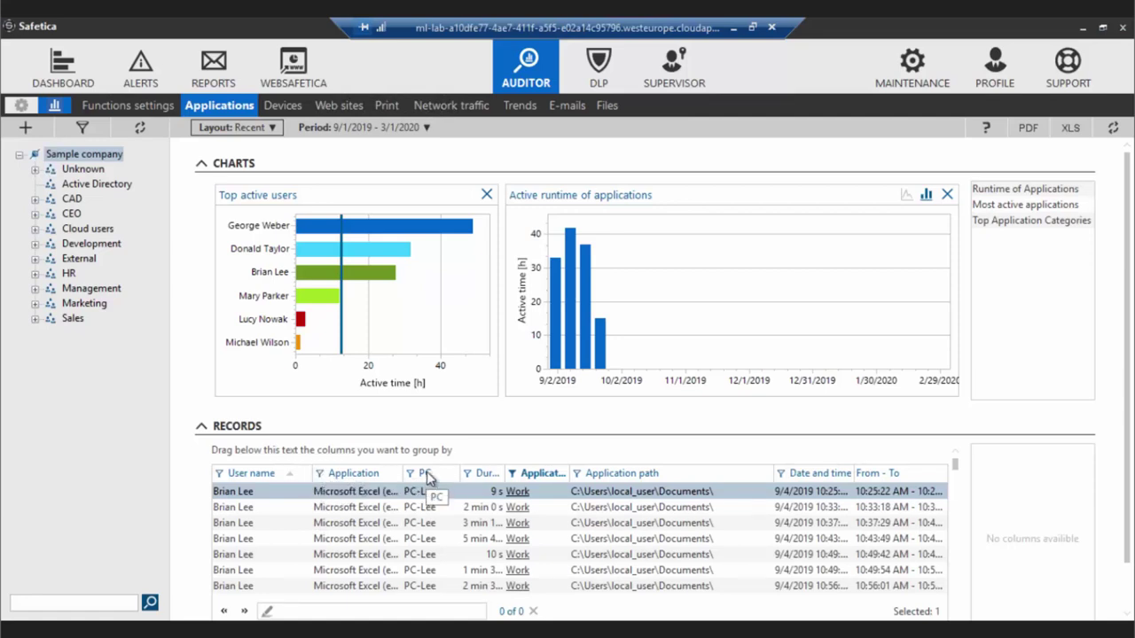
pyautogui.moveTo(428, 479); pyautogui.dragTo(262, 453)
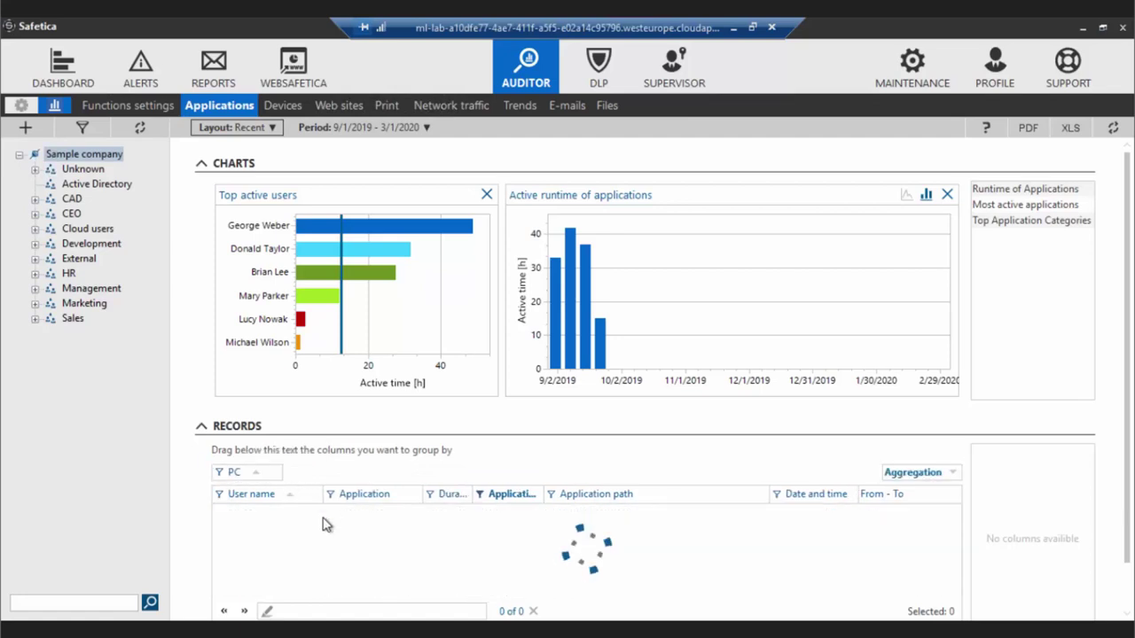
pyautogui.moveTo(242, 495); pyautogui.dragTo(365, 477)
pyautogui.click(467, 508)
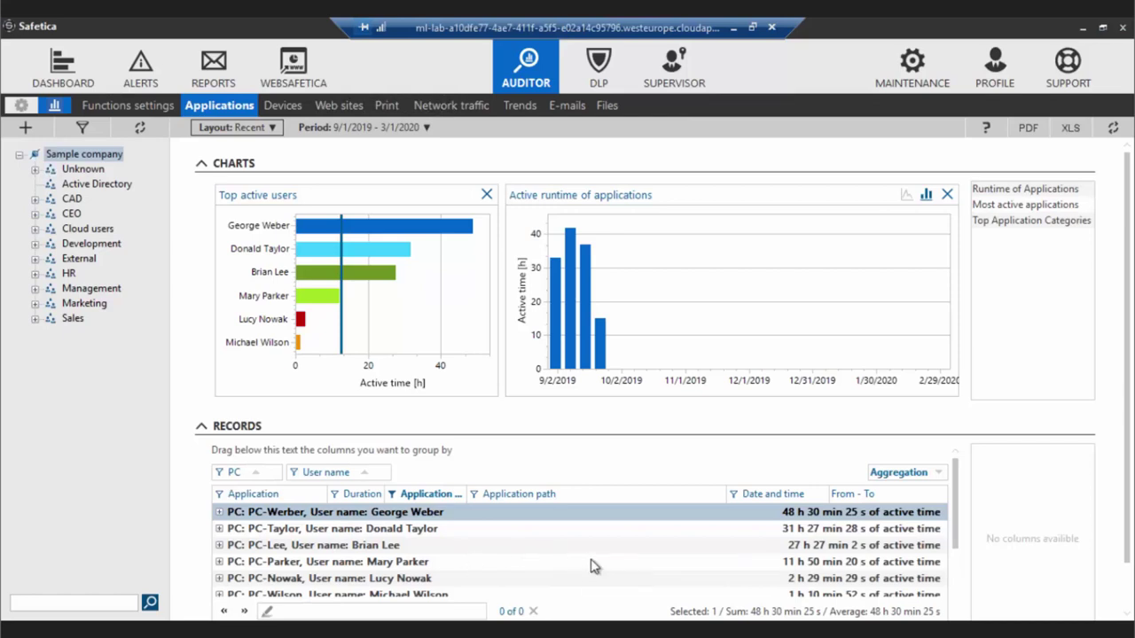
# - Save the PC/user-grouped Work view as the 'Work apps' layout, then go to Reports
pyautogui.click(272, 131)
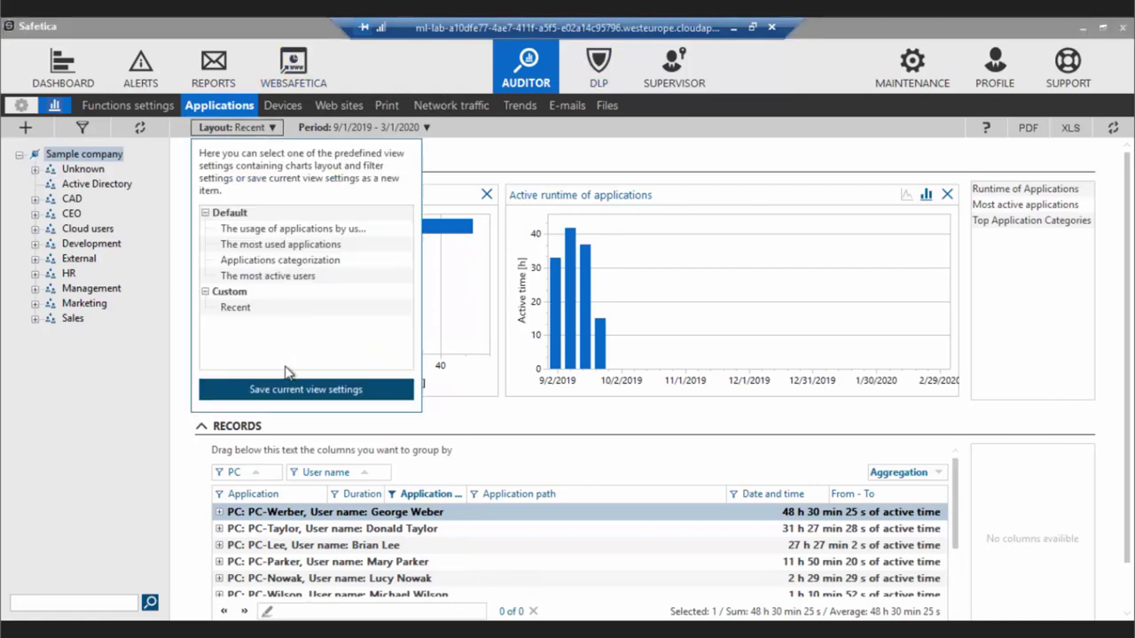
pyautogui.click(302, 390)
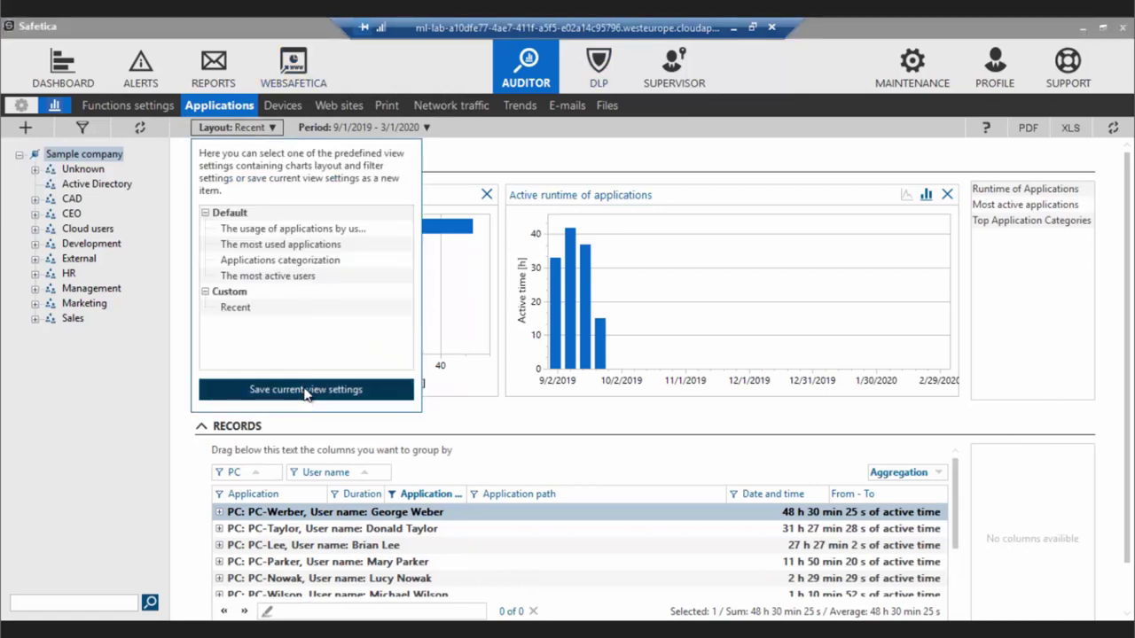
pyautogui.write('Work apps')
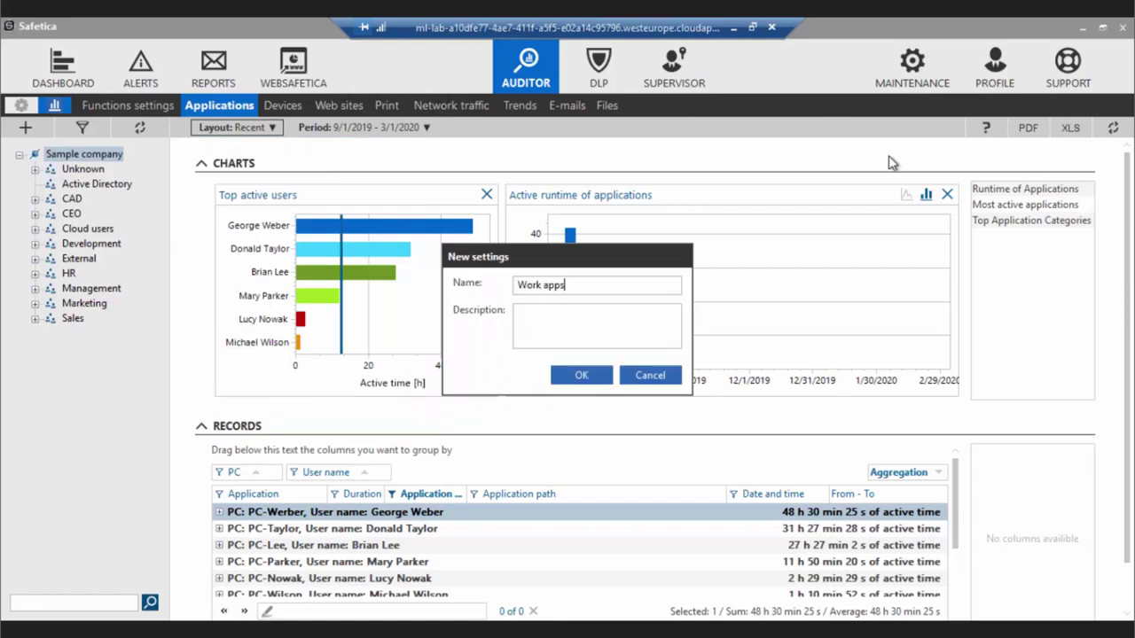
pyautogui.click(578, 375)
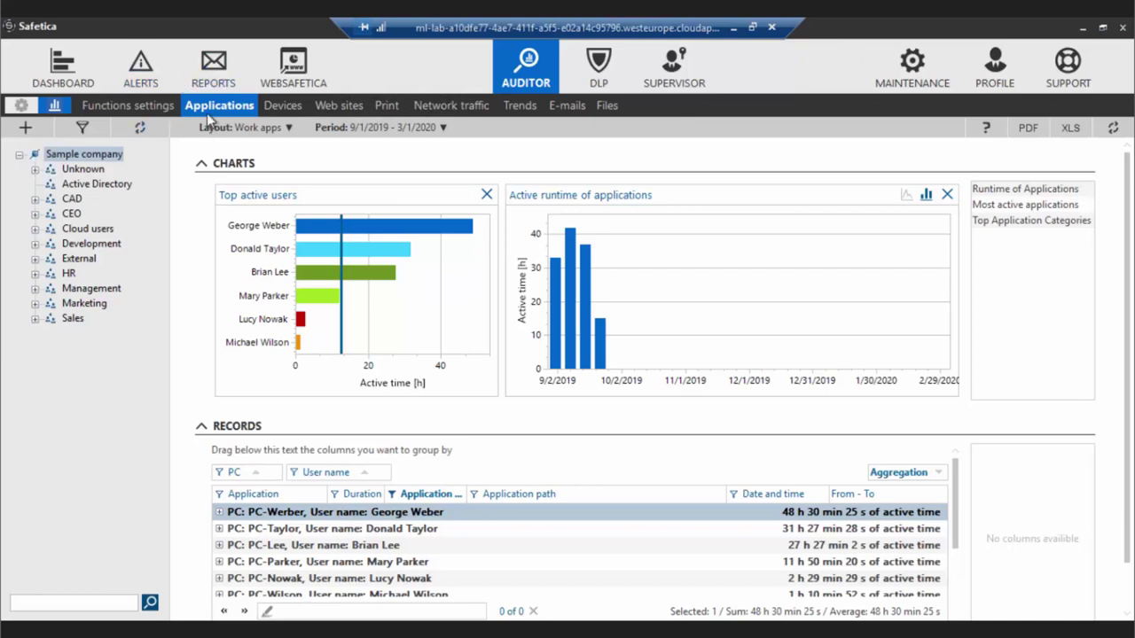
pyautogui.click(217, 77)
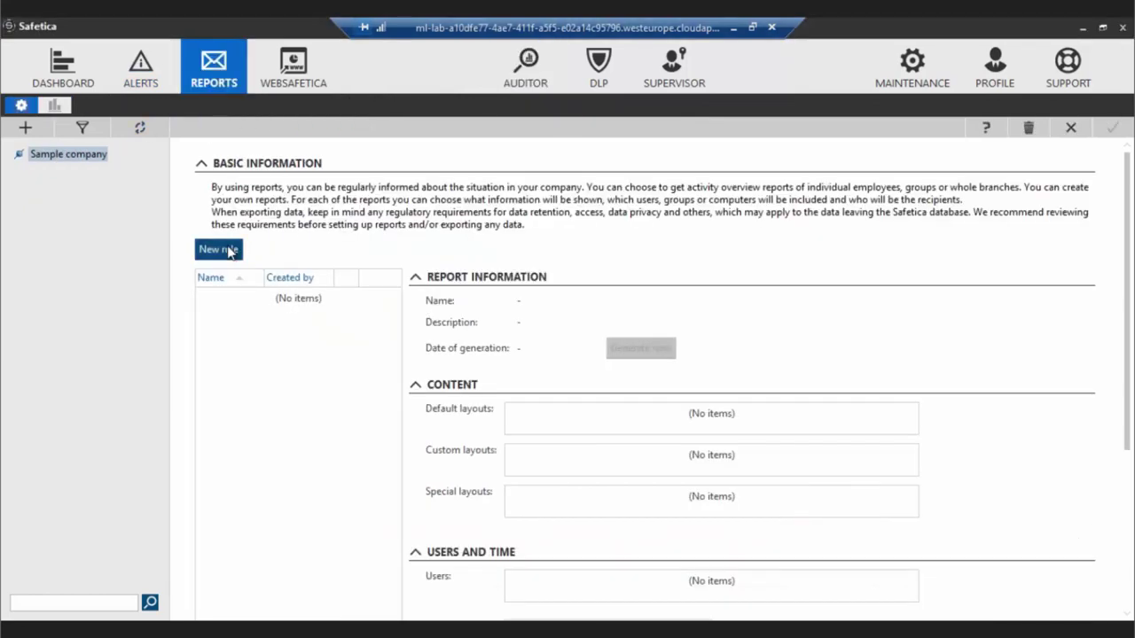
# - Start a new report named 'Work apps'
pyautogui.click(233, 250)
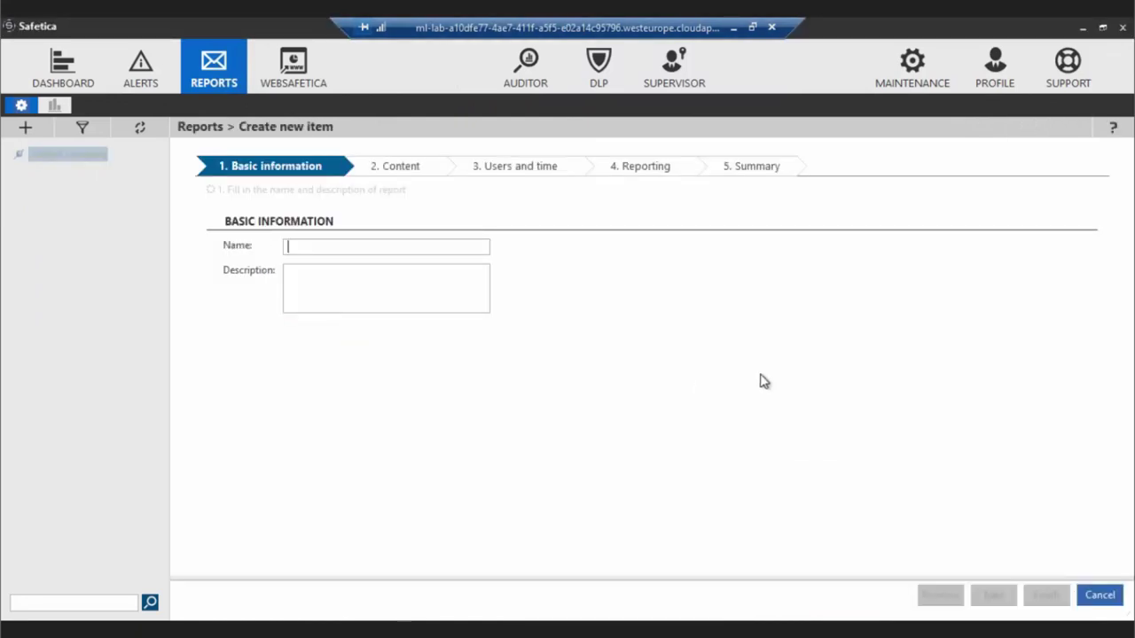
pyautogui.write('Work apps')
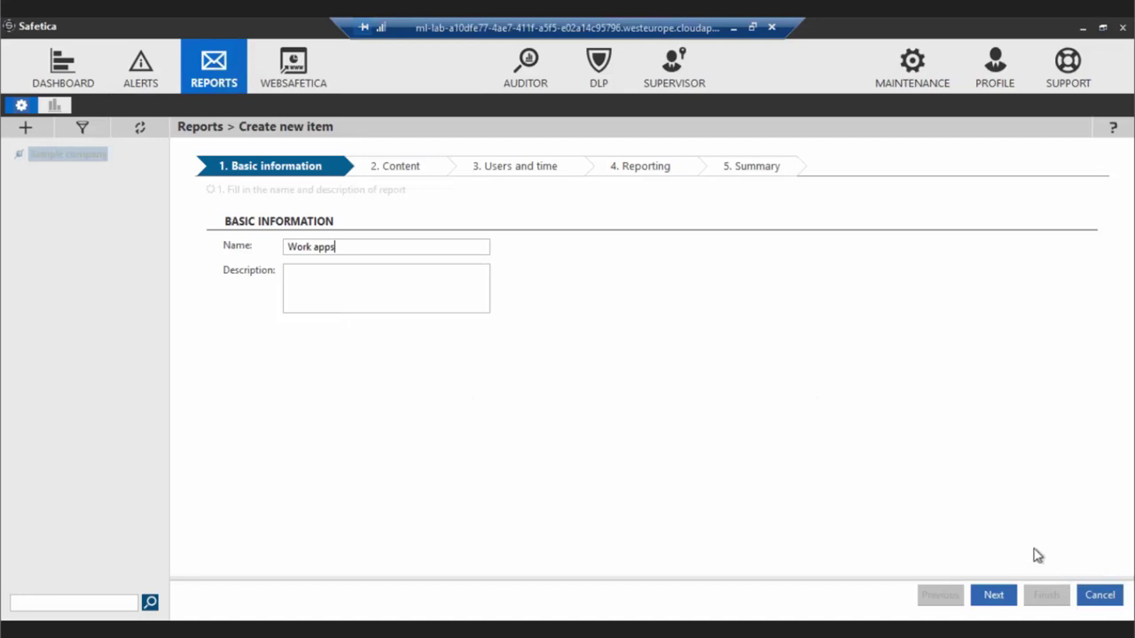
pyautogui.click(993, 595)
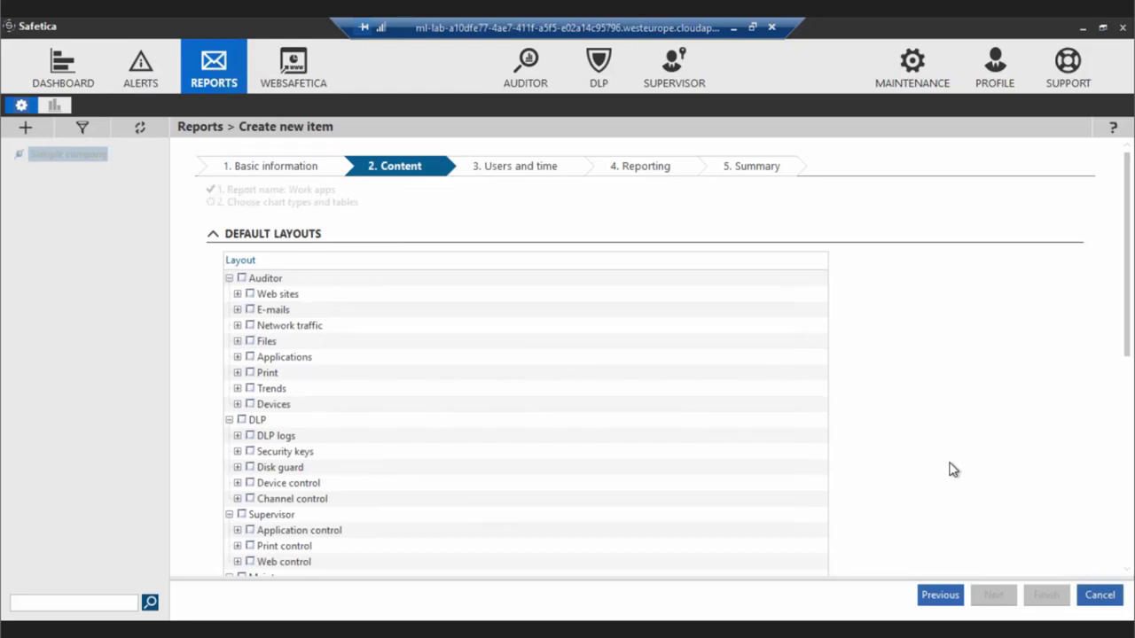
# - Choose the Work apps layout under Custom Layouts > Applications as the report content
pyautogui.scroll(-3, 956, 349)
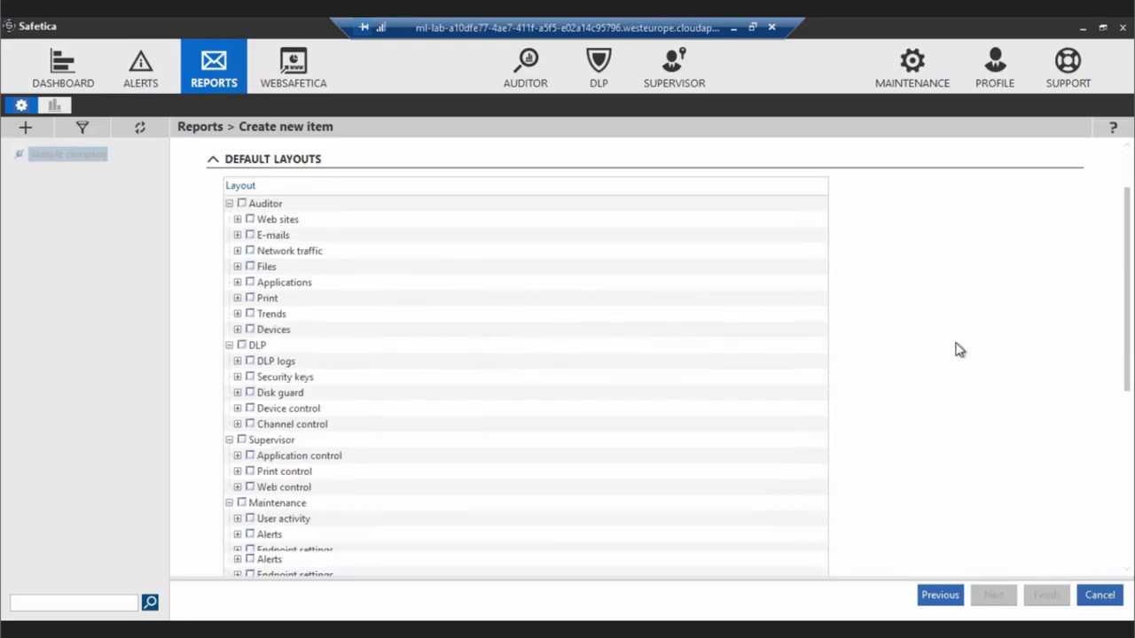
pyautogui.scroll(-3, 972, 375)
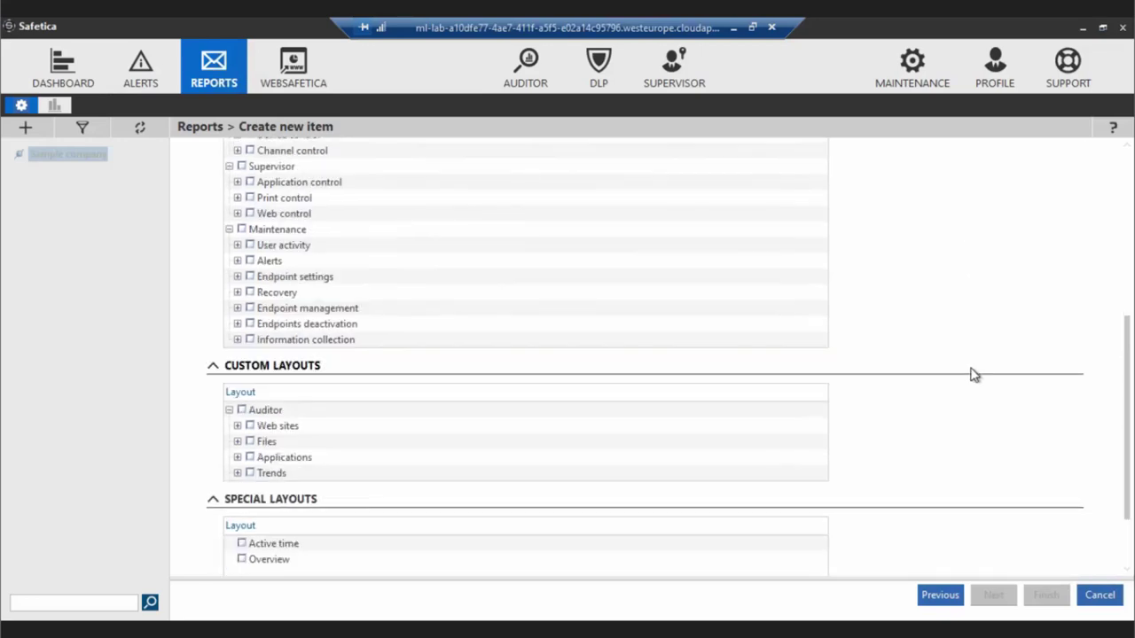
pyautogui.scroll(-2, 971, 375)
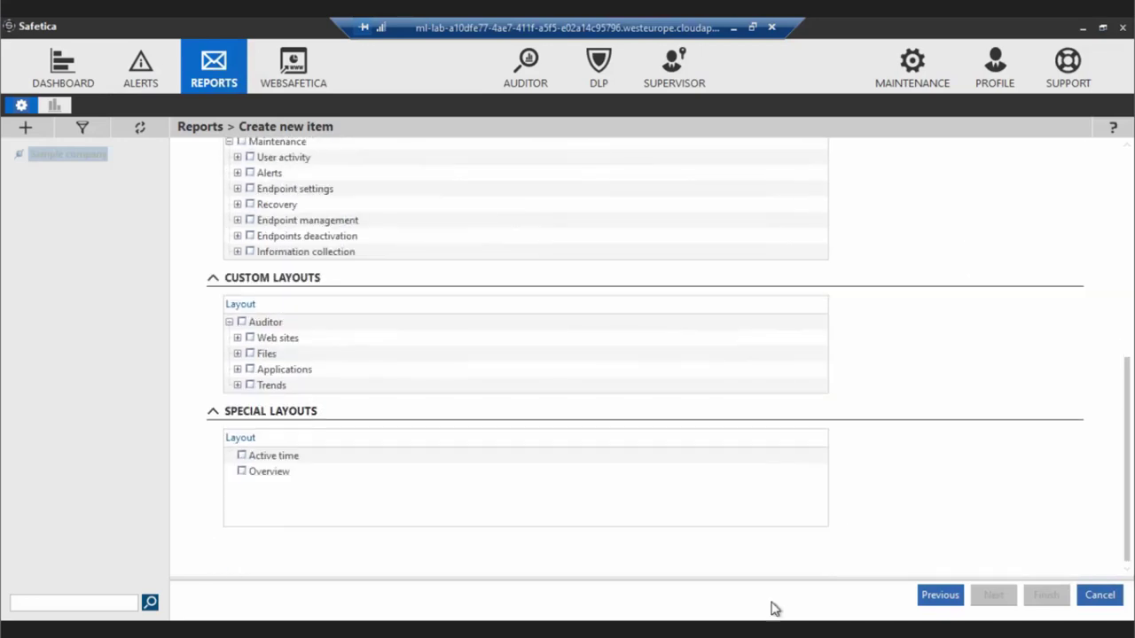
pyautogui.click(237, 369)
pyautogui.scroll(-1, 514, 375)
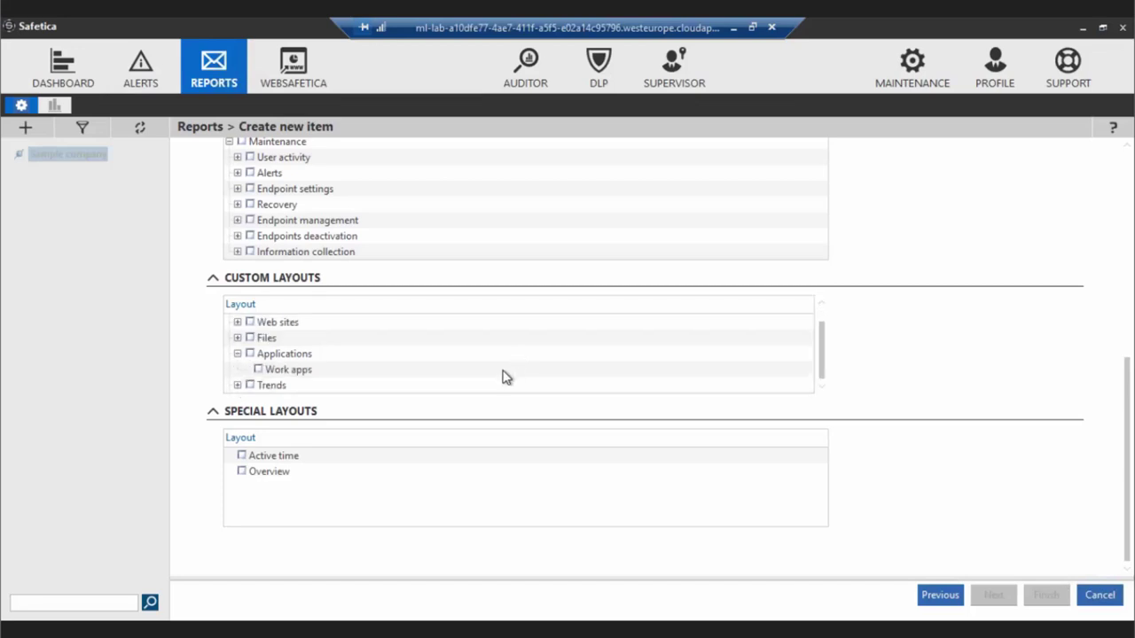
pyautogui.click(258, 370)
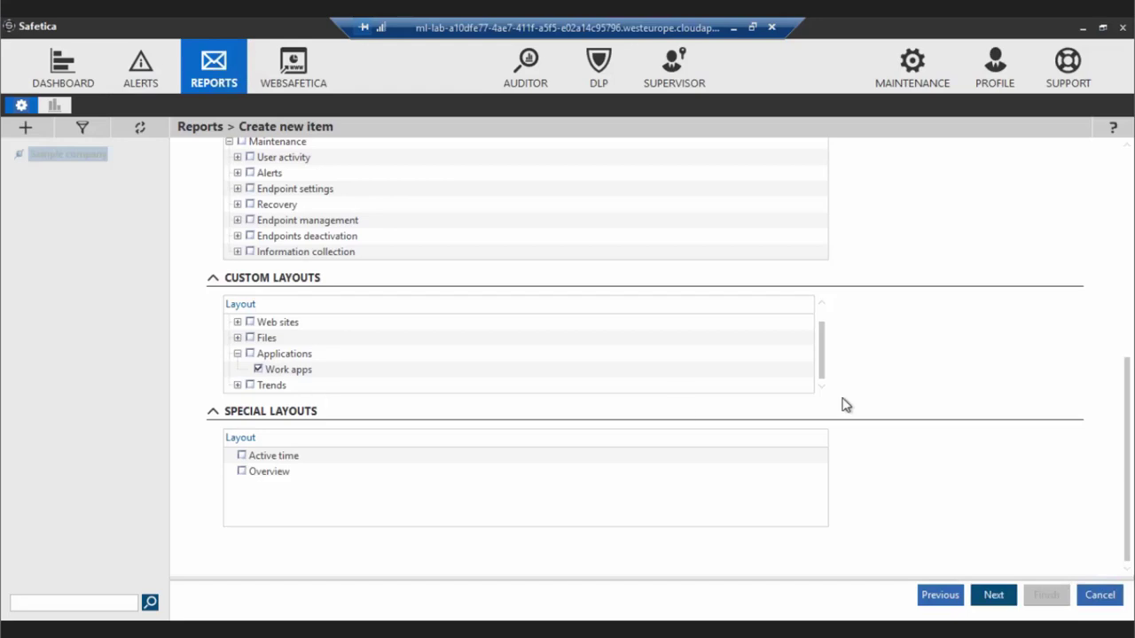
# - Make the report cover all Sample company users
pyautogui.click(991, 597)
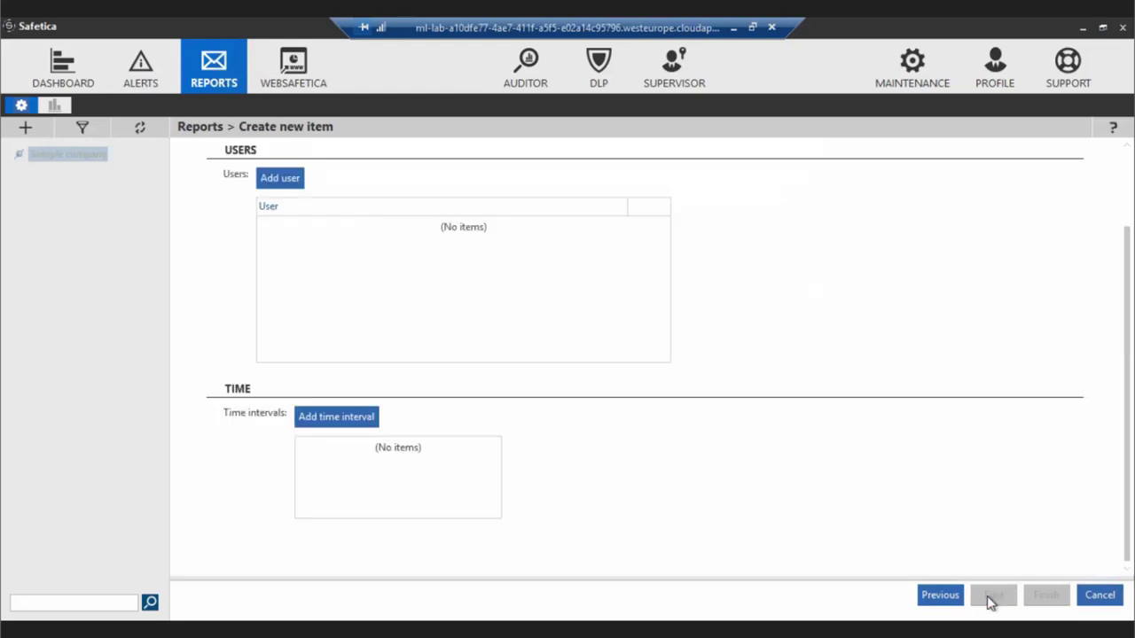
pyautogui.scroll(3, 884, 299)
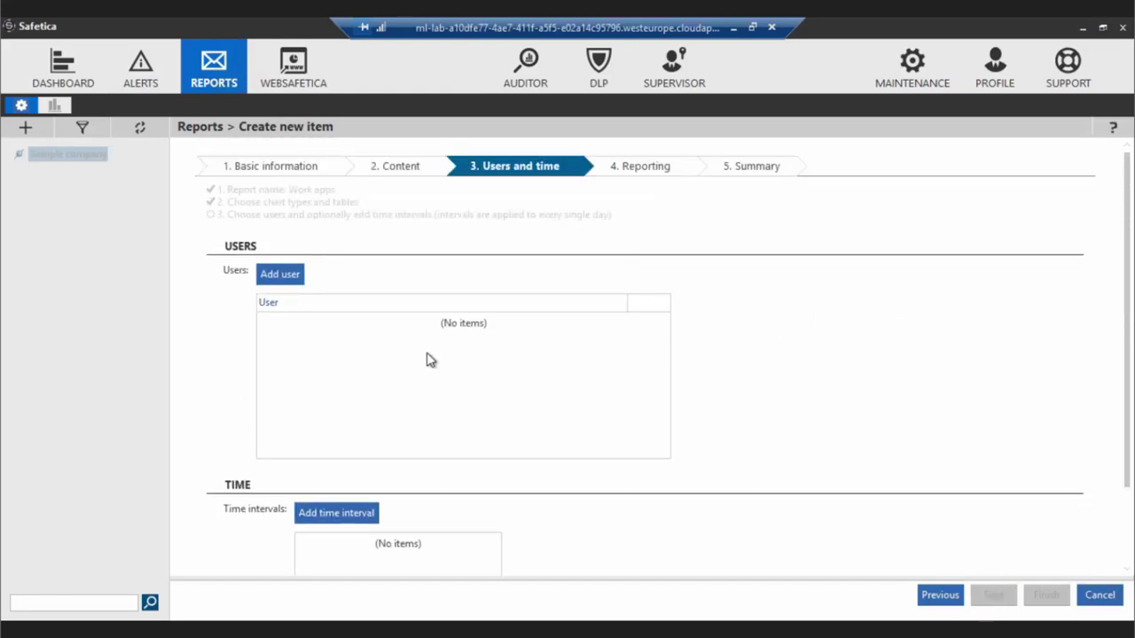
pyautogui.click(287, 277)
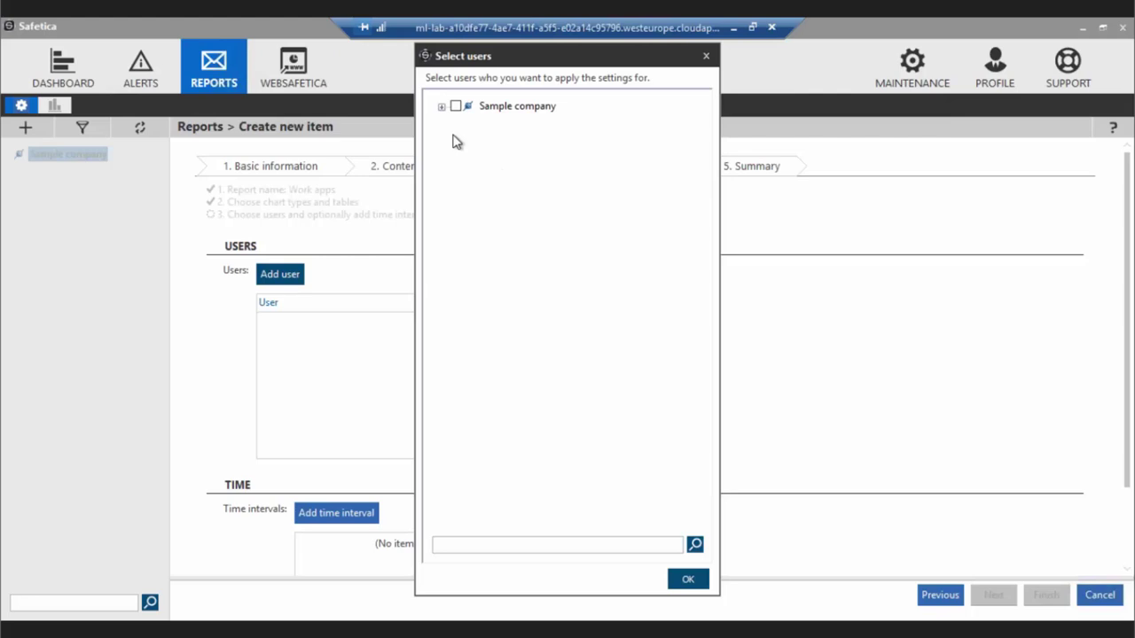
pyautogui.click(456, 107)
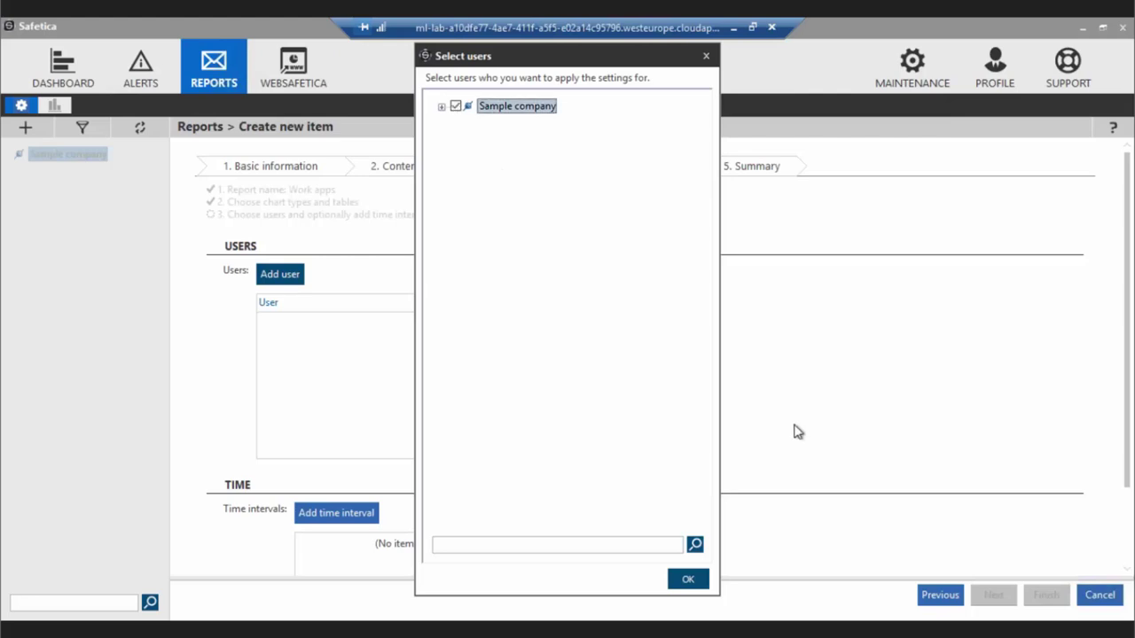
pyautogui.click(687, 579)
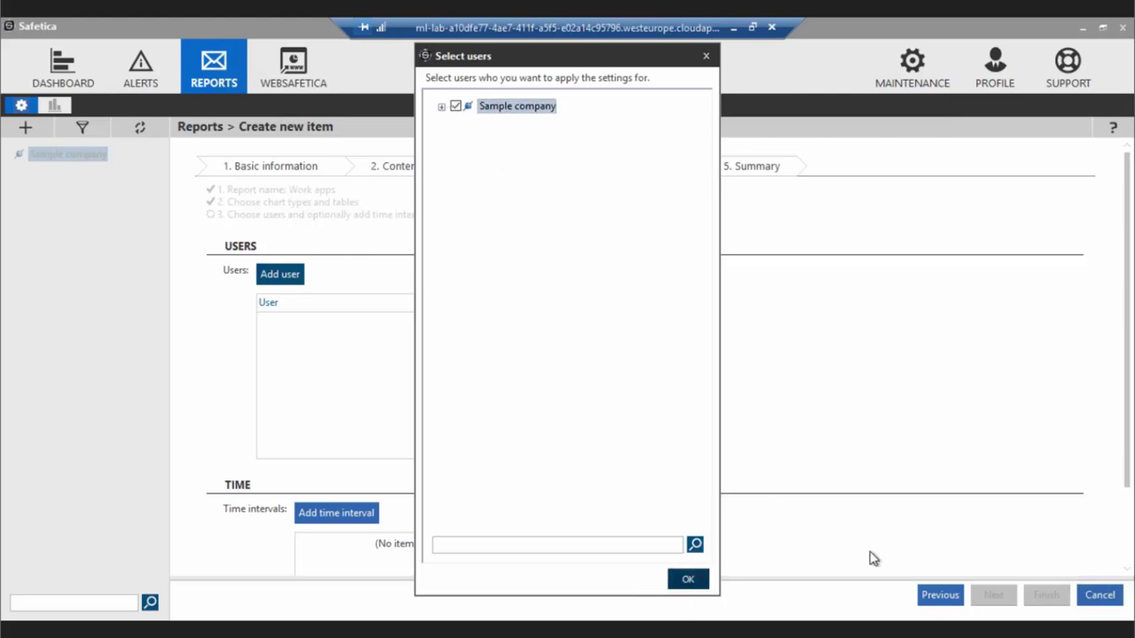
# - Add a 07:00 AM to 05:00 PM time interval to the report and continue to Reporting
pyautogui.scroll(-2, 922, 475)
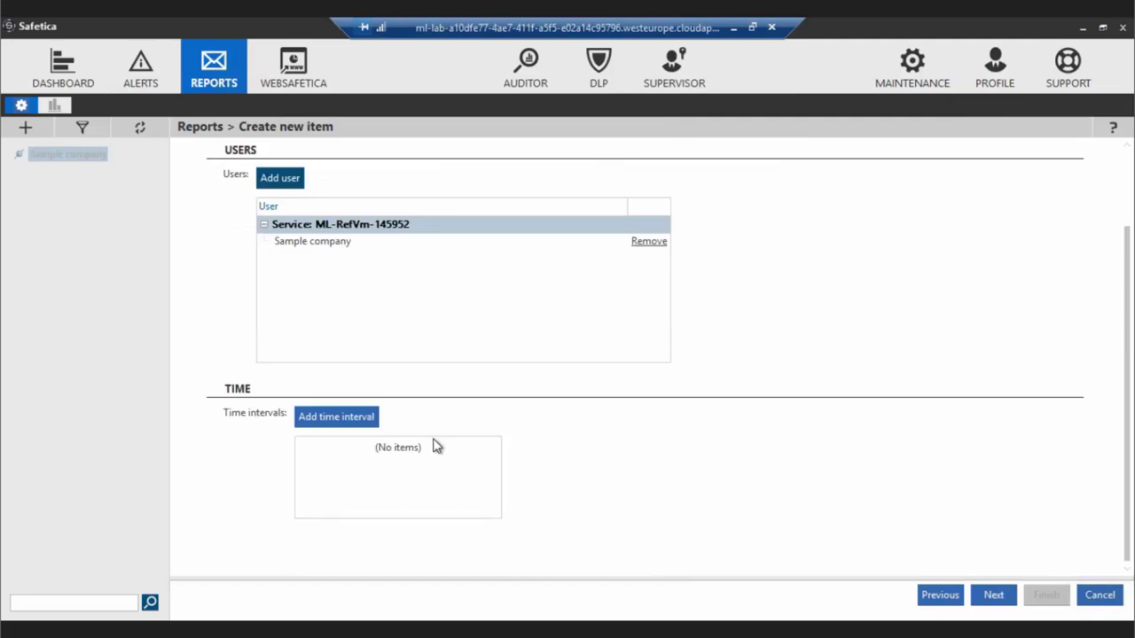
pyautogui.click(343, 417)
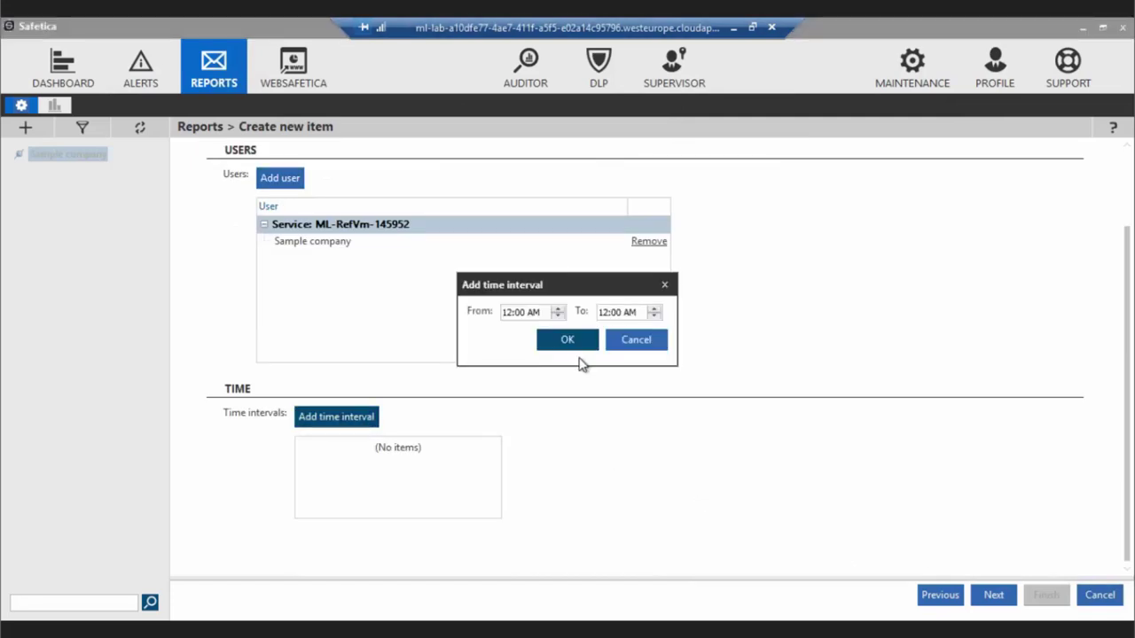
pyautogui.click(558, 317)
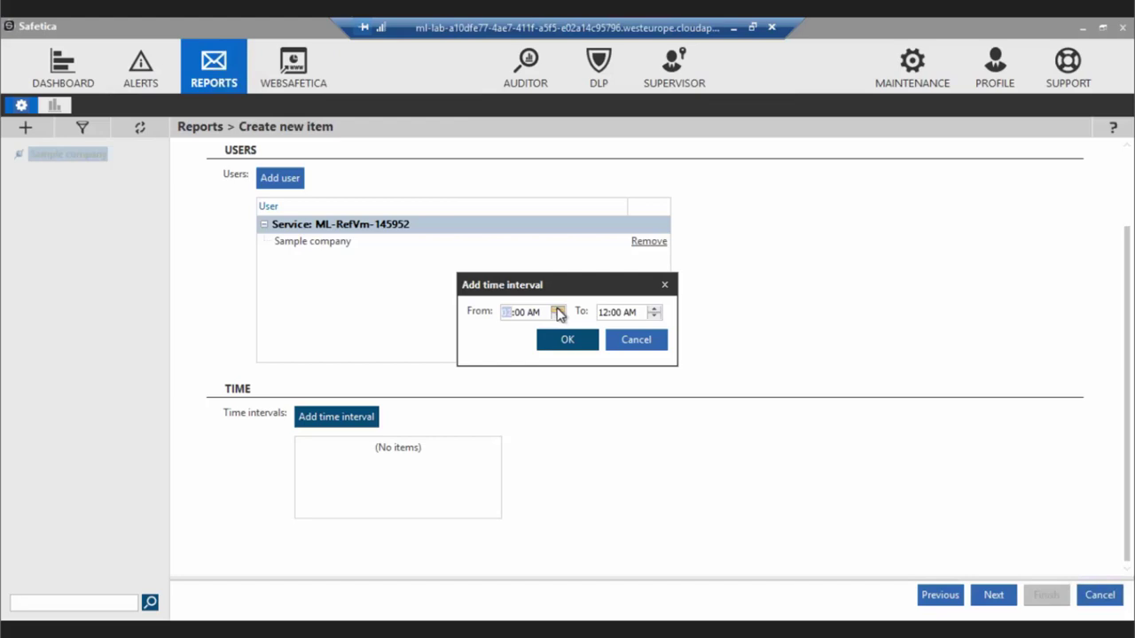
pyautogui.click(654, 309)
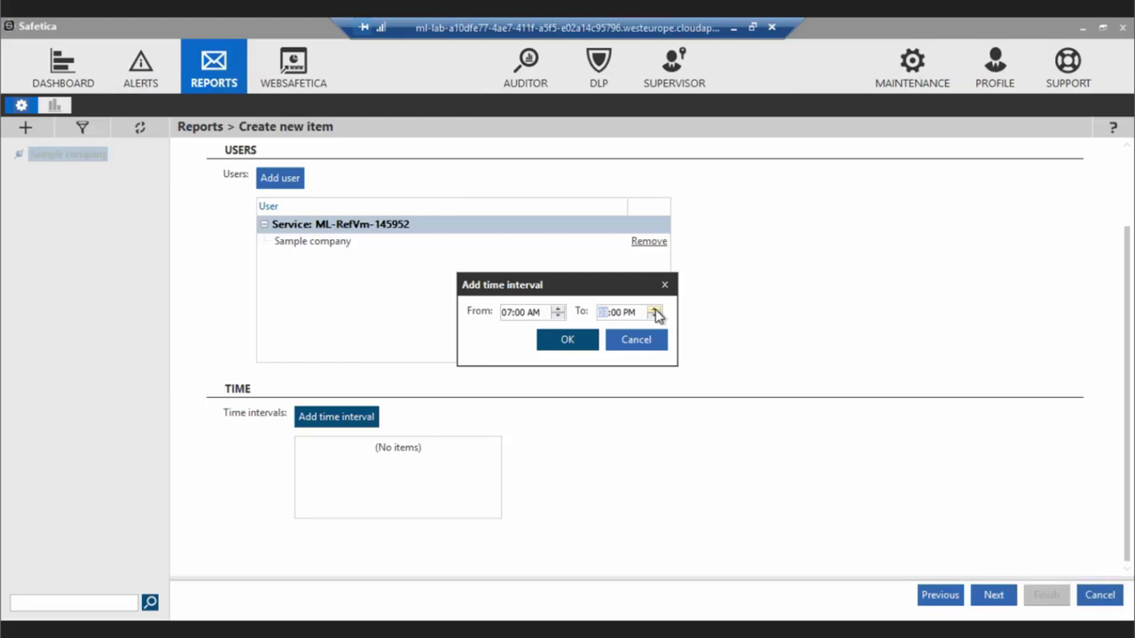
pyautogui.click(585, 345)
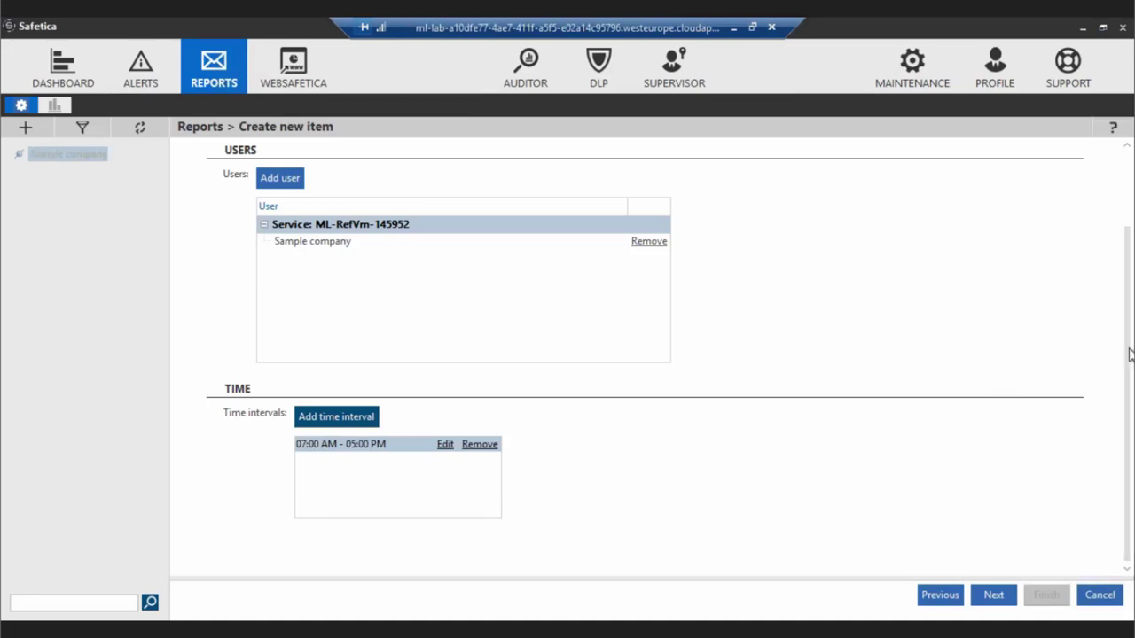
pyautogui.scroll(2, 856, 451)
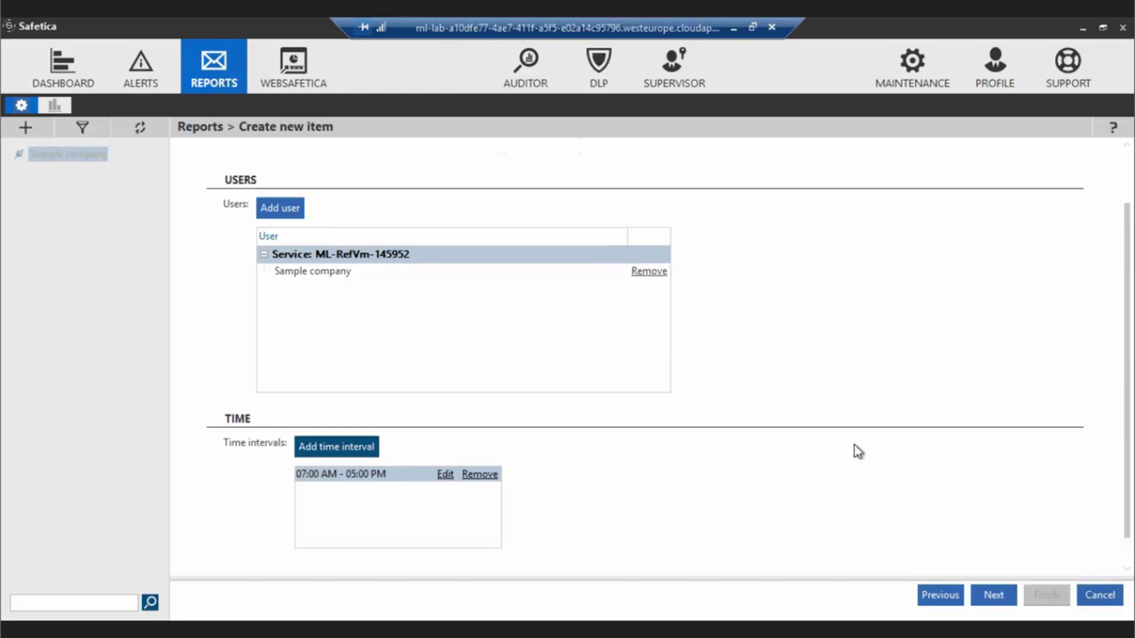
pyautogui.scroll(-2, 859, 476)
pyautogui.click(993, 595)
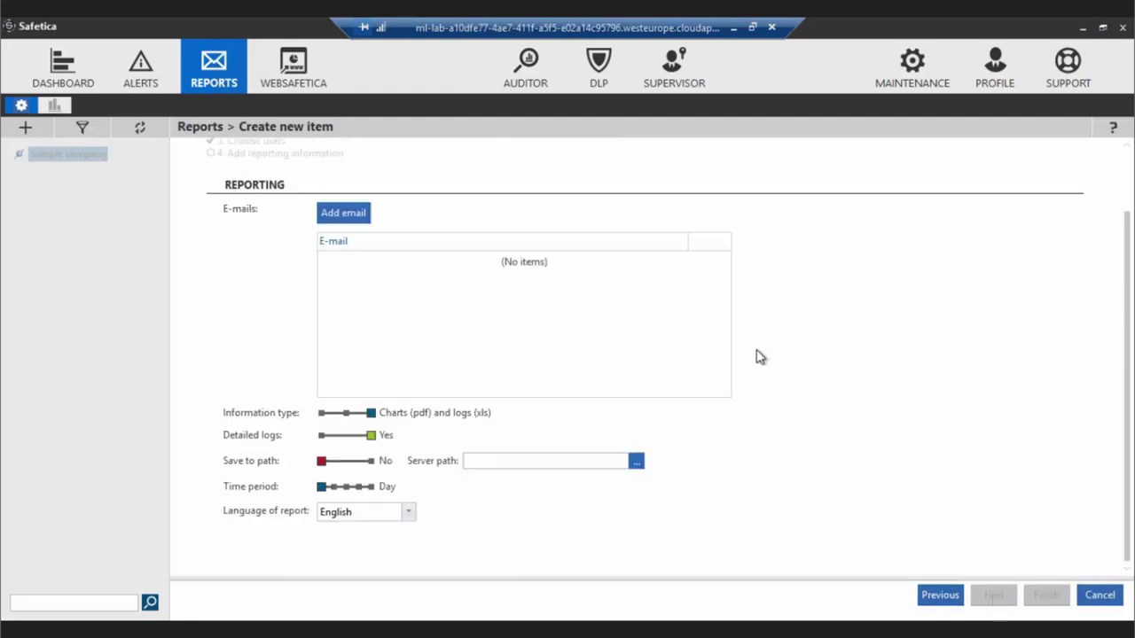
# - Set the report to contain both charts and logs, and turn Save to path on
pyautogui.scroll(2, 931, 393)
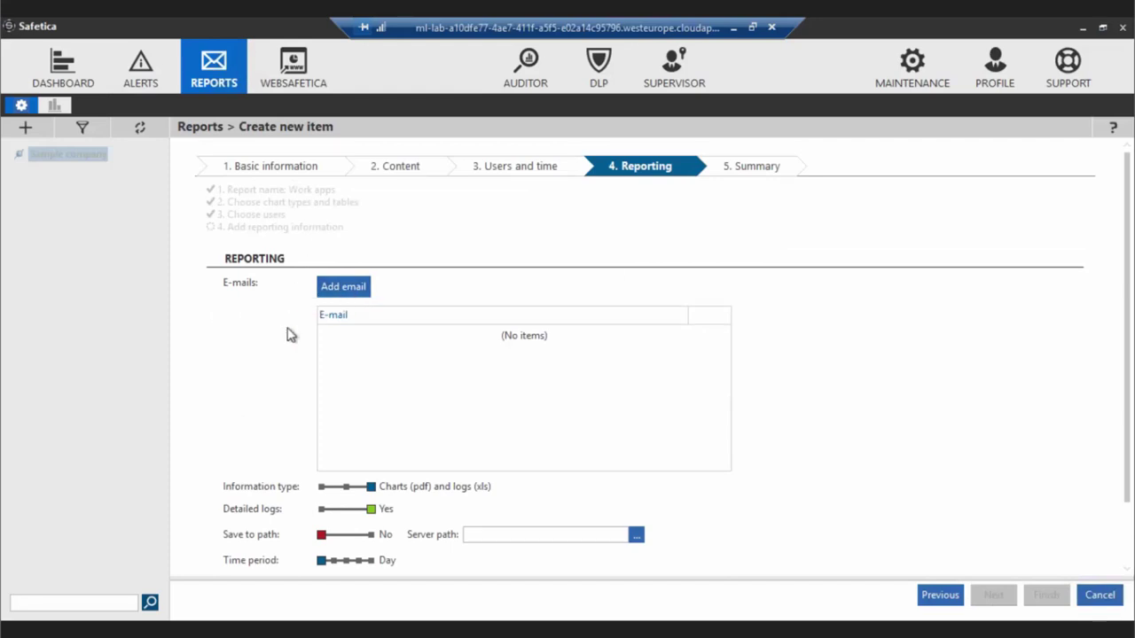
pyautogui.scroll(-2, 292, 346)
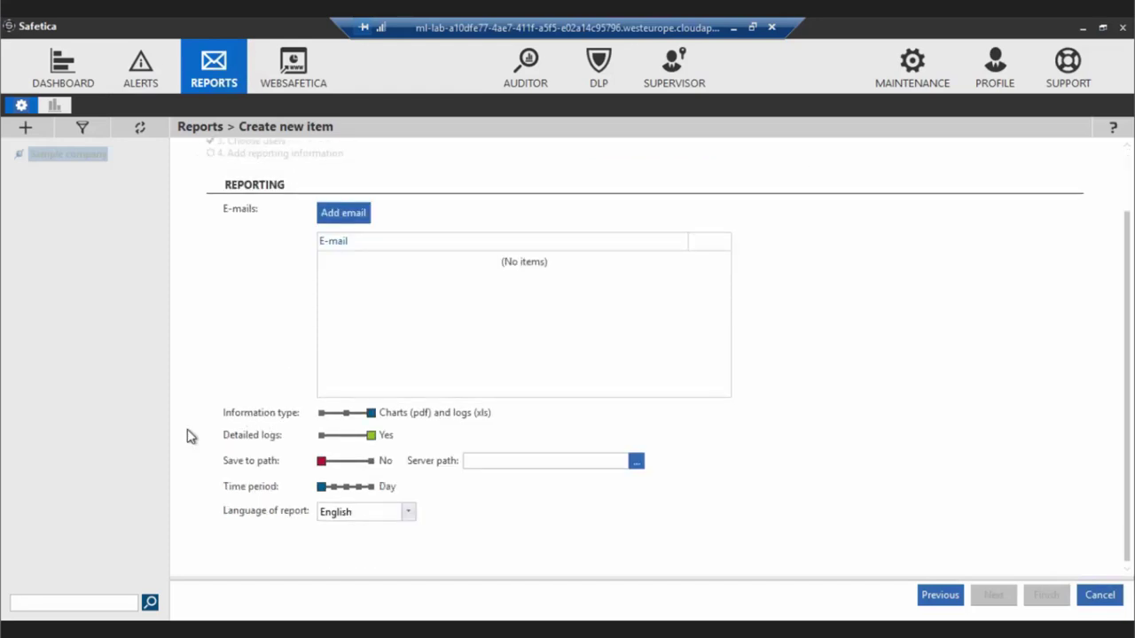
pyautogui.click(322, 415)
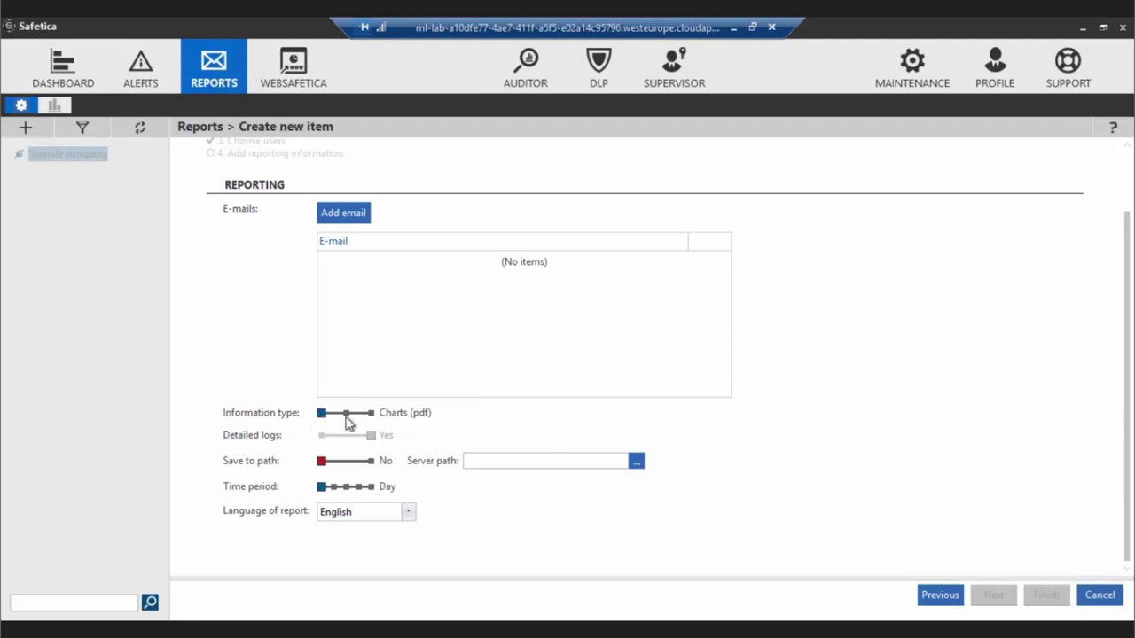
pyautogui.click(346, 415)
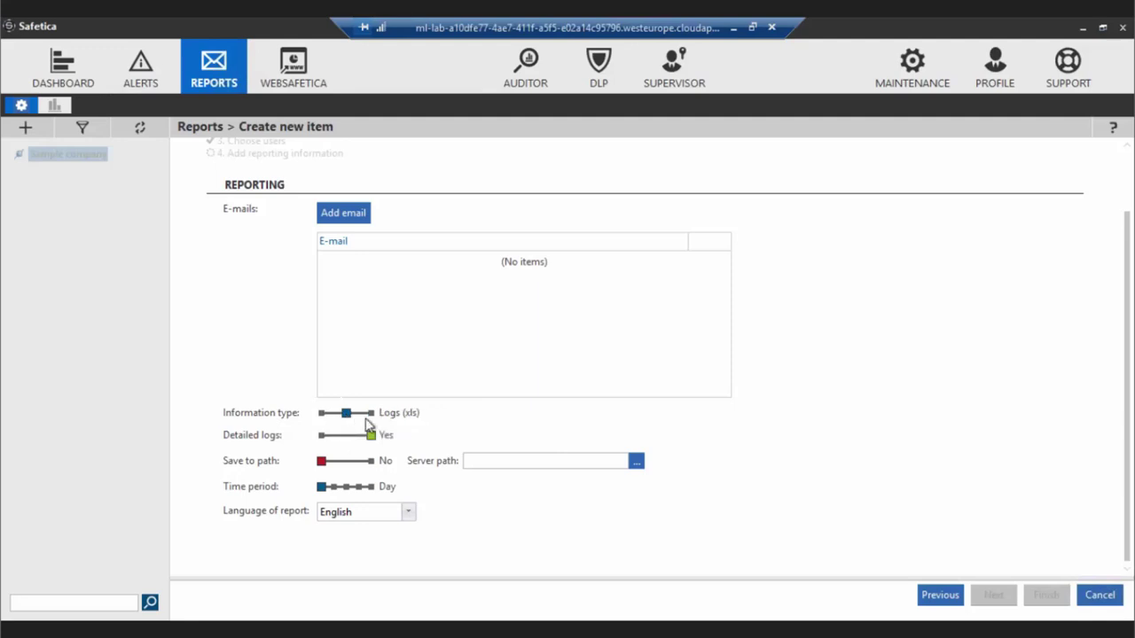
pyautogui.click(371, 414)
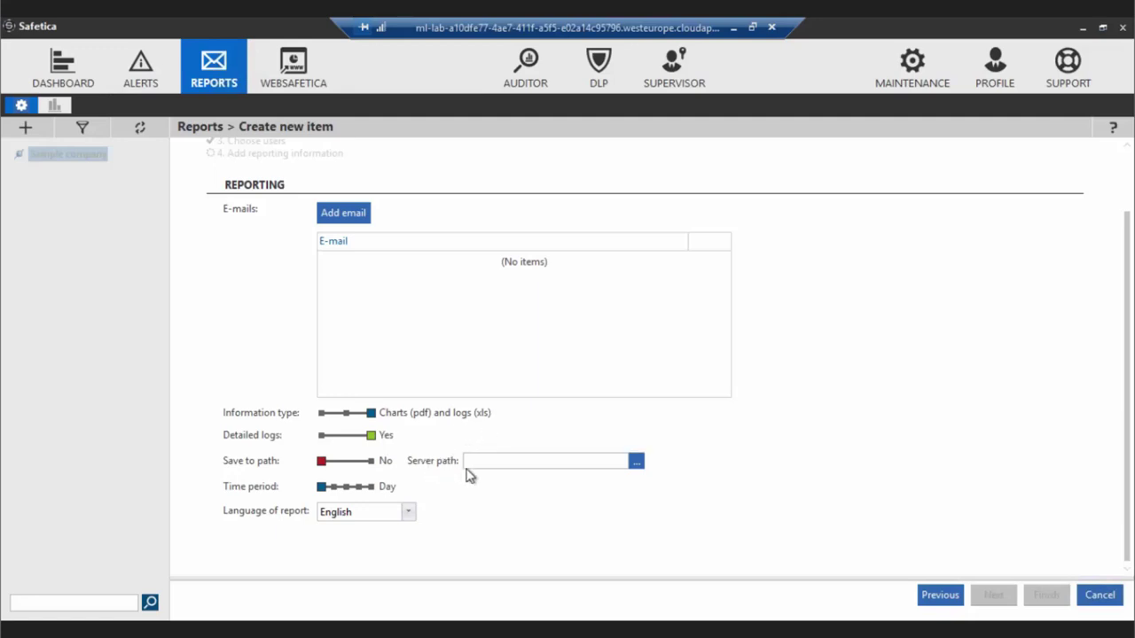
pyautogui.click(372, 463)
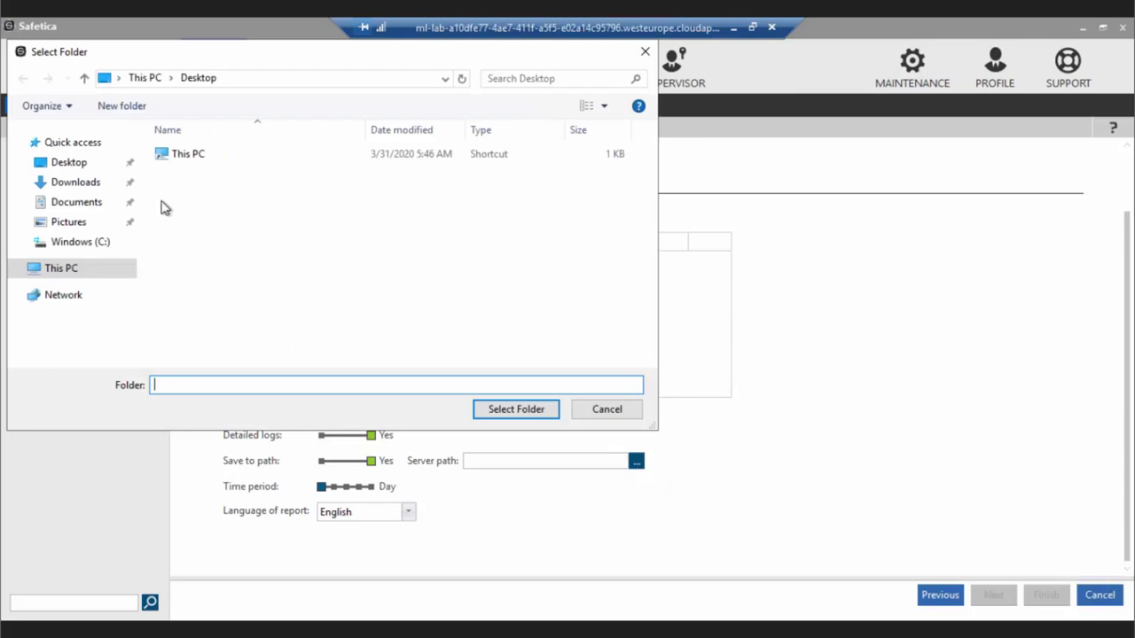
# - Save the report to C:\Users\Safetica\Desktop and keep the time period at Day
pyautogui.click(70, 162)
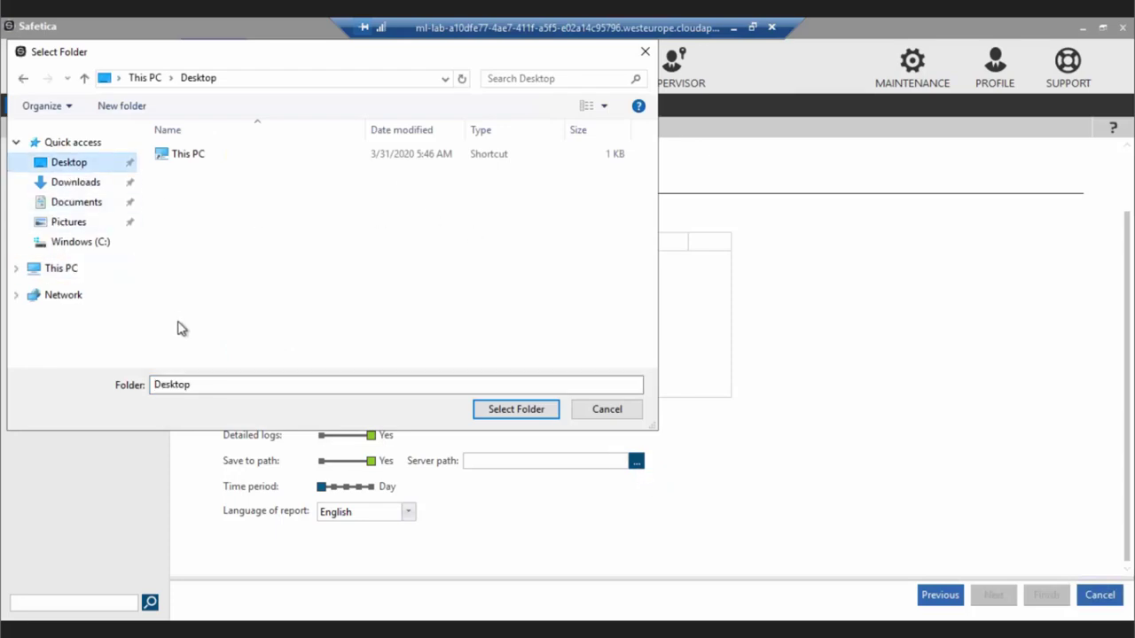
pyautogui.click(494, 414)
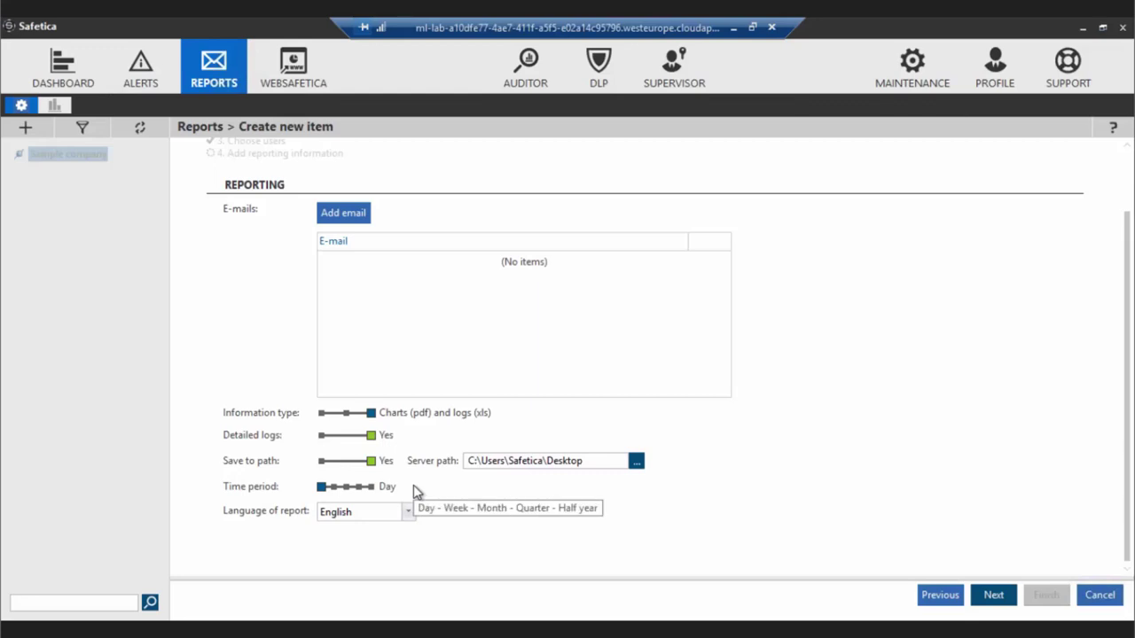
pyautogui.click(334, 490)
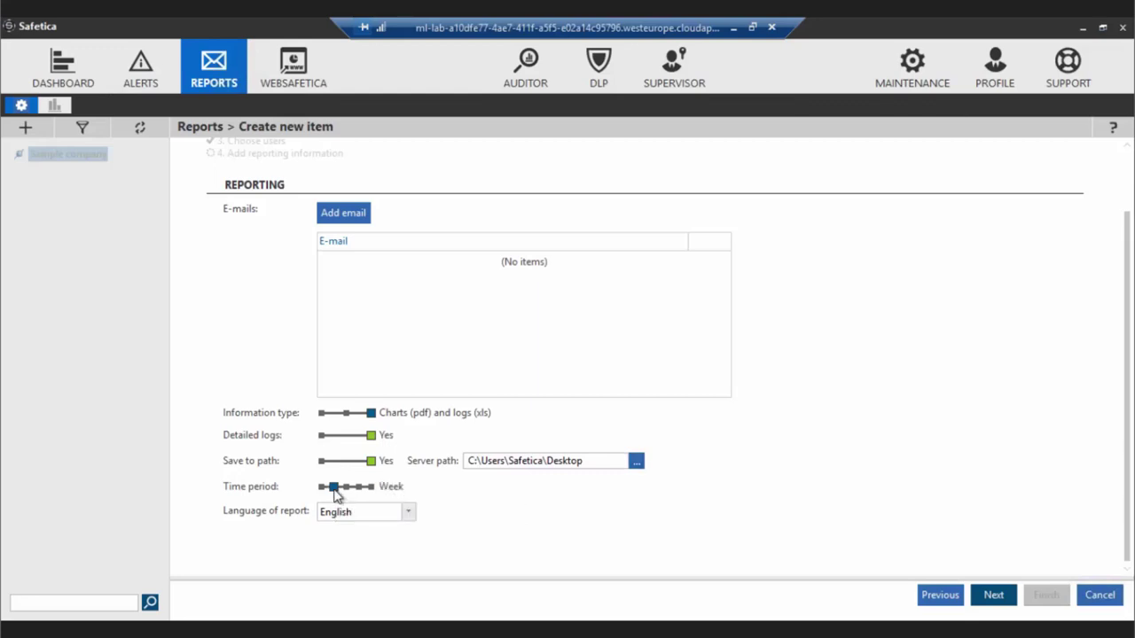
pyautogui.click(323, 493)
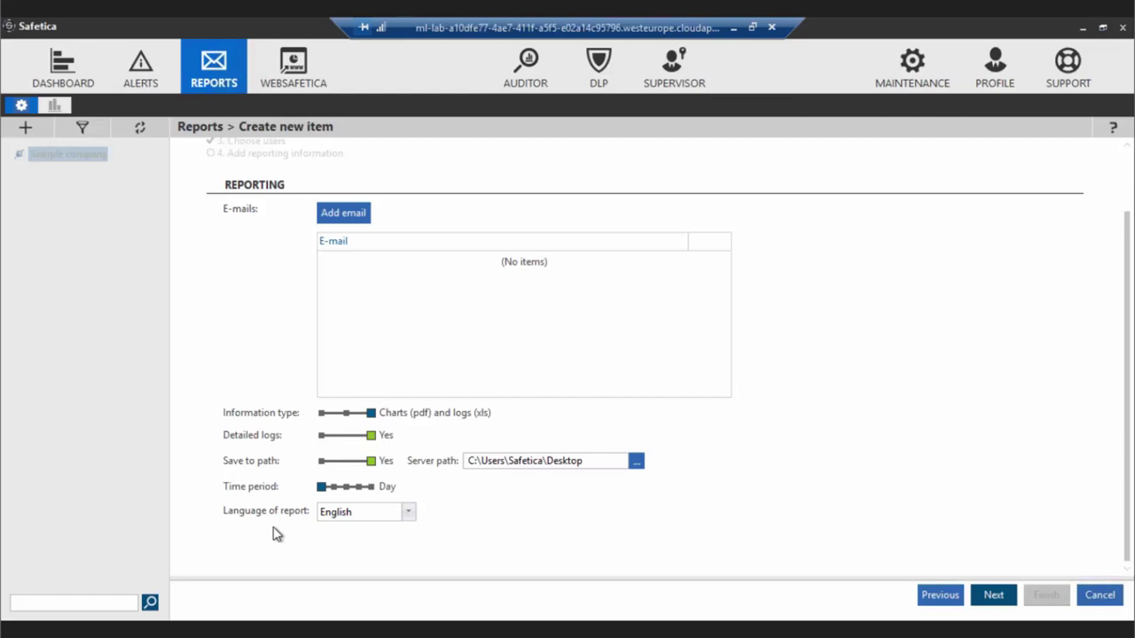
# - Review the summary and finish creating the Work apps report
pyautogui.click(1001, 600)
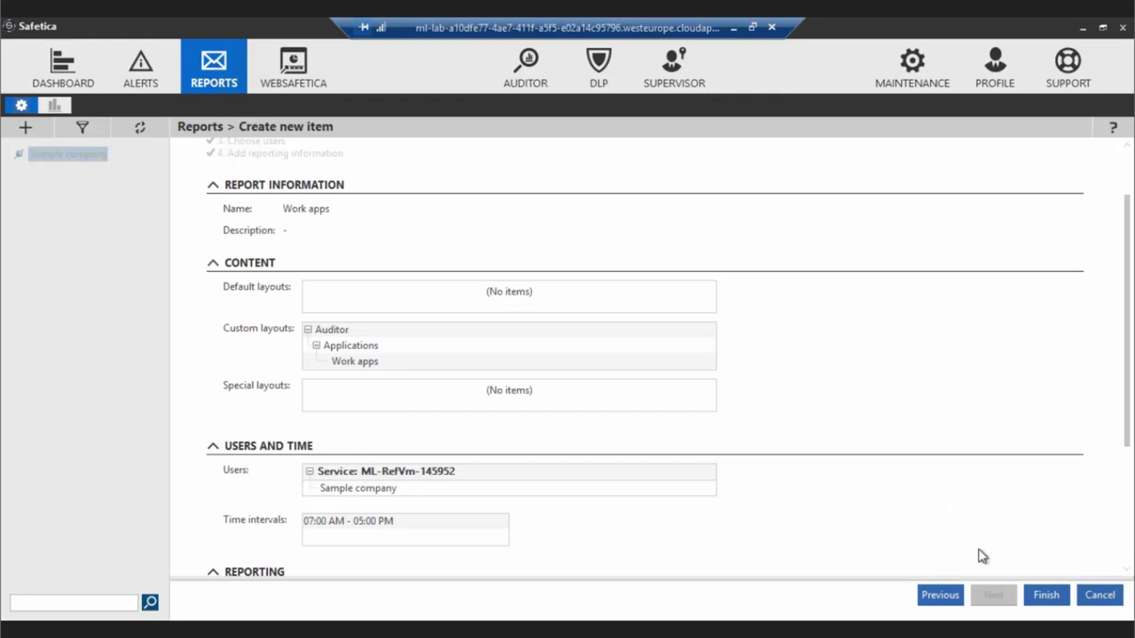
pyautogui.scroll(-2, 980, 556)
pyautogui.click(1045, 598)
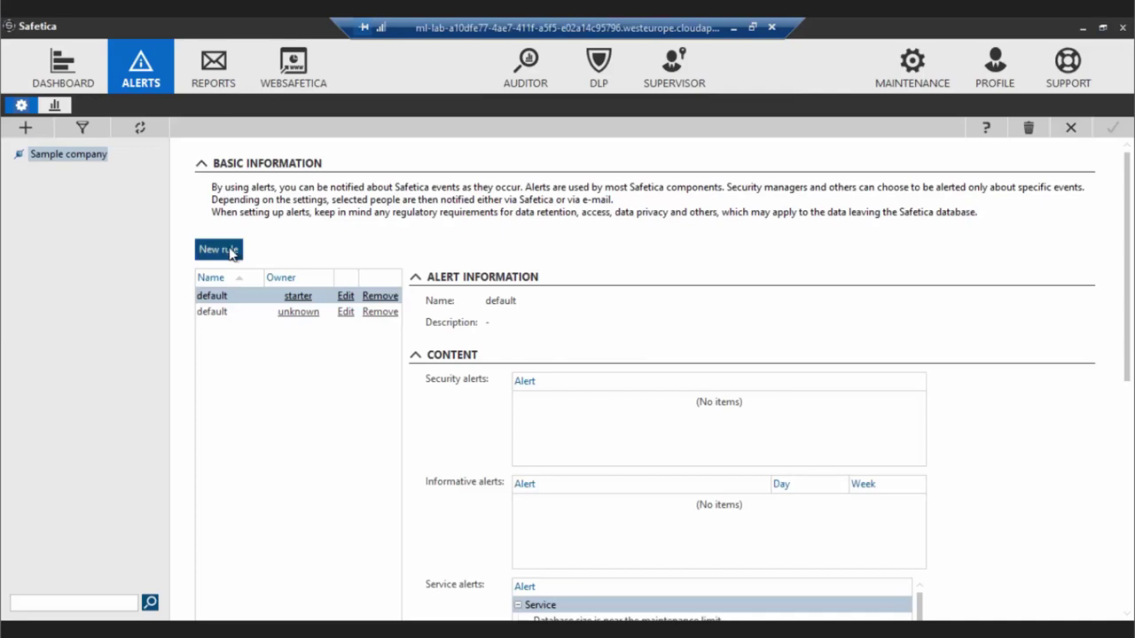
# - Create an alert named 'Alert' and enable the Time spent on web categories informative alert
pyautogui.click(222, 250)
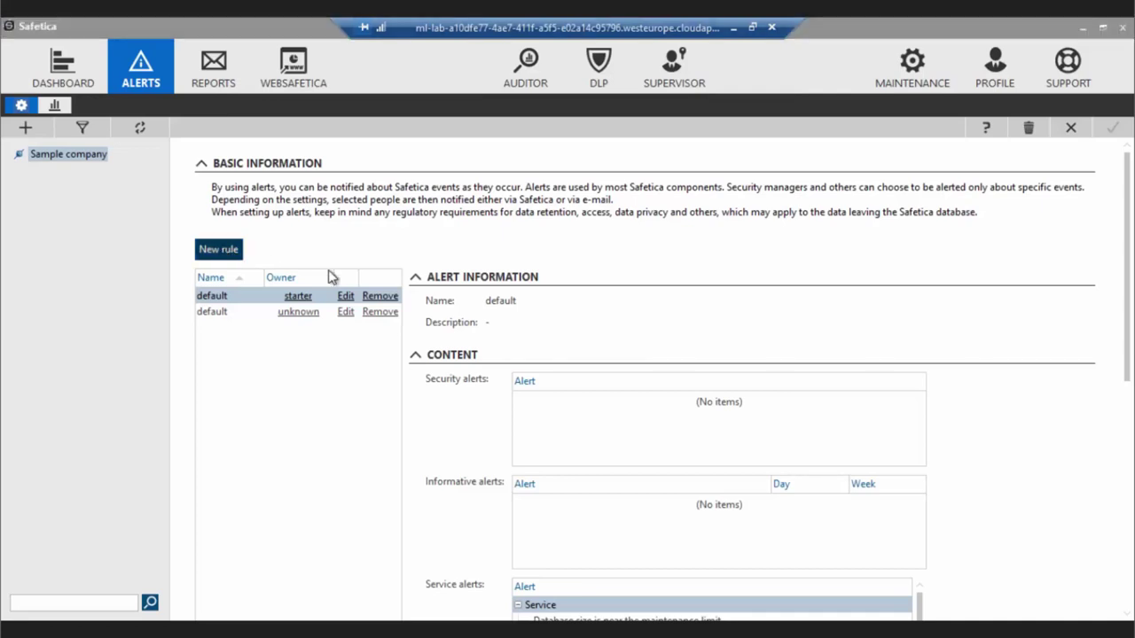
pyautogui.write('Alert')
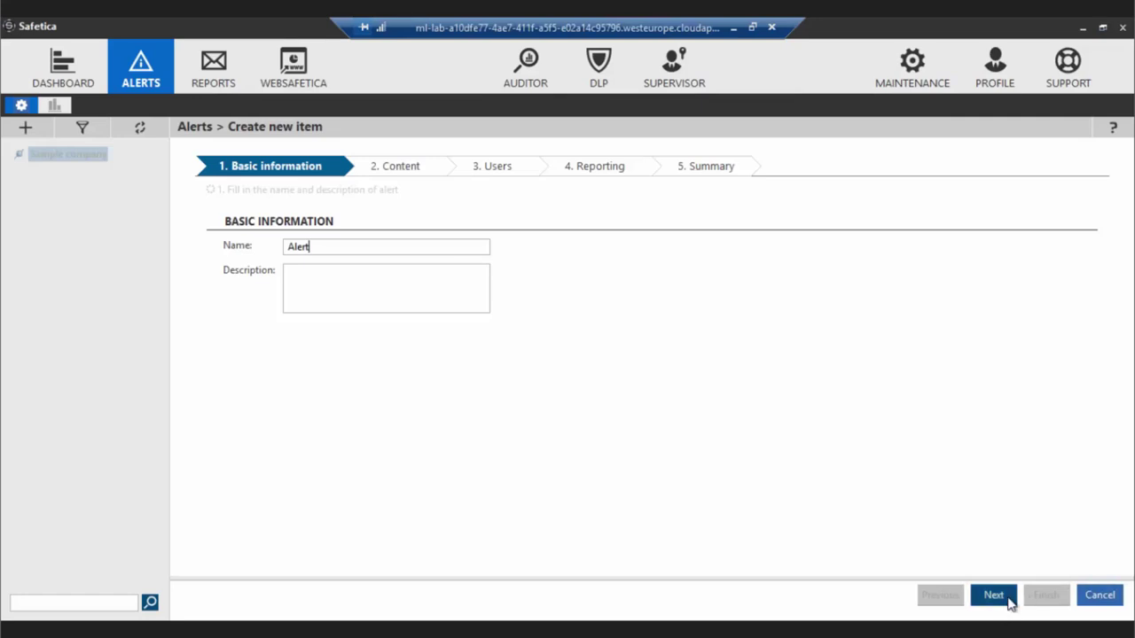
pyautogui.click(1008, 600)
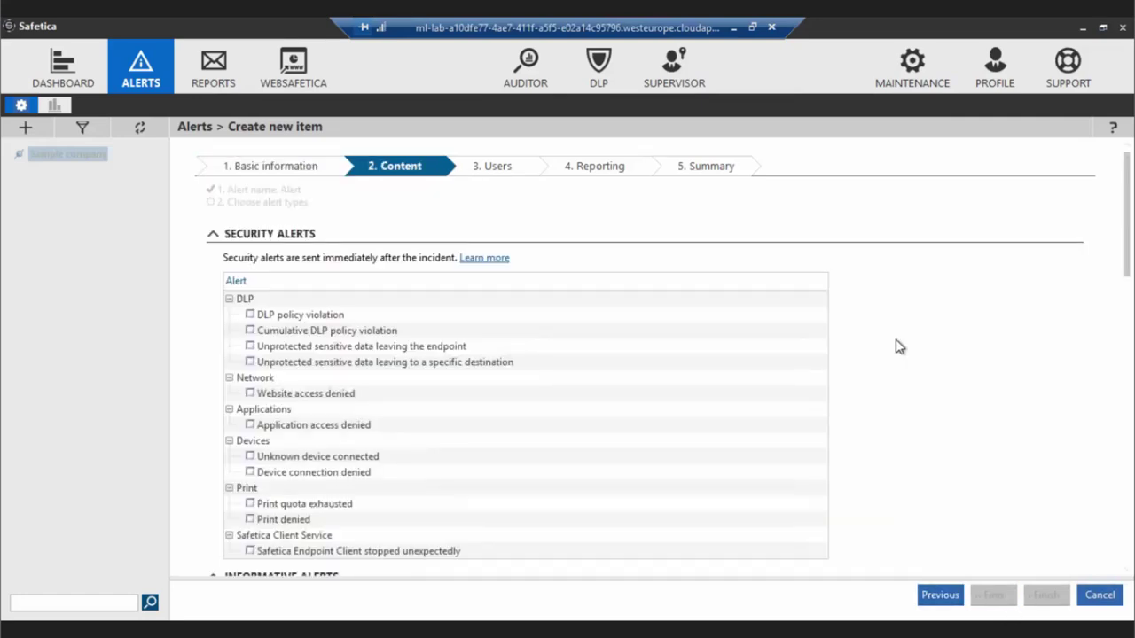
pyautogui.scroll(-8, 894, 348)
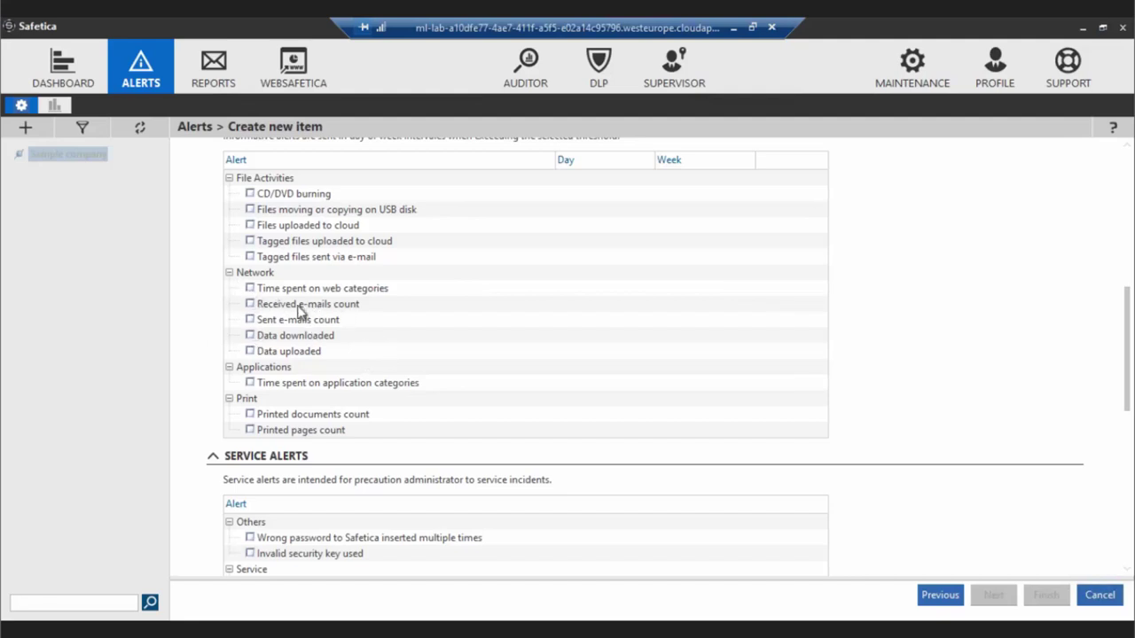
pyautogui.click(250, 289)
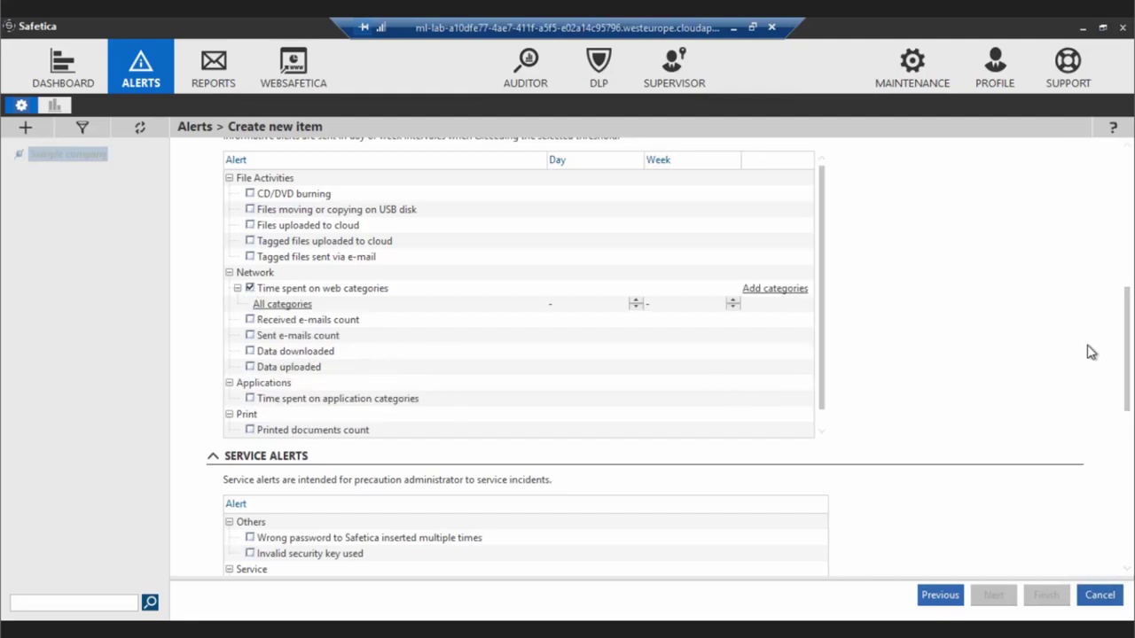
# - Select Games as the watched web category
pyautogui.click(270, 306)
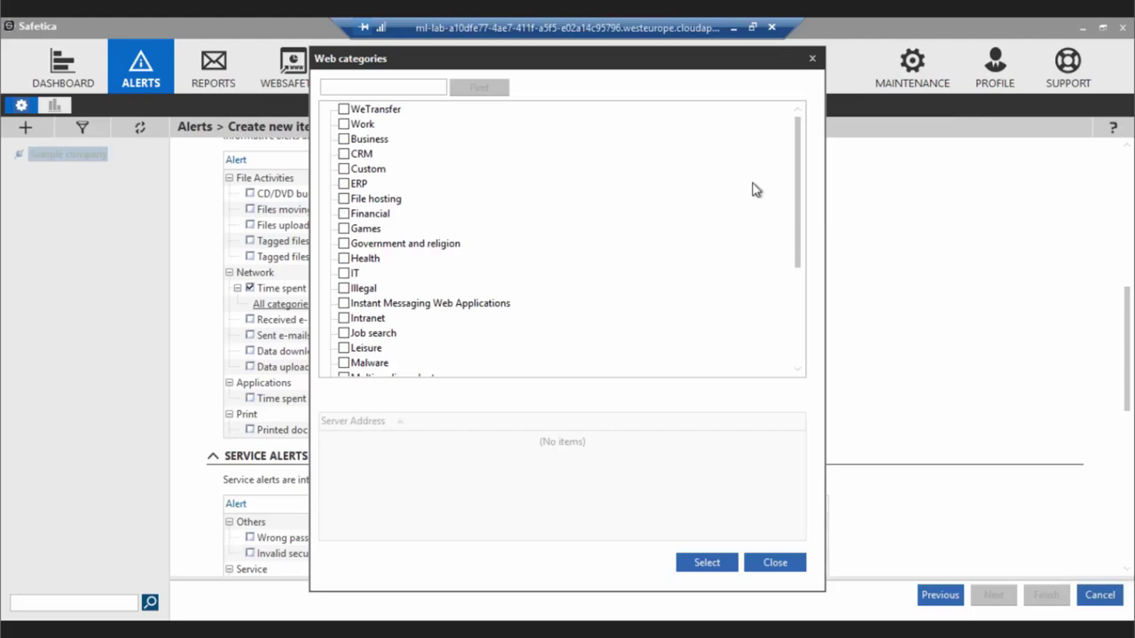
pyautogui.click(344, 229)
pyautogui.click(715, 564)
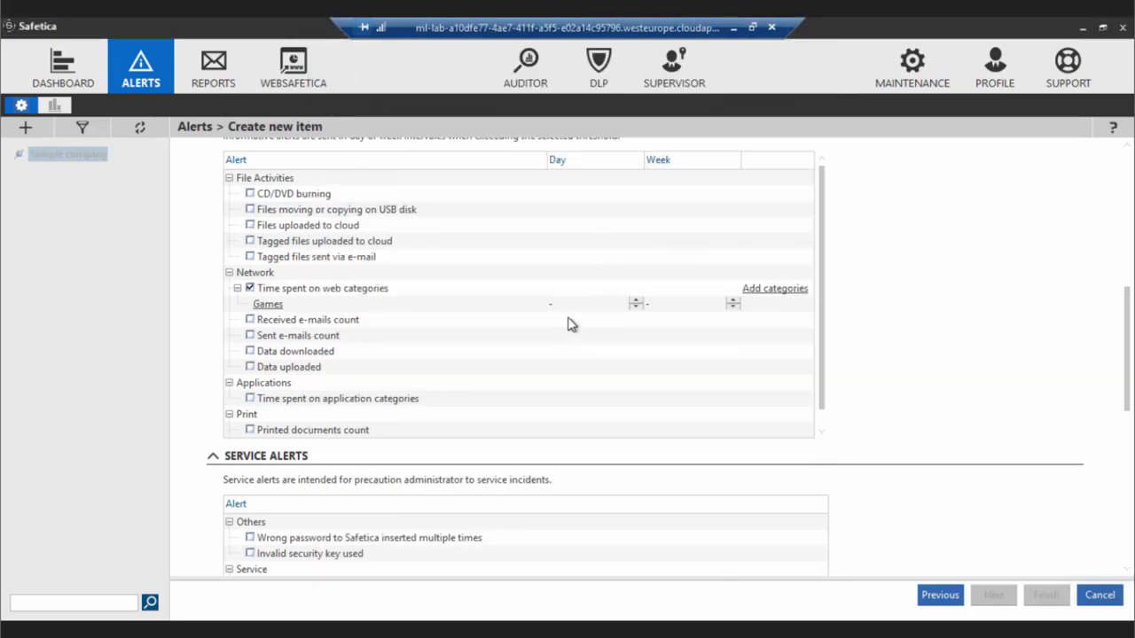
# - Set the Games daily threshold to 30 min
pyautogui.click(550, 304)
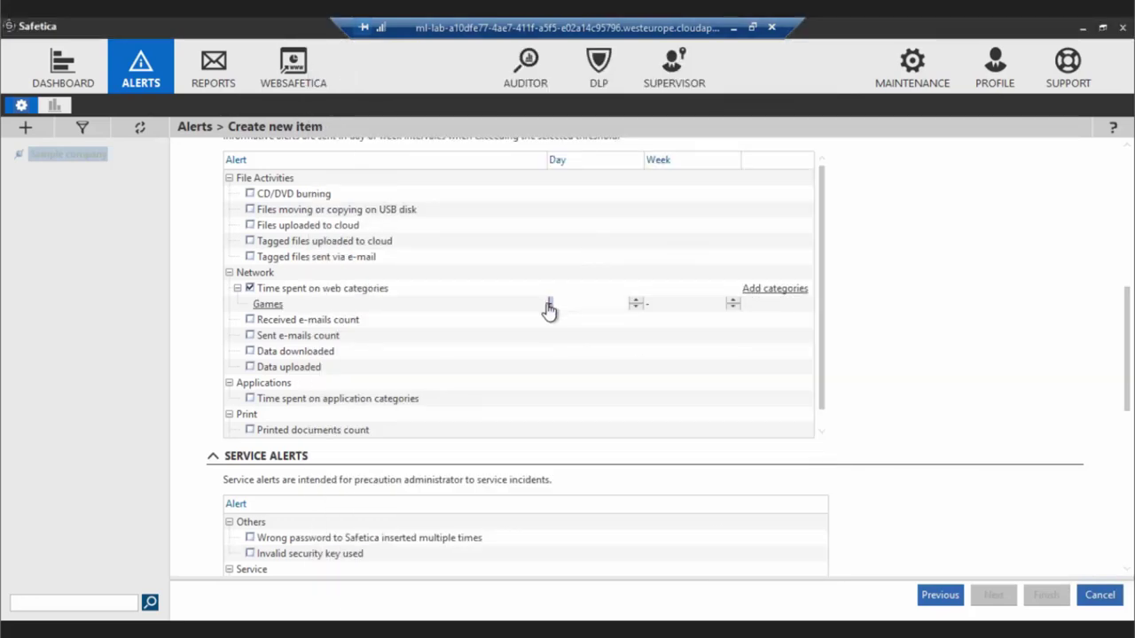
pyautogui.write('3 min')
pyautogui.click(552, 303)
pyautogui.write('0 min')
pyautogui.scroll(2, 909, 377)
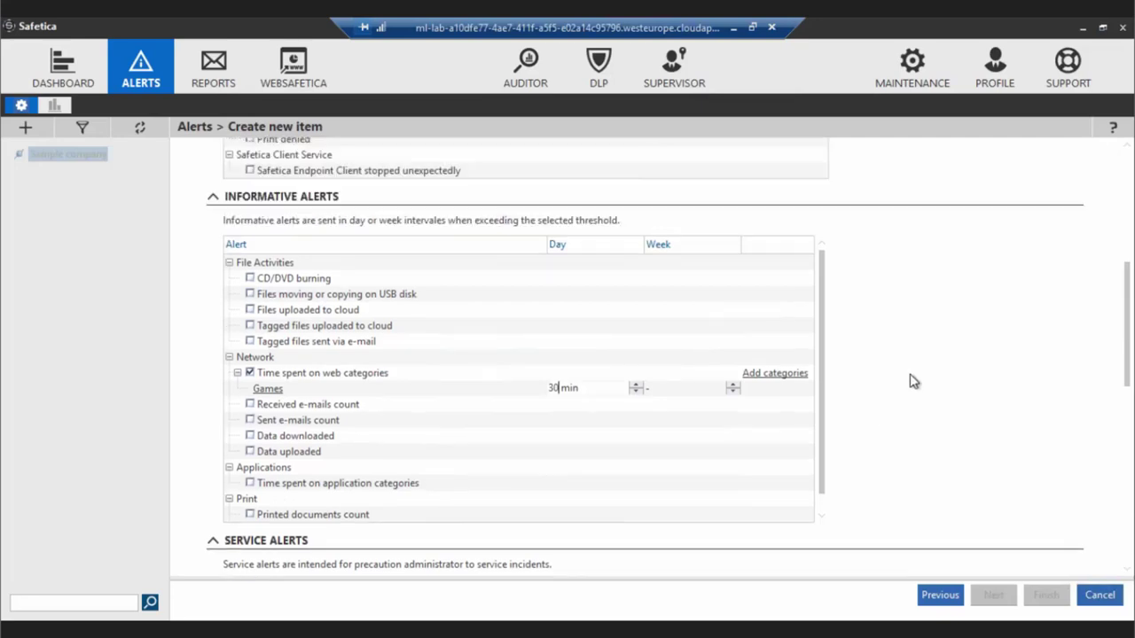
pyautogui.scroll(10, 914, 376)
pyautogui.scroll(-5, 916, 377)
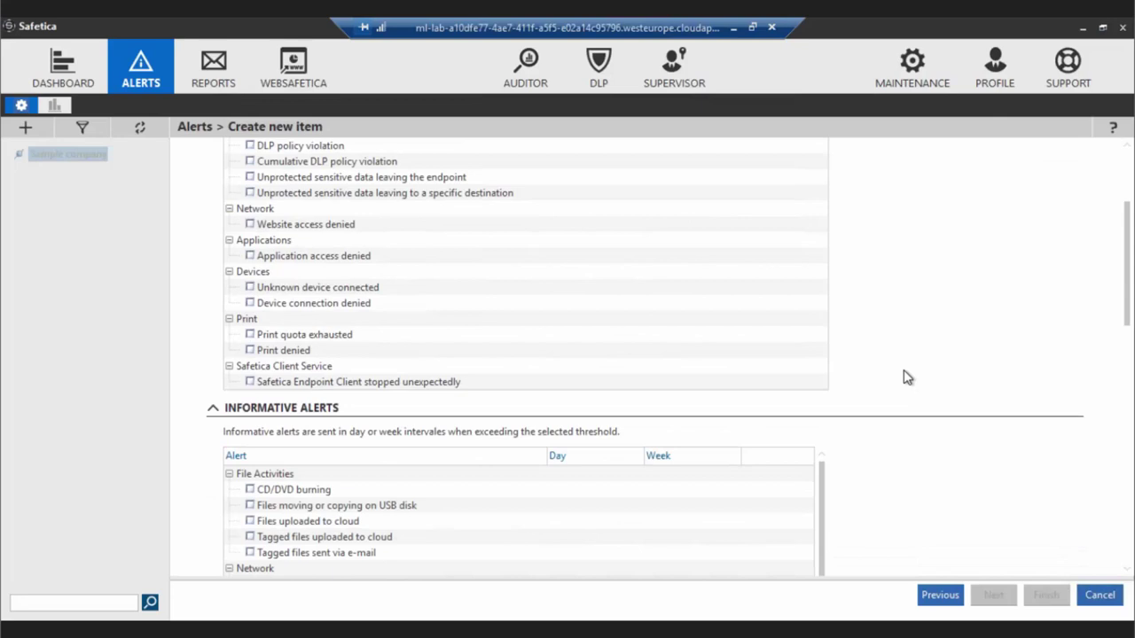
pyautogui.scroll(-4, 908, 378)
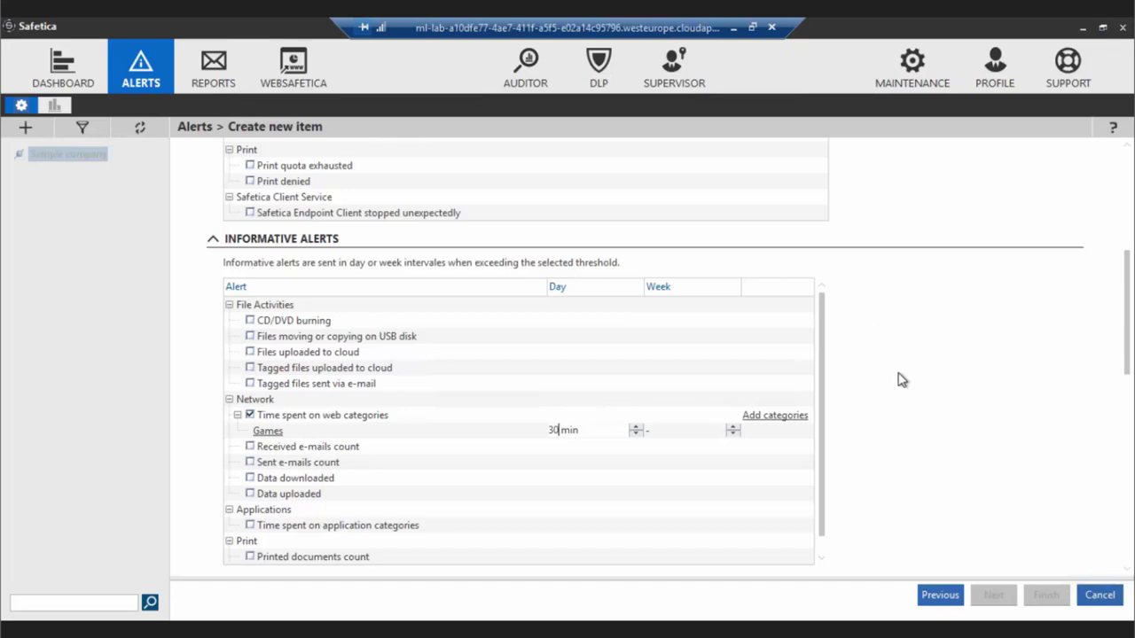
pyautogui.scroll(2, 898, 380)
pyautogui.scroll(2, 897, 379)
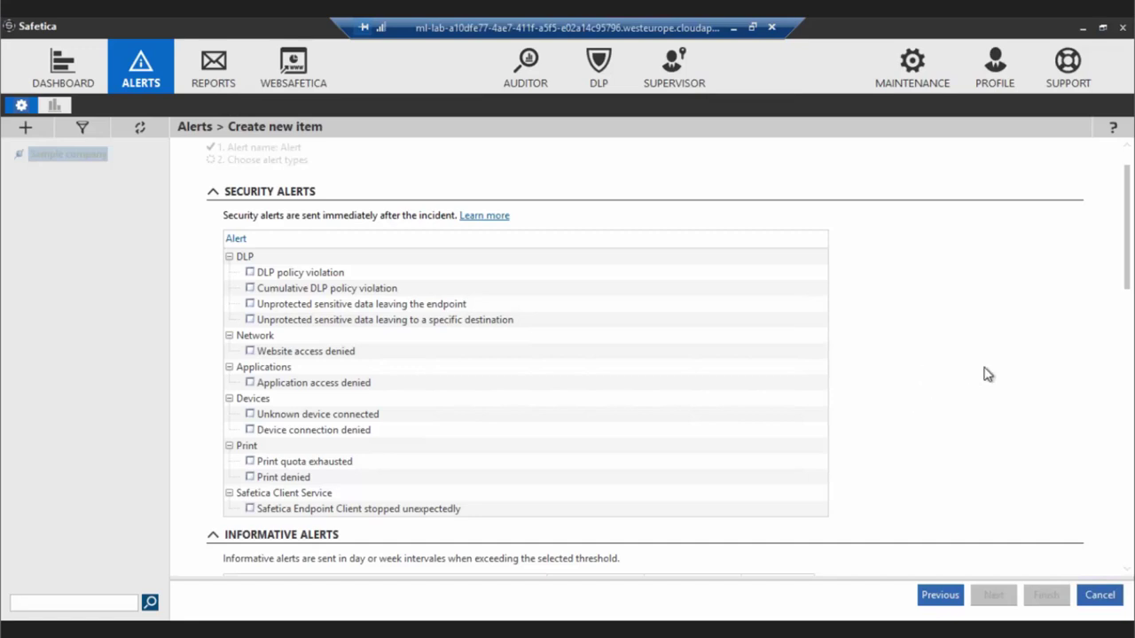
pyautogui.scroll(-8, 987, 374)
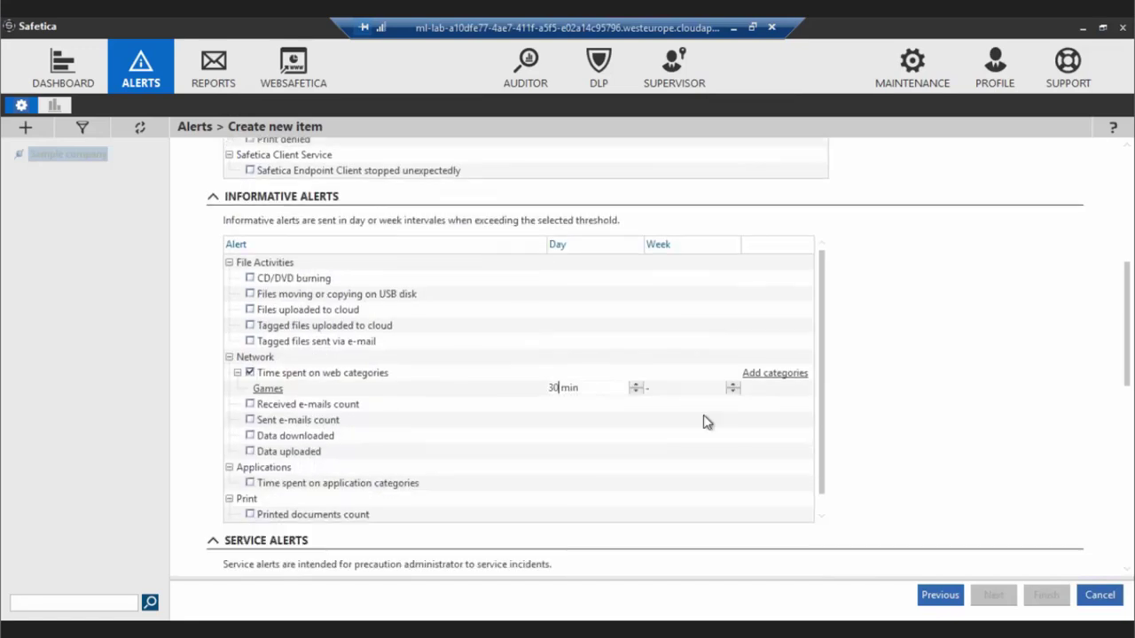
# - Confirm the 30 min threshold and assign the alert to Sample company
pyautogui.click(669, 432)
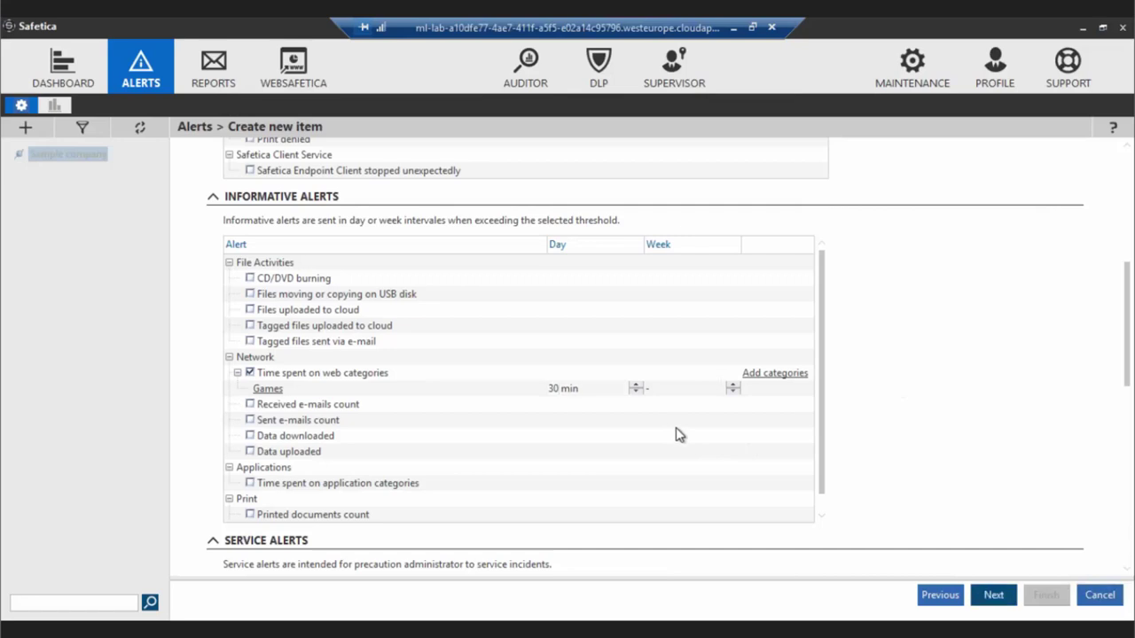
pyautogui.click(993, 595)
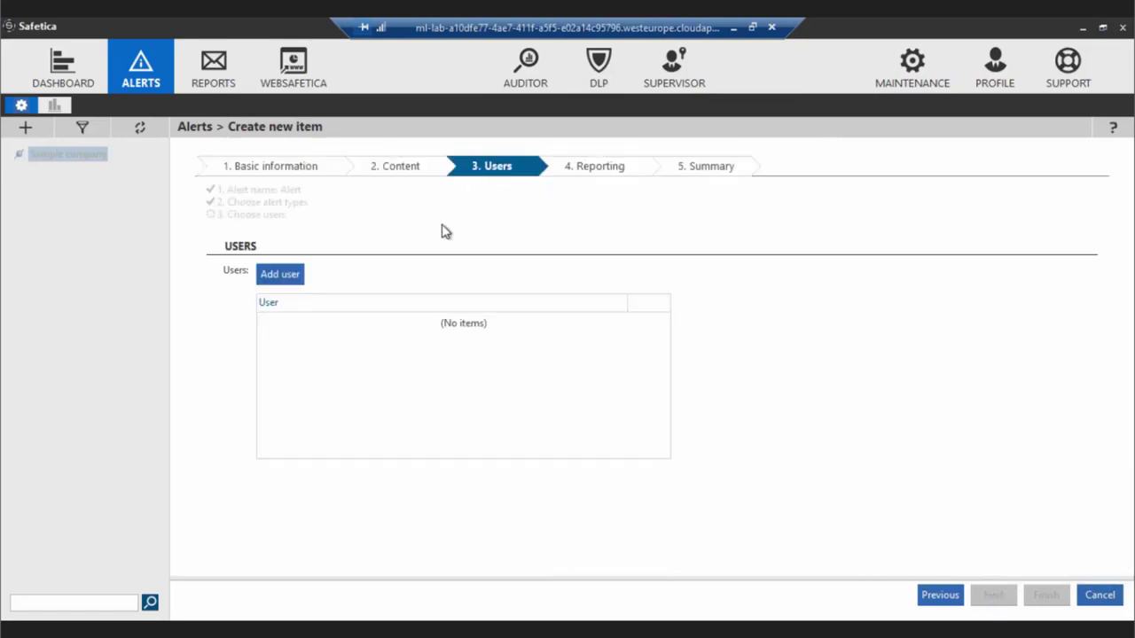
pyautogui.click(284, 277)
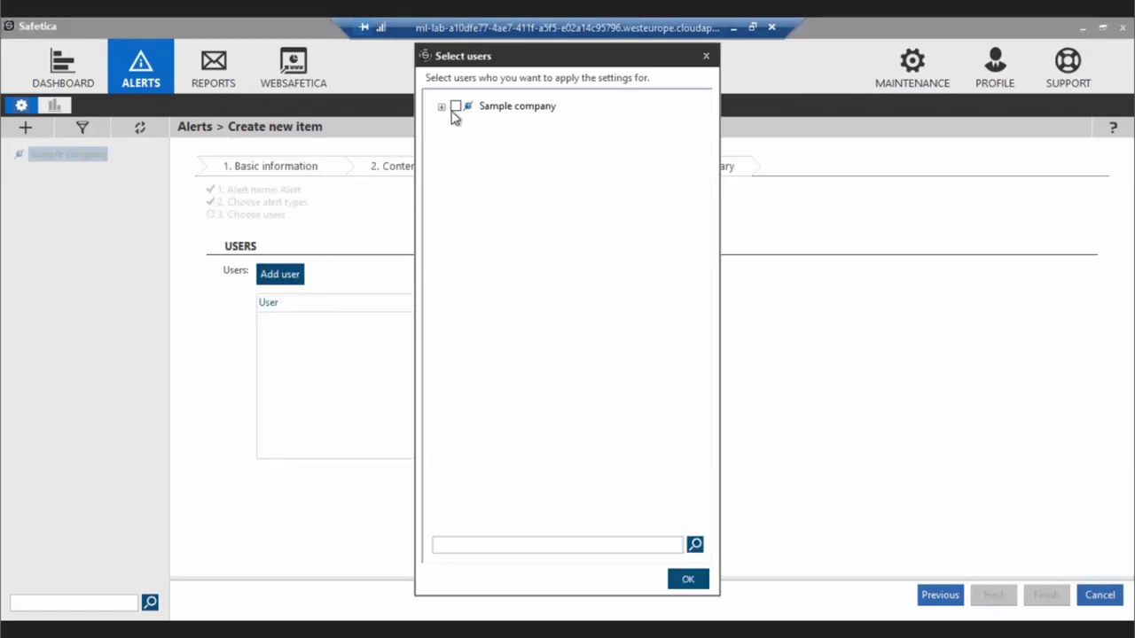
pyautogui.click(456, 106)
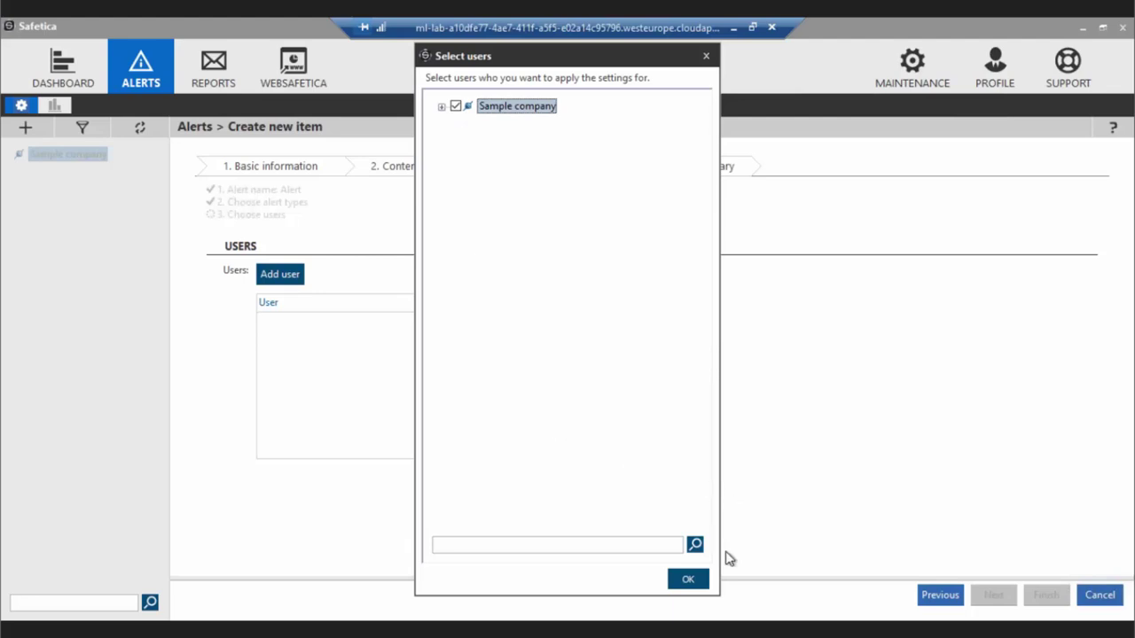
pyautogui.click(693, 582)
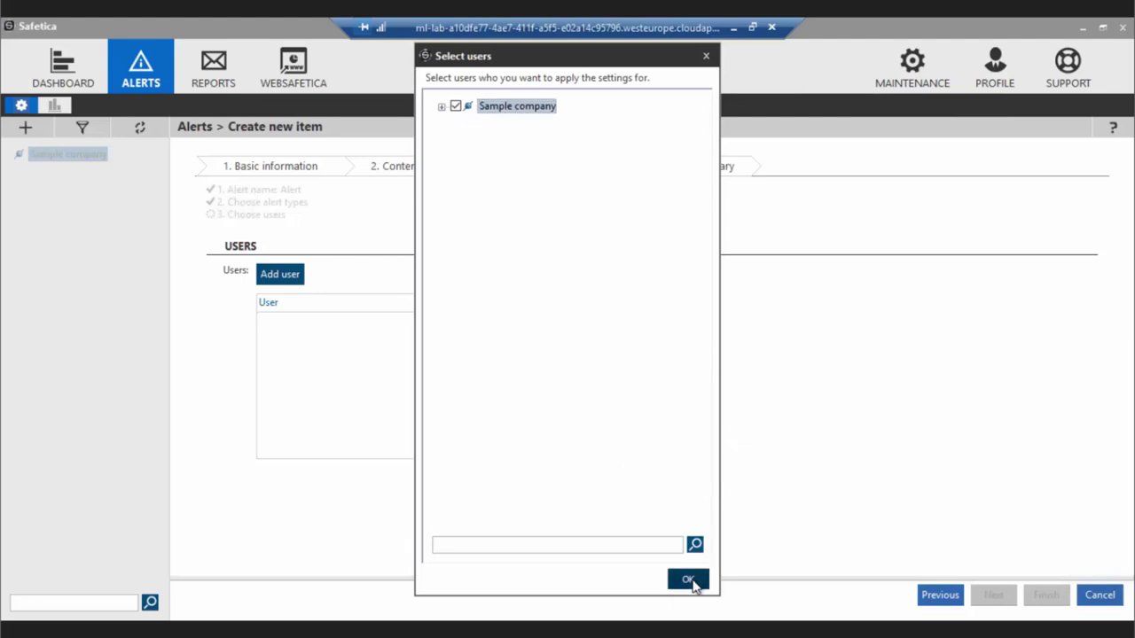
# - Complete the alert wizard and save the new Alert rule
pyautogui.click(993, 595)
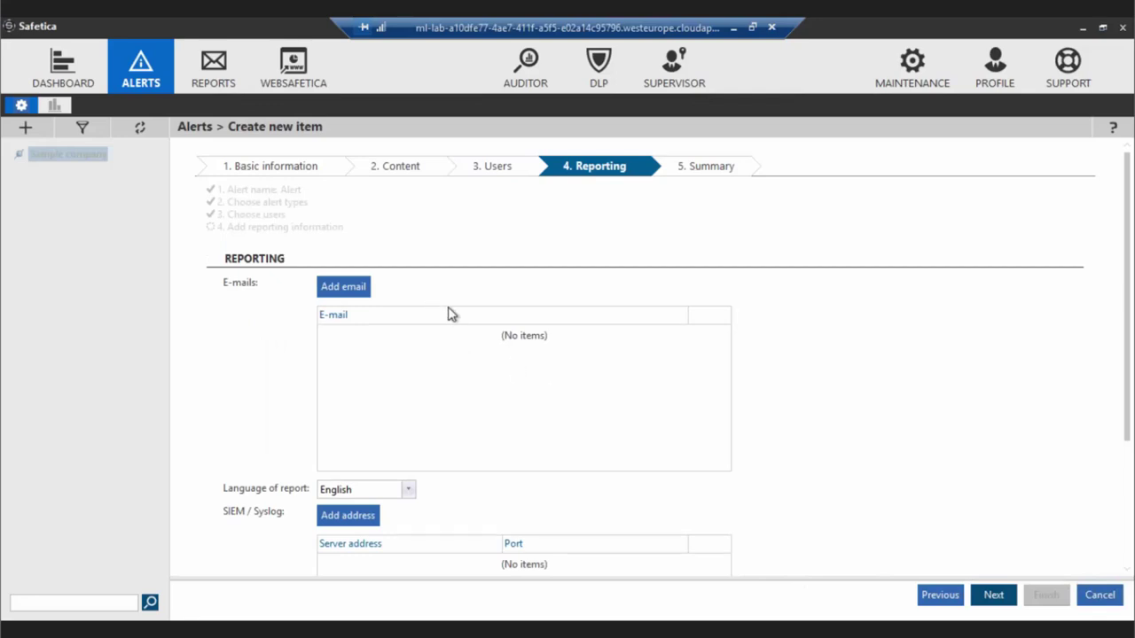
pyautogui.scroll(-3, 577, 311)
pyautogui.scroll(2, 723, 306)
pyautogui.scroll(1, 767, 390)
pyautogui.click(994, 595)
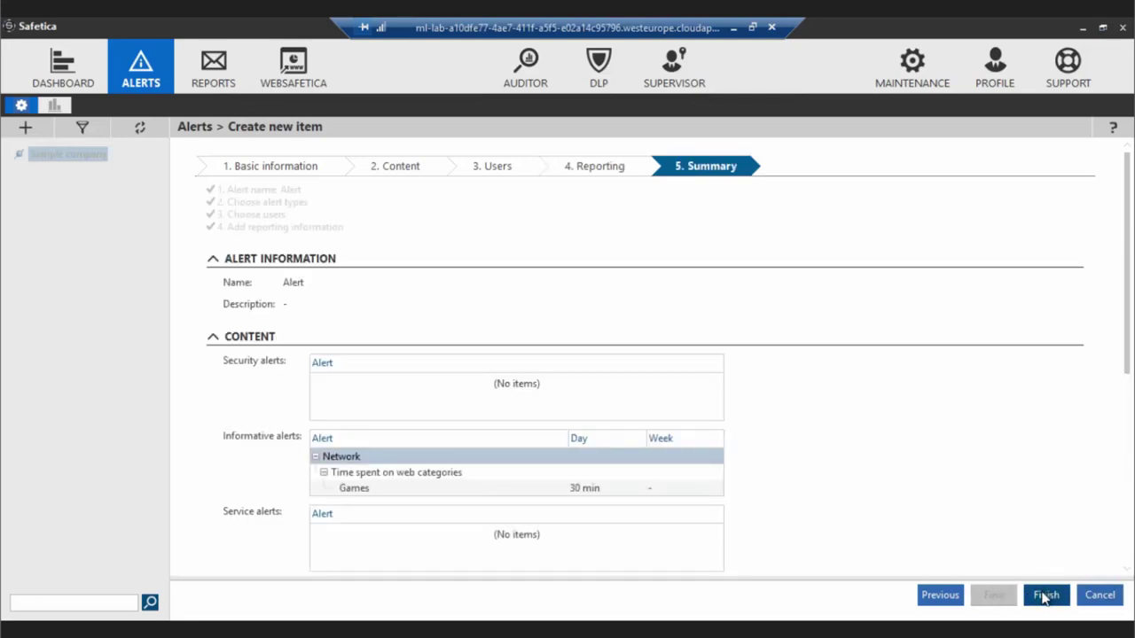
pyautogui.click(1045, 595)
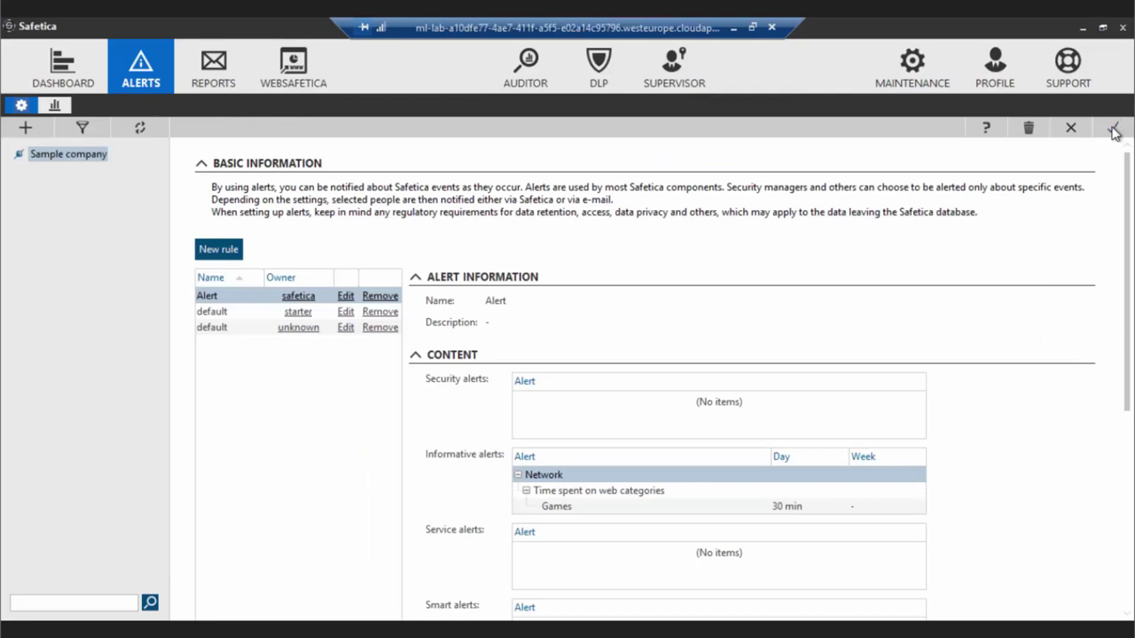
pyautogui.click(1112, 129)
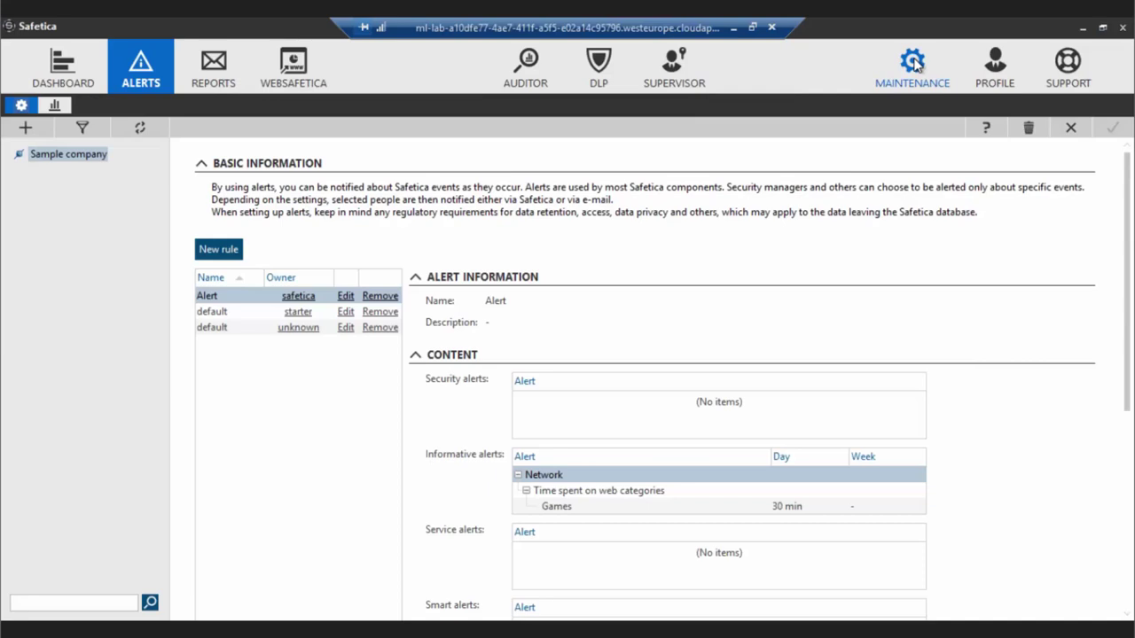
# - Open Maintenance > Endpoint settings and expand Other Settings
pyautogui.click(913, 64)
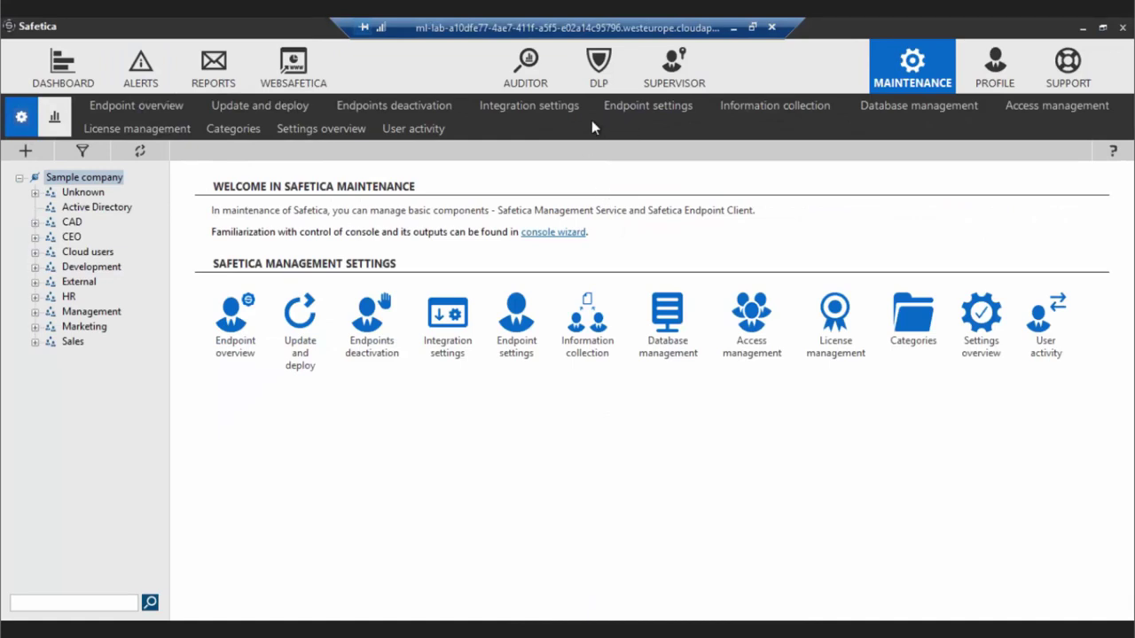
pyautogui.click(648, 107)
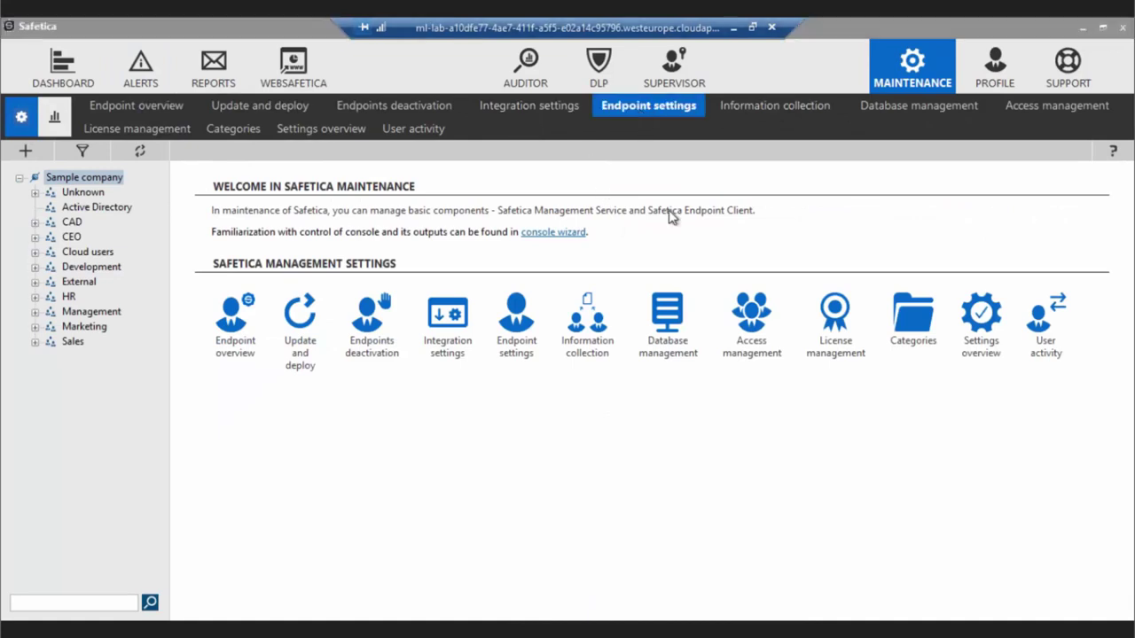
pyautogui.scroll(-1, 621, 497)
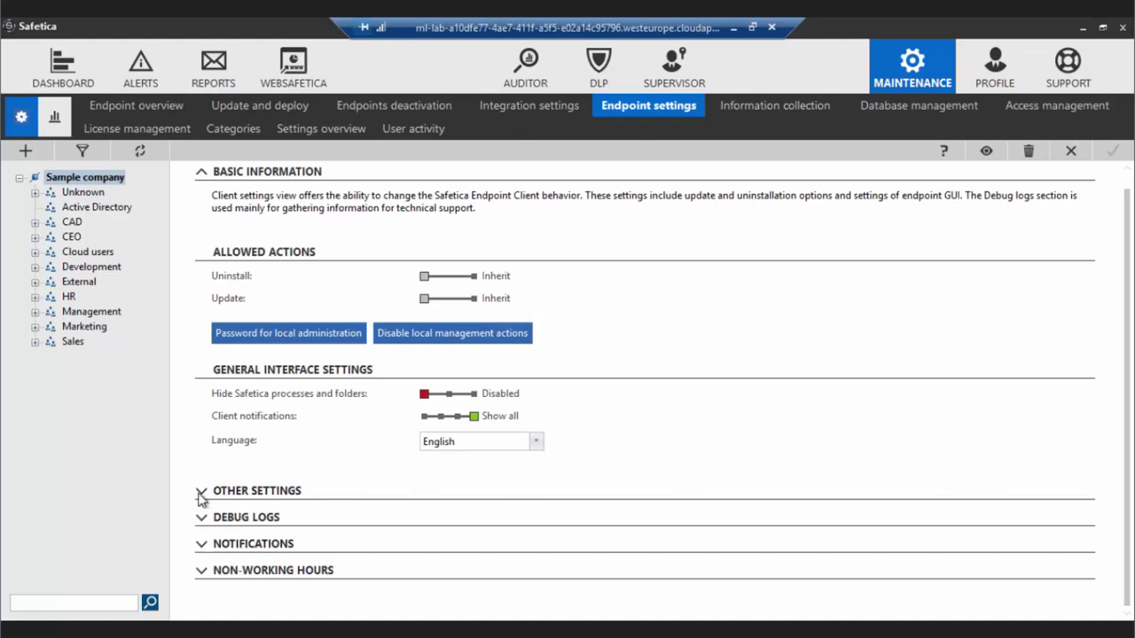
pyautogui.click(344, 497)
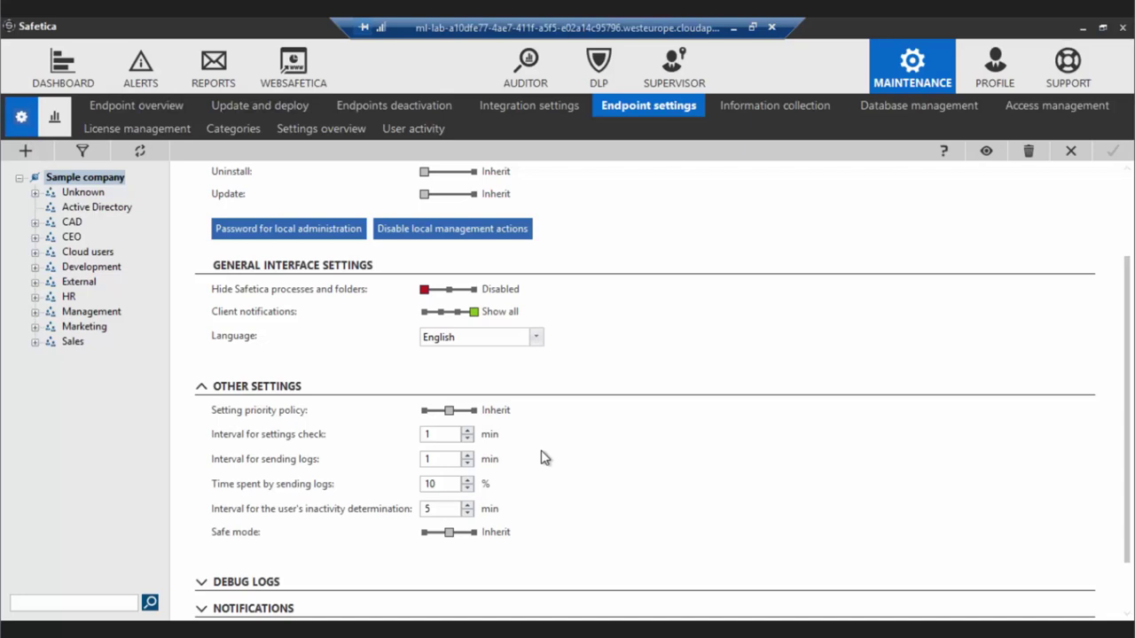
# - Set non-working hours to no productivity-based monitoring and blocking, then minimize the console window
pyautogui.scroll(-1, 602, 450)
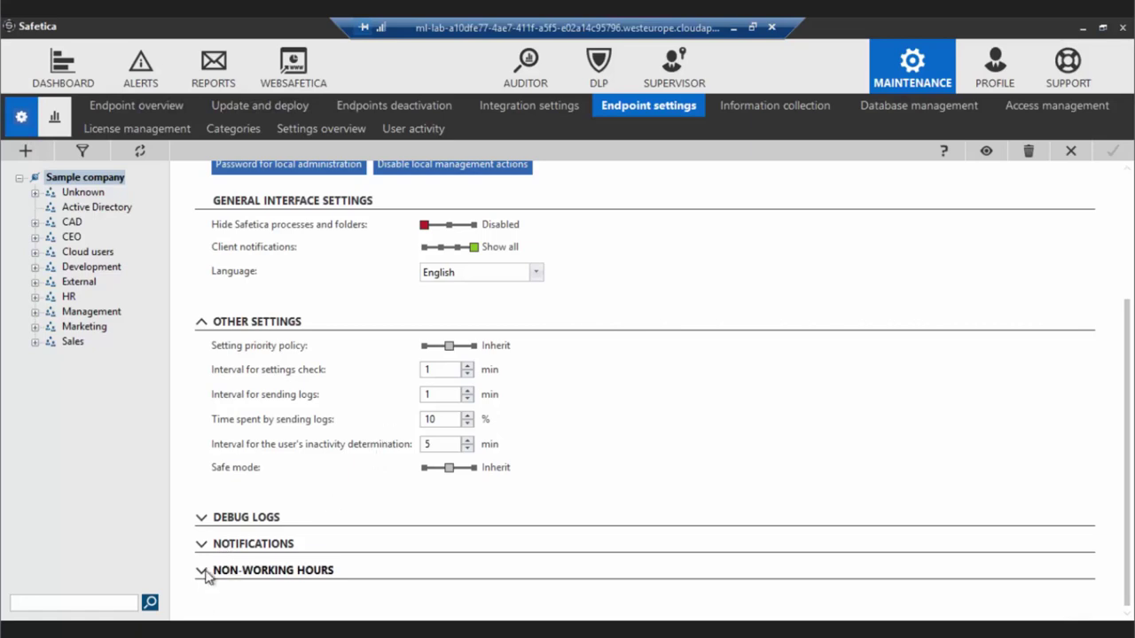
pyautogui.click(256, 571)
pyautogui.scroll(-1, 723, 534)
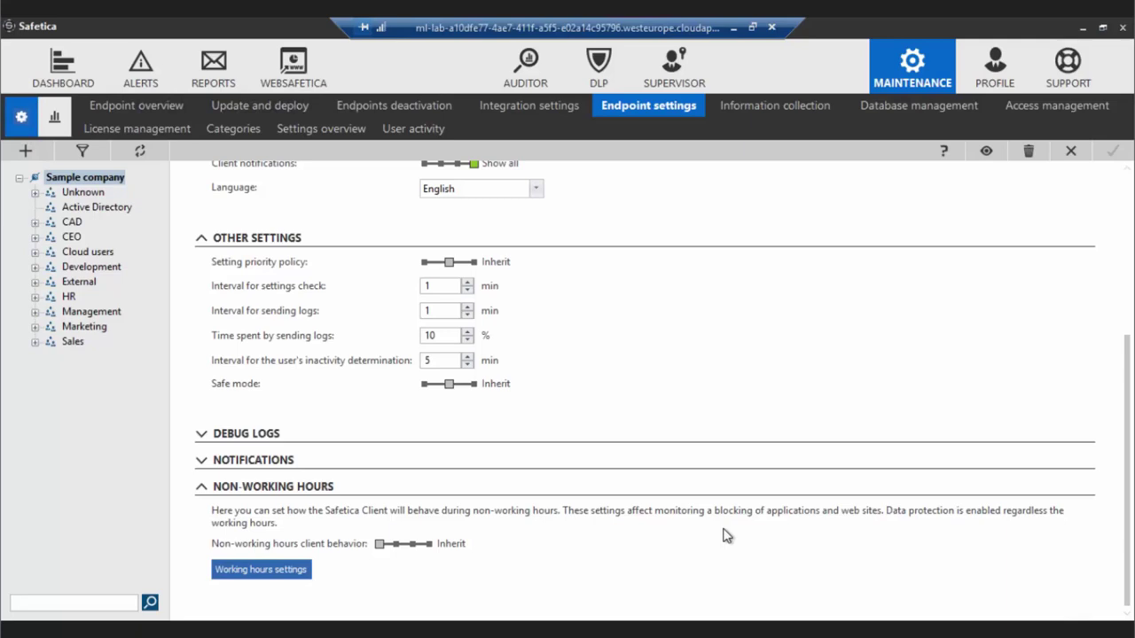
pyautogui.click(396, 545)
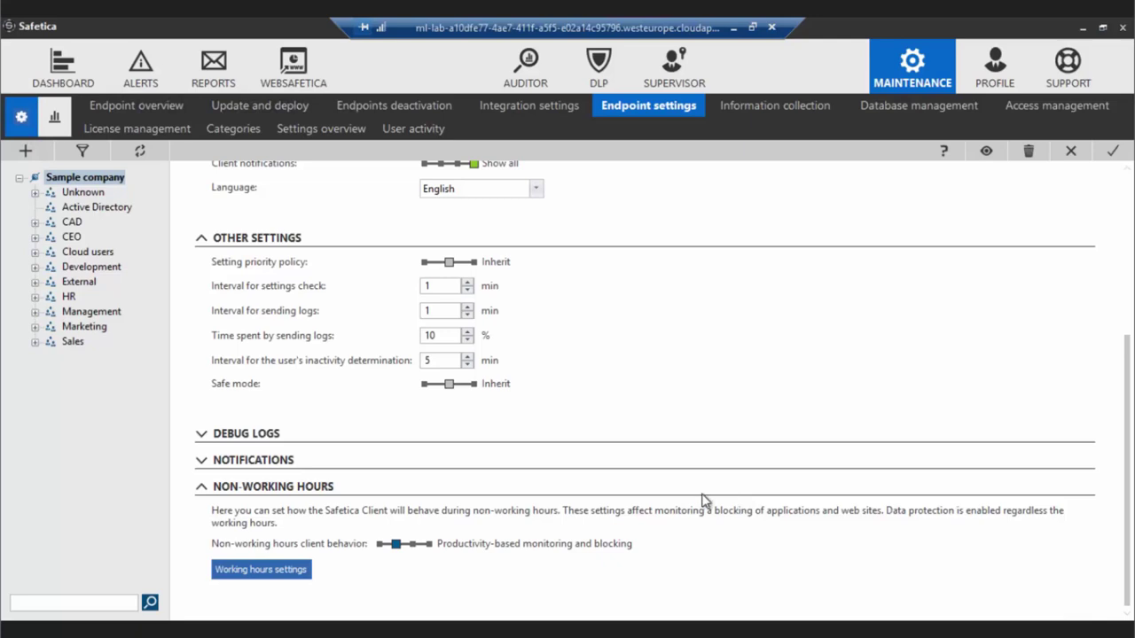
pyautogui.click(413, 546)
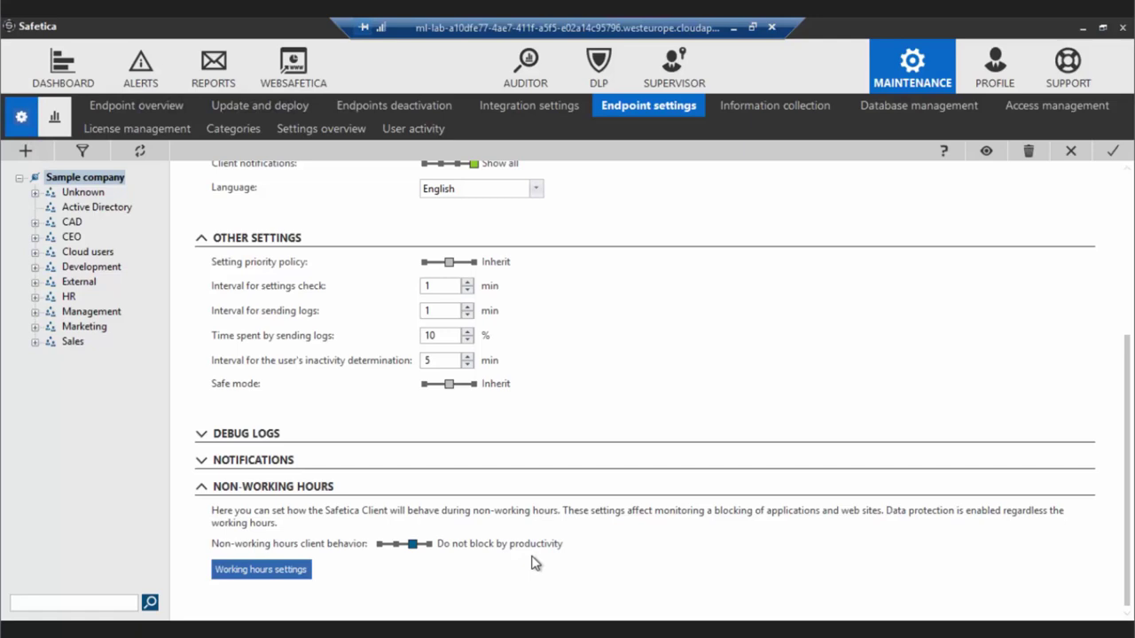
pyautogui.click(429, 544)
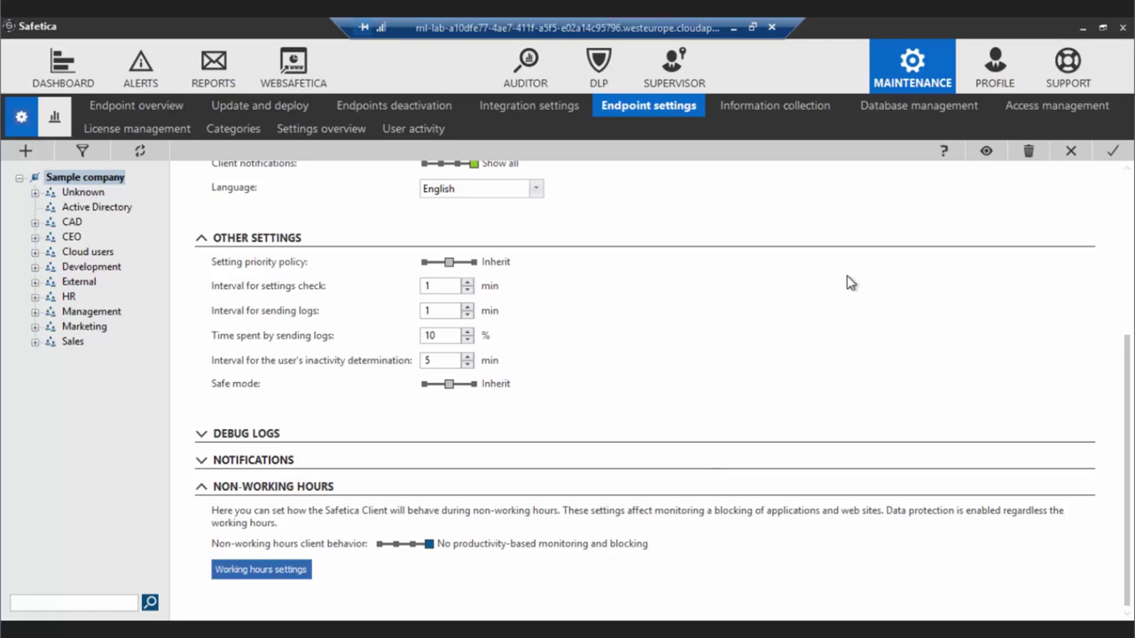
pyautogui.click(734, 29)
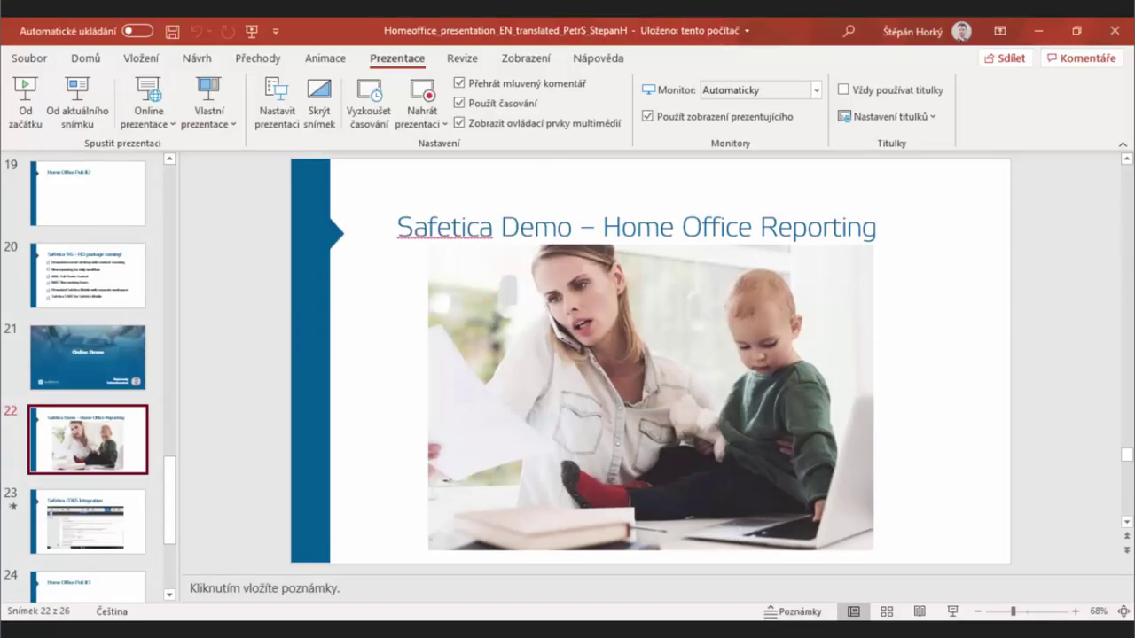
# - Restore the VLC media player window playing the recorded Safetica console demo
pyautogui.moveTo(749, 630)
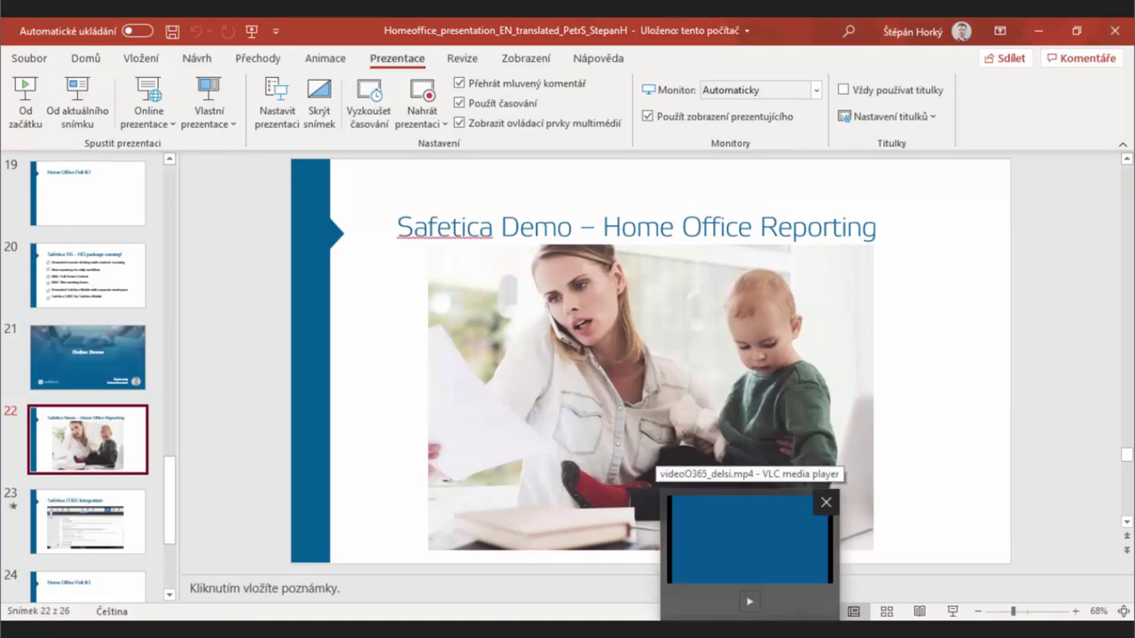
pyautogui.click(749, 539)
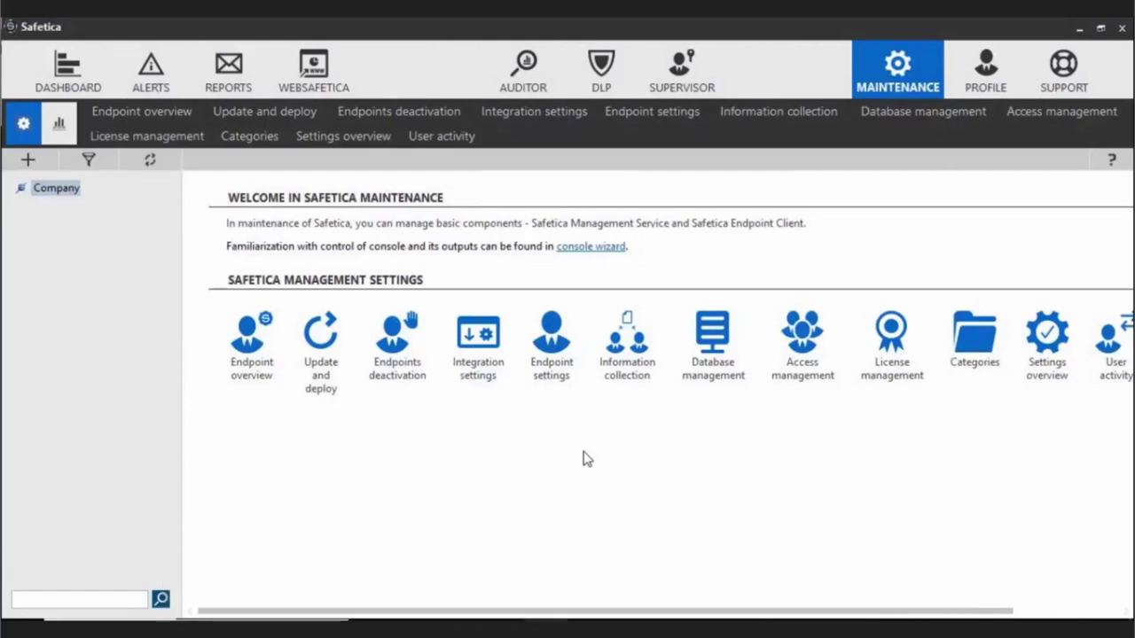
# - In Office 365 integration settings, switch 'Audit and log Office 365 e-mail' to Yes and save
pyautogui.click(519, 111)
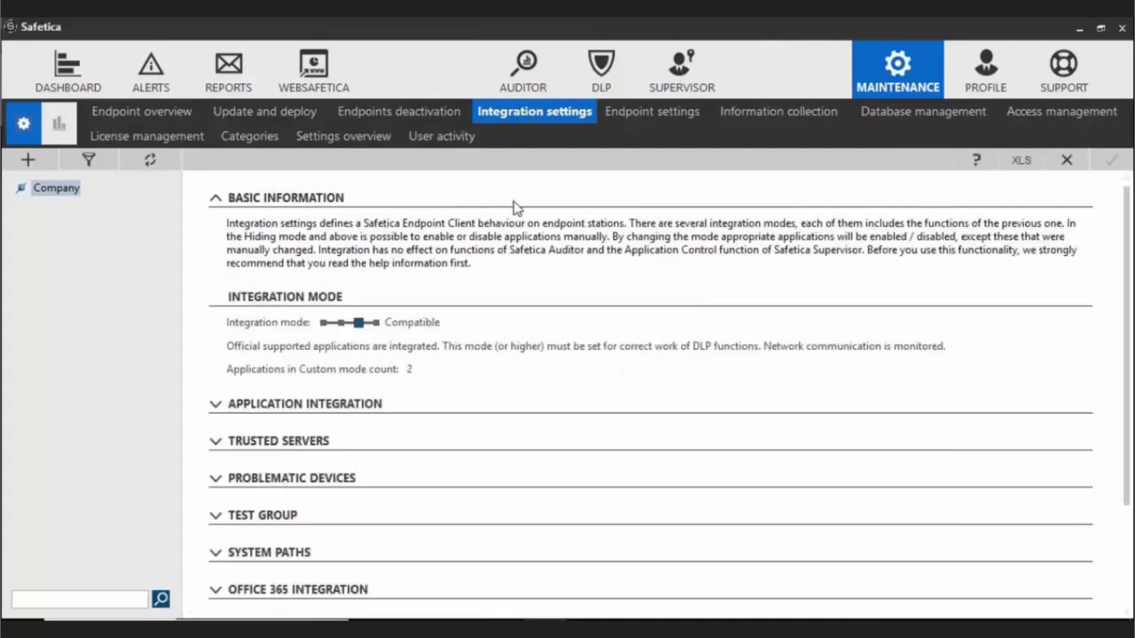
pyautogui.scroll(-1, 431, 435)
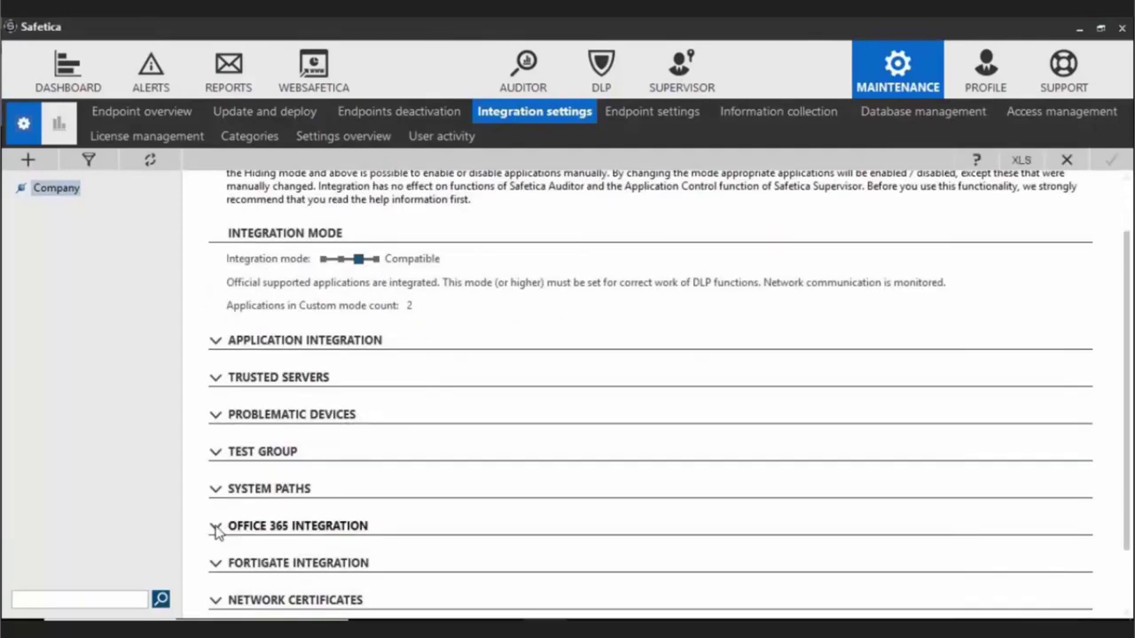
pyautogui.click(215, 527)
pyautogui.scroll(-3, 499, 517)
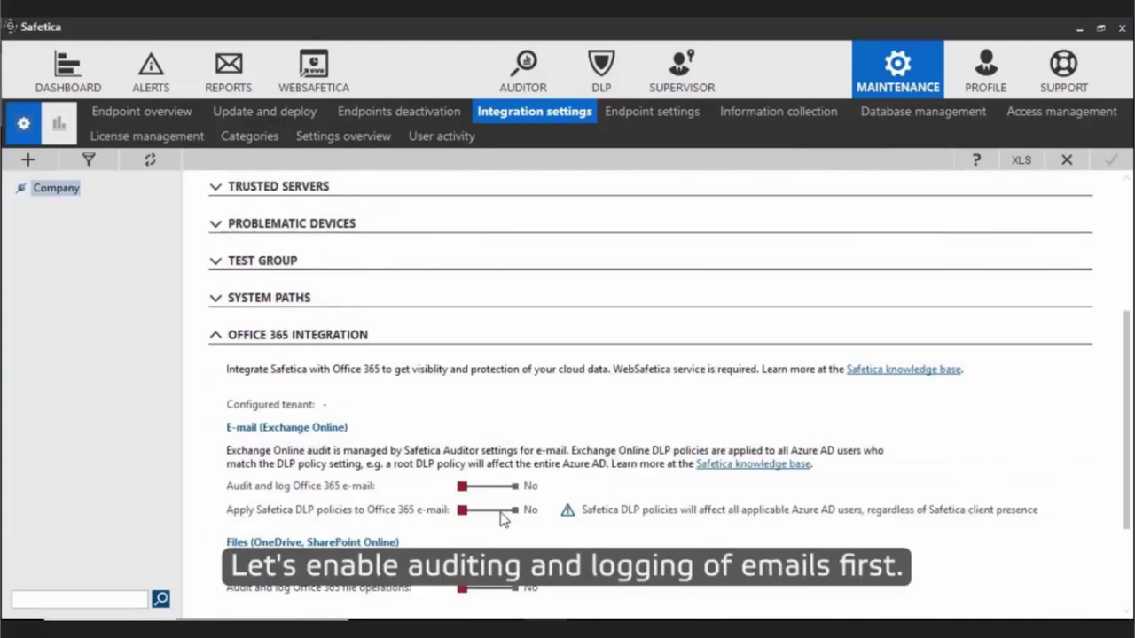
pyautogui.scroll(-2, 502, 518)
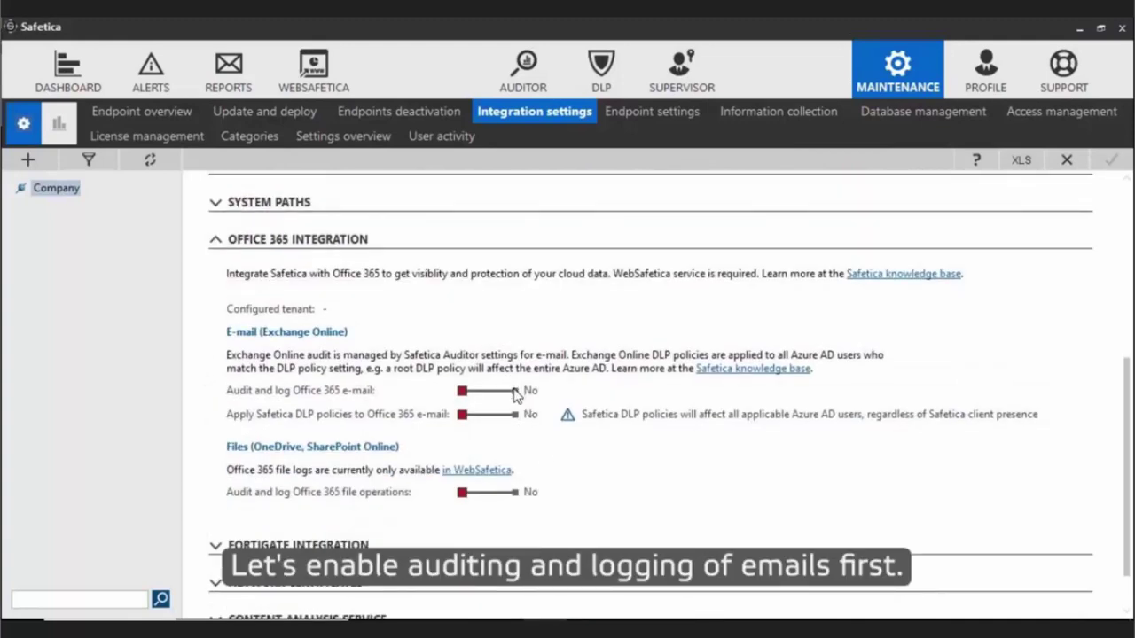
pyautogui.click(514, 391)
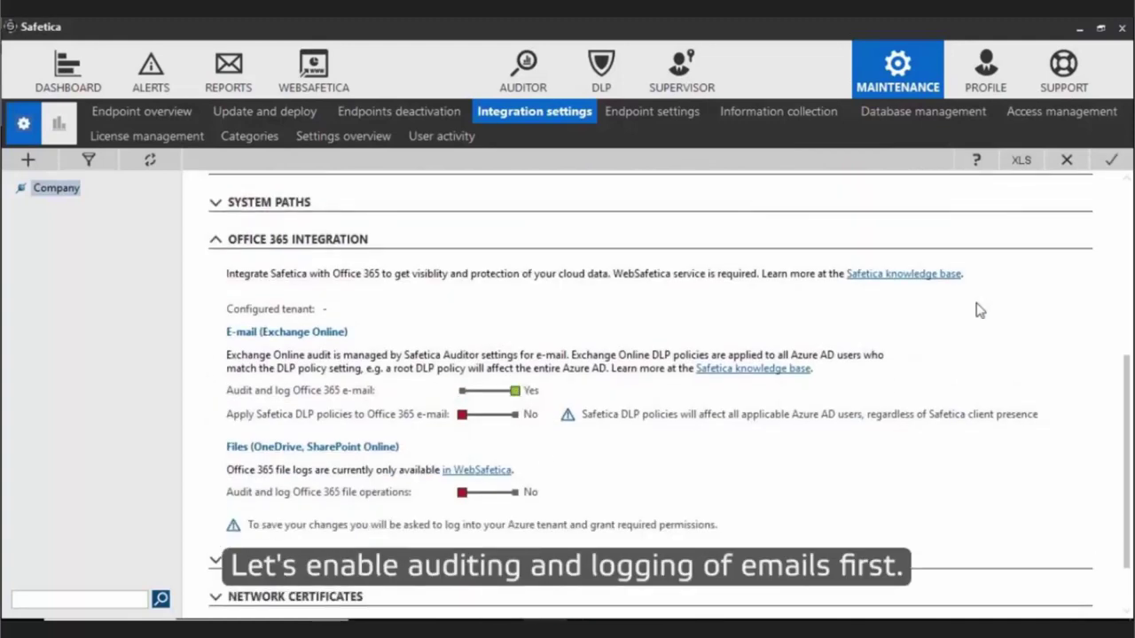
pyautogui.click(1111, 161)
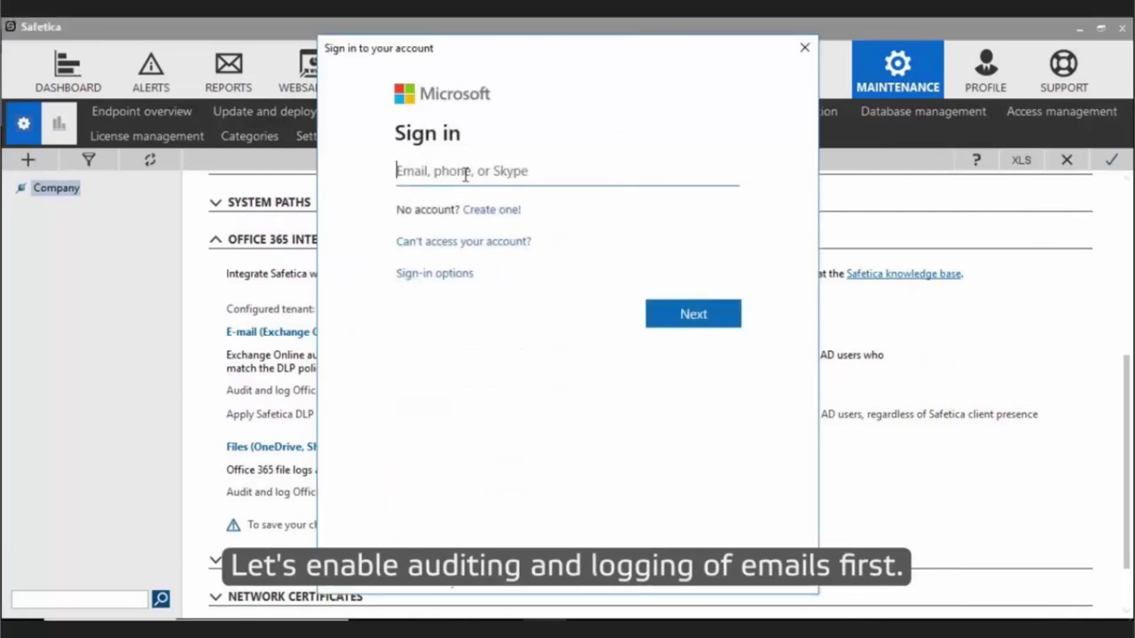
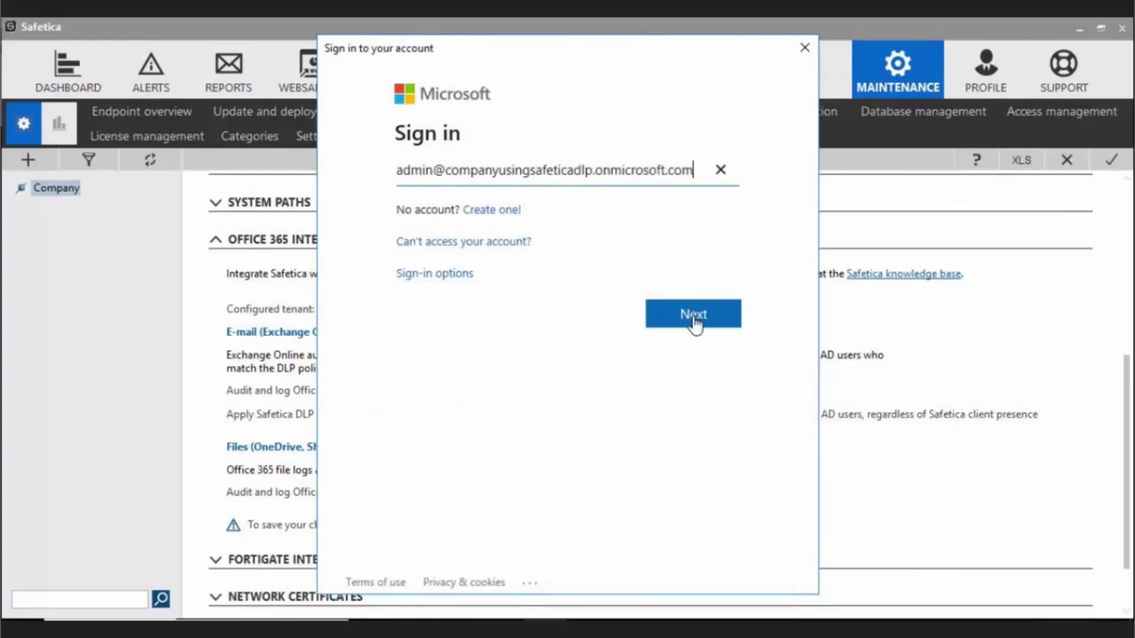
# - Sign in as the tenant admin account with its password and the texted verification code
pyautogui.click(695, 320)
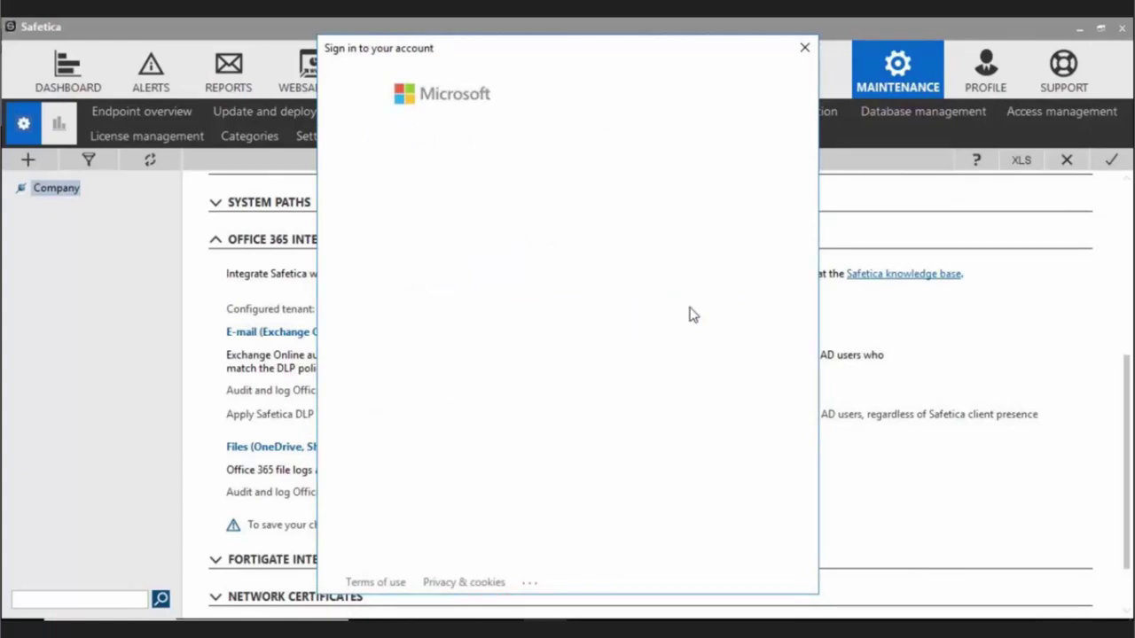
pyautogui.write('•••••')
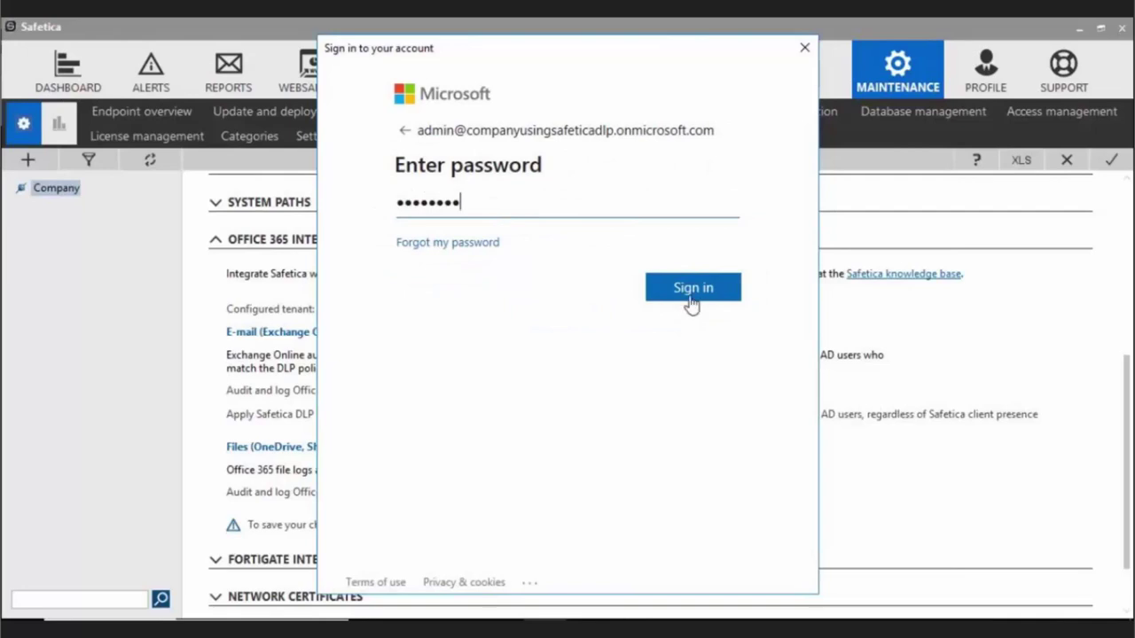
pyautogui.click(694, 293)
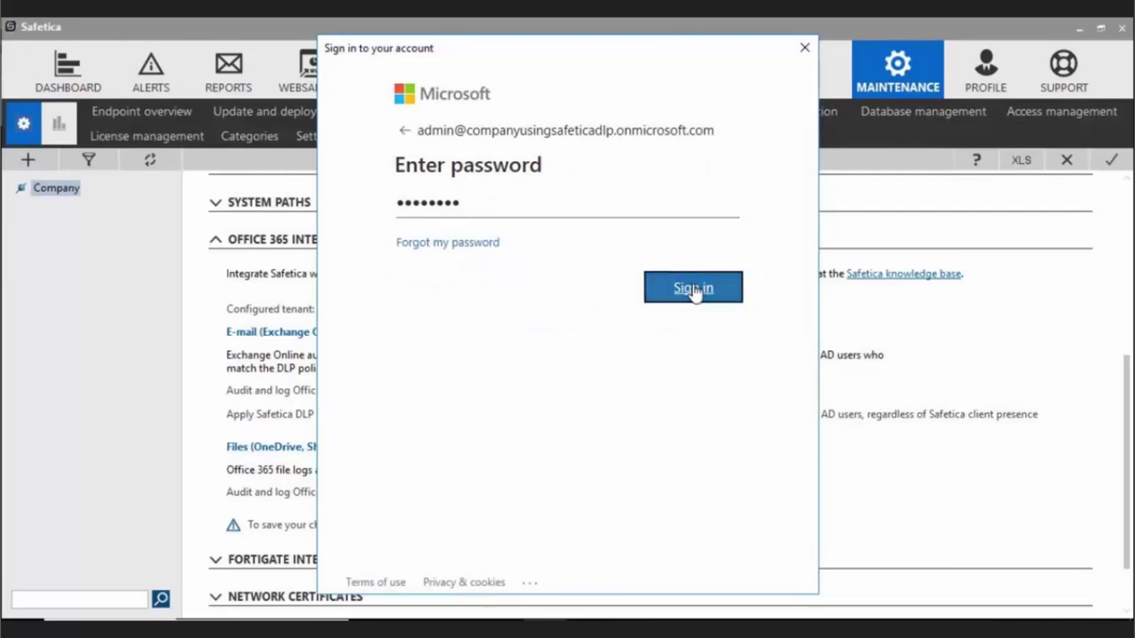
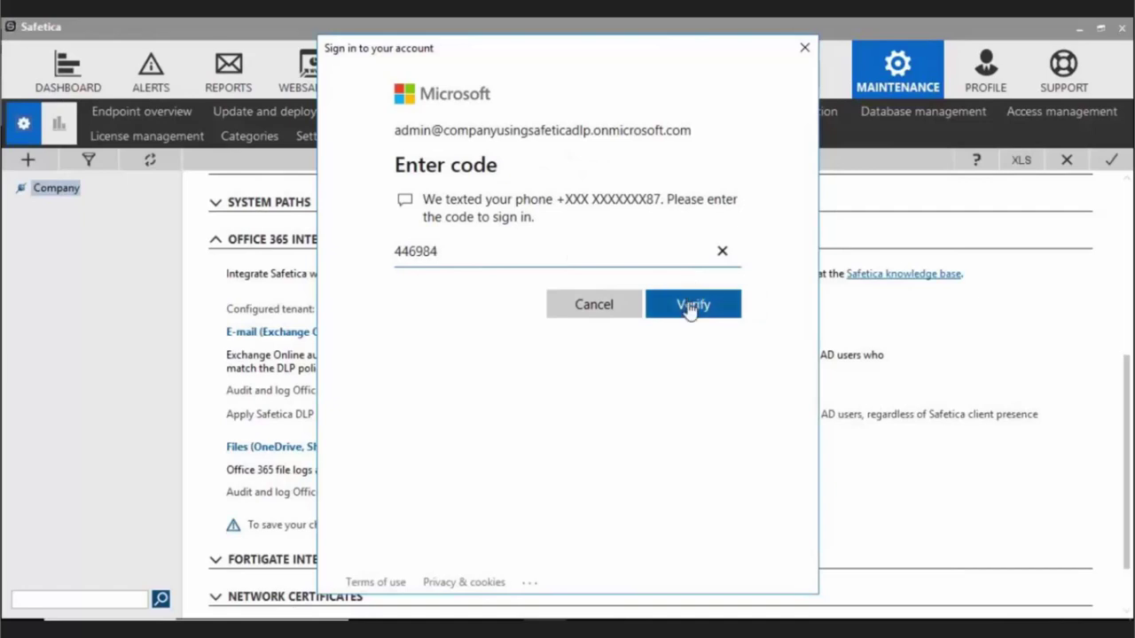
pyautogui.click(691, 305)
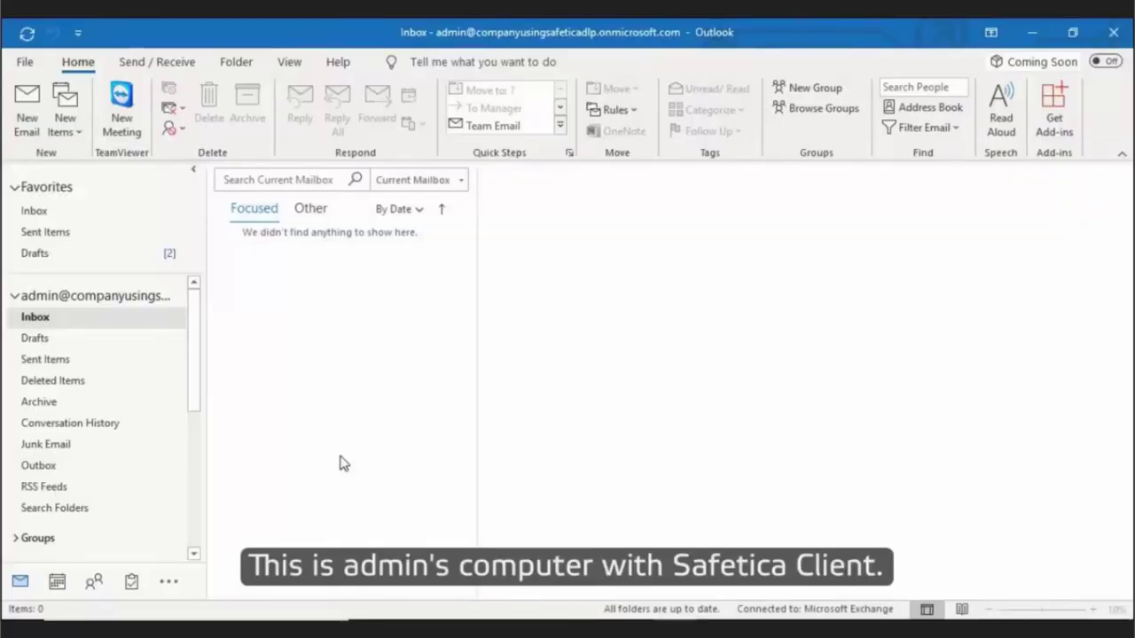
# - Send 'Testing email' with body 'This is a testing email.' to the external Gmail contact
pyautogui.click(26, 108)
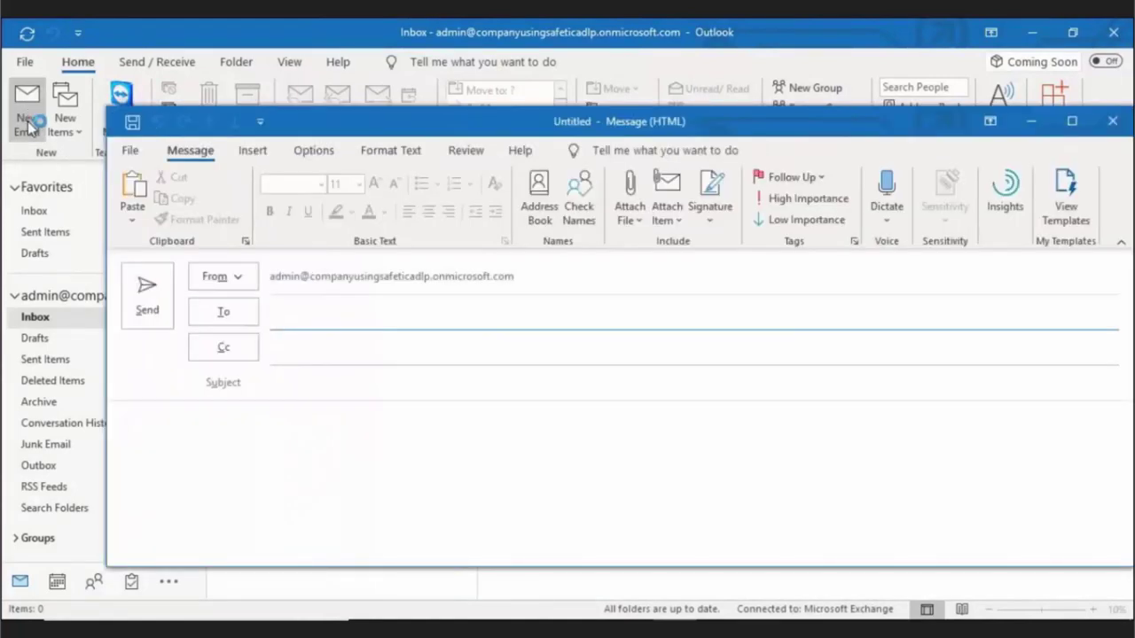
pyautogui.click(294, 317)
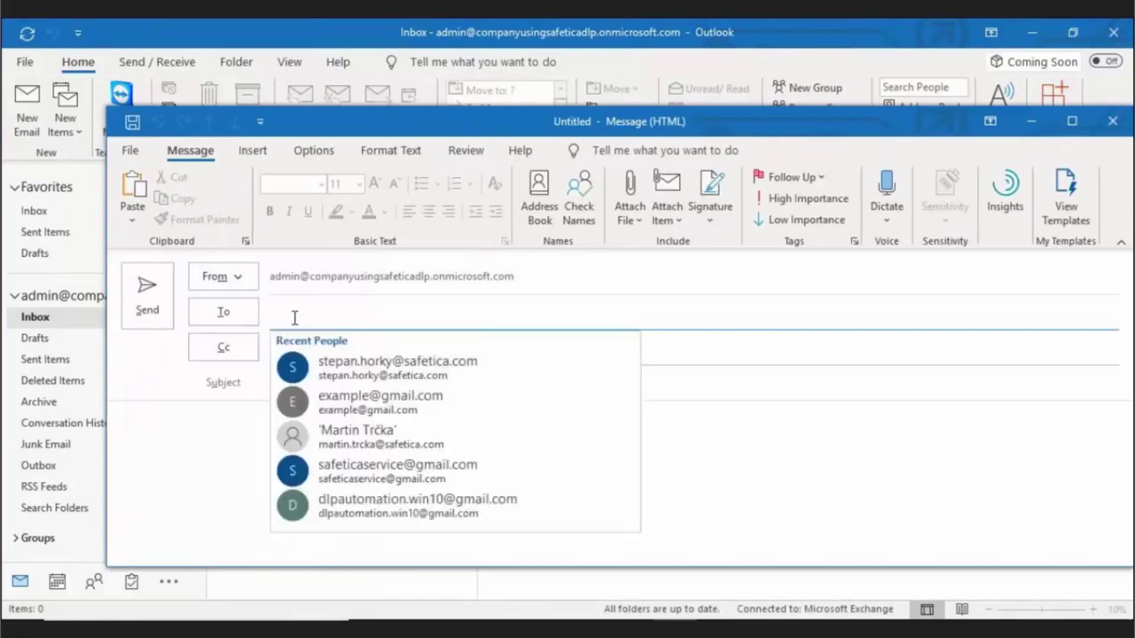
pyautogui.write('exam')
pyautogui.click(346, 384)
pyautogui.write('Testing email')
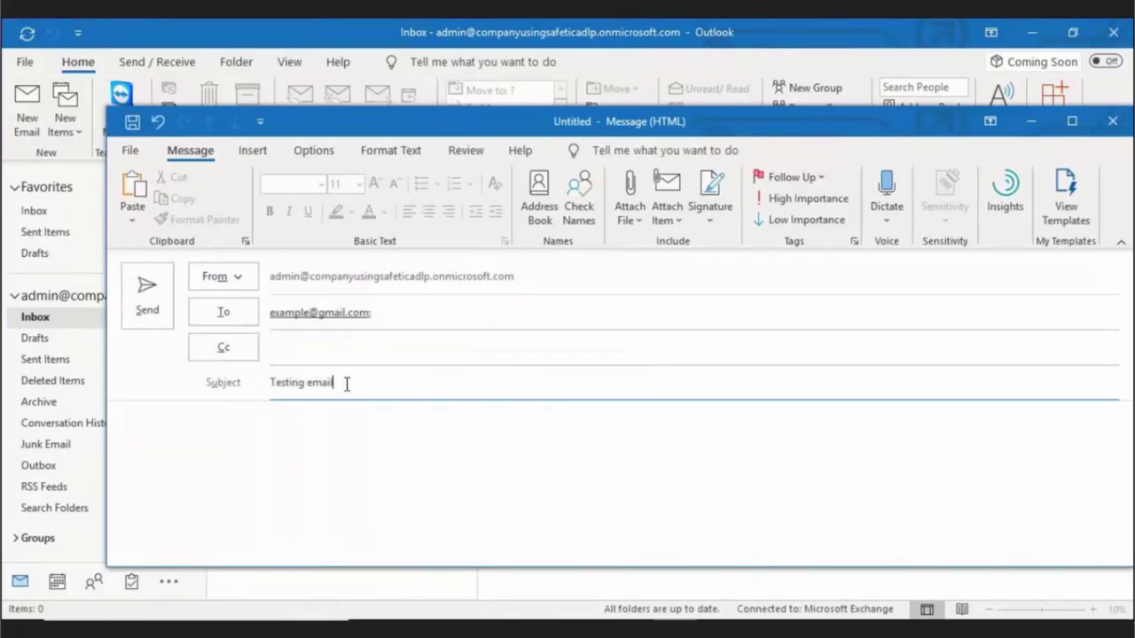
pyautogui.press('Tab')
pyautogui.write('This is a')
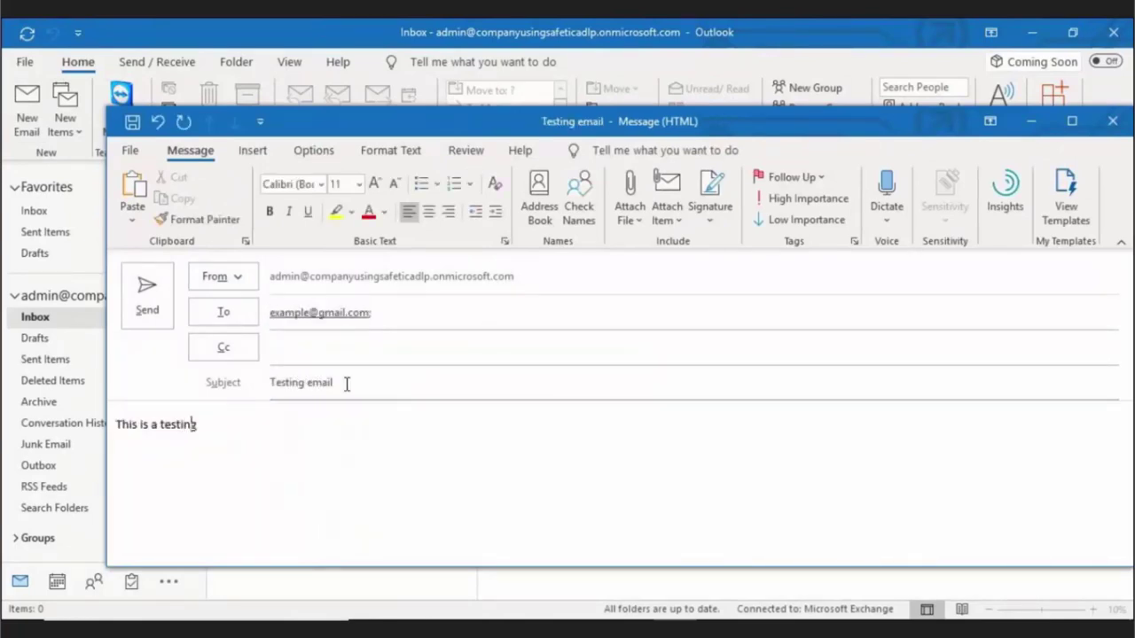
pyautogui.click(143, 285)
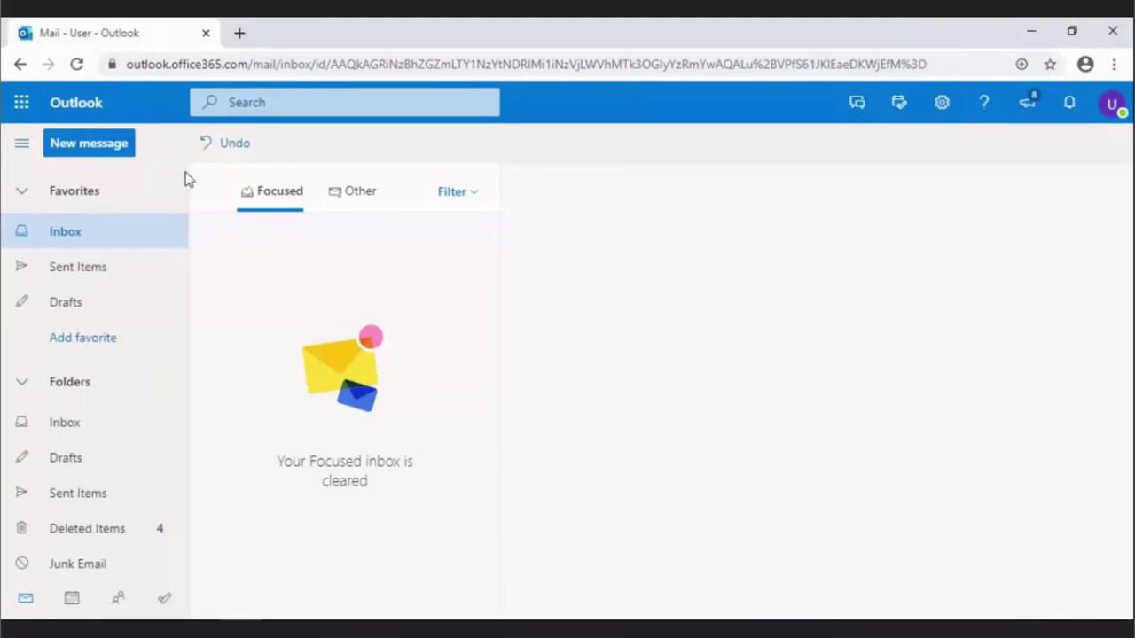
# - Send 'Testing email sent from Outlook on the web', with a matching test body, to the outside contact
pyautogui.click(99, 144)
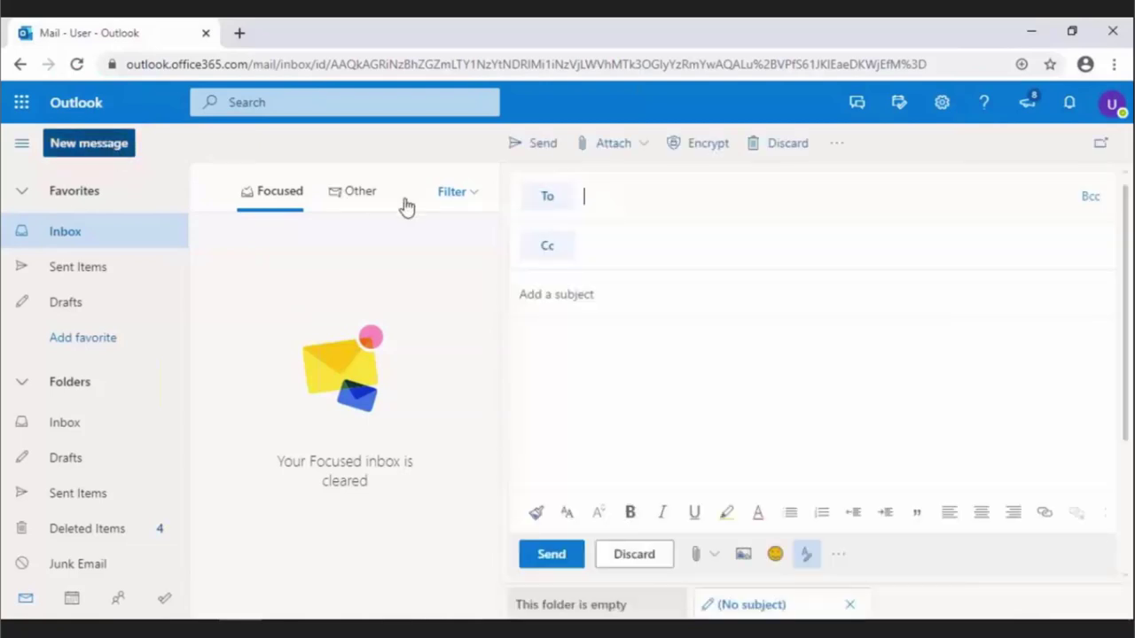
pyautogui.click(626, 208)
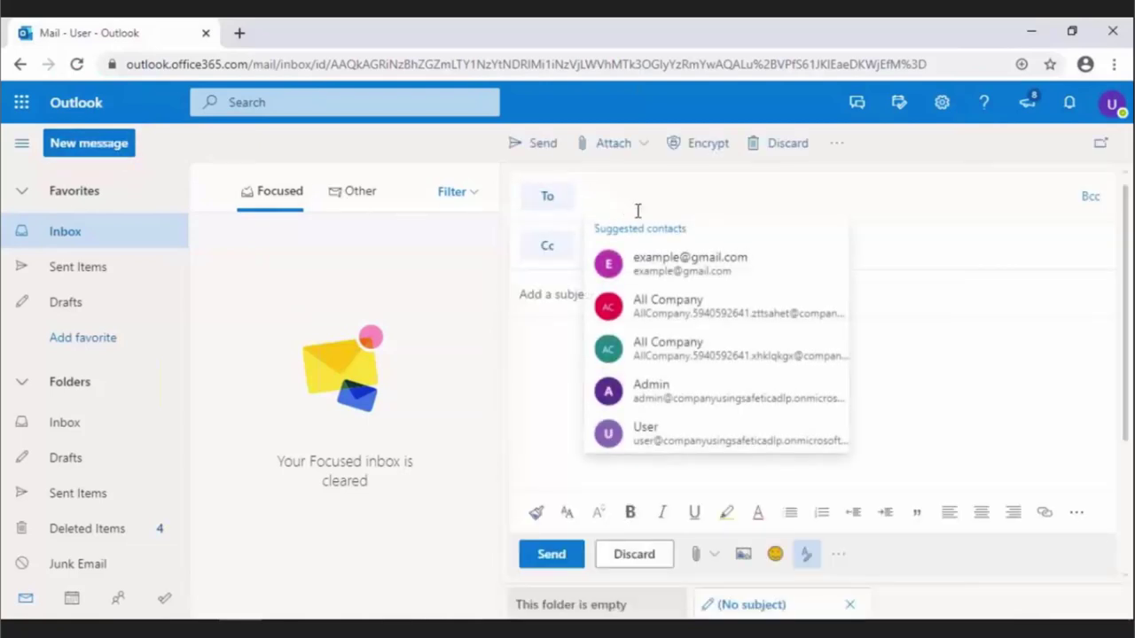
pyautogui.write('exampl')
pyautogui.click(705, 235)
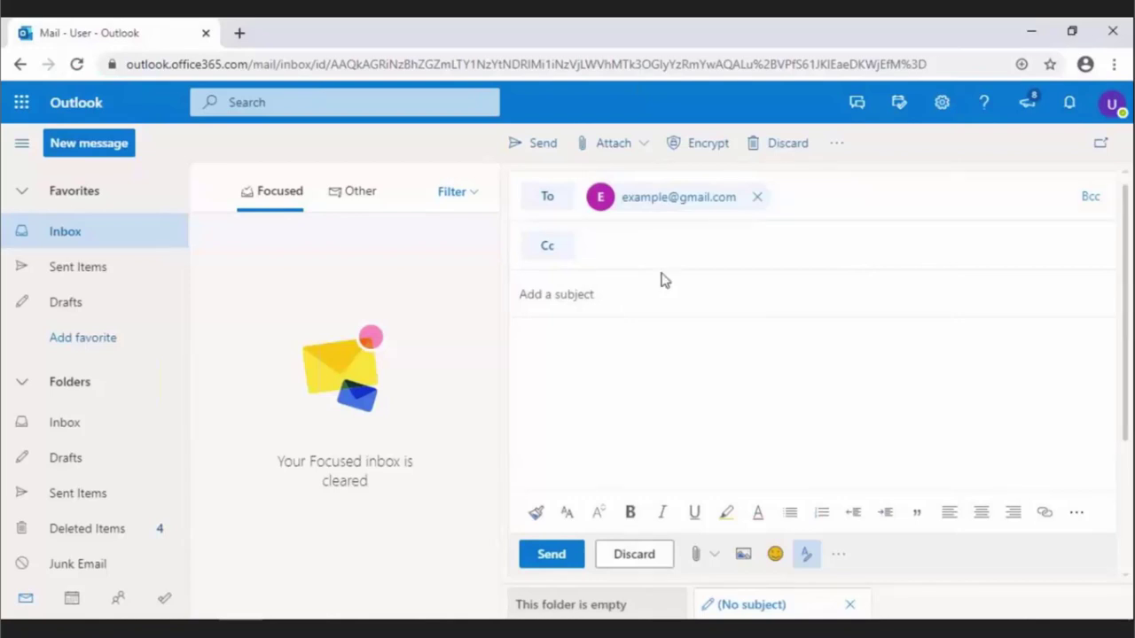
pyautogui.click(636, 294)
pyautogui.write('Testing email s')
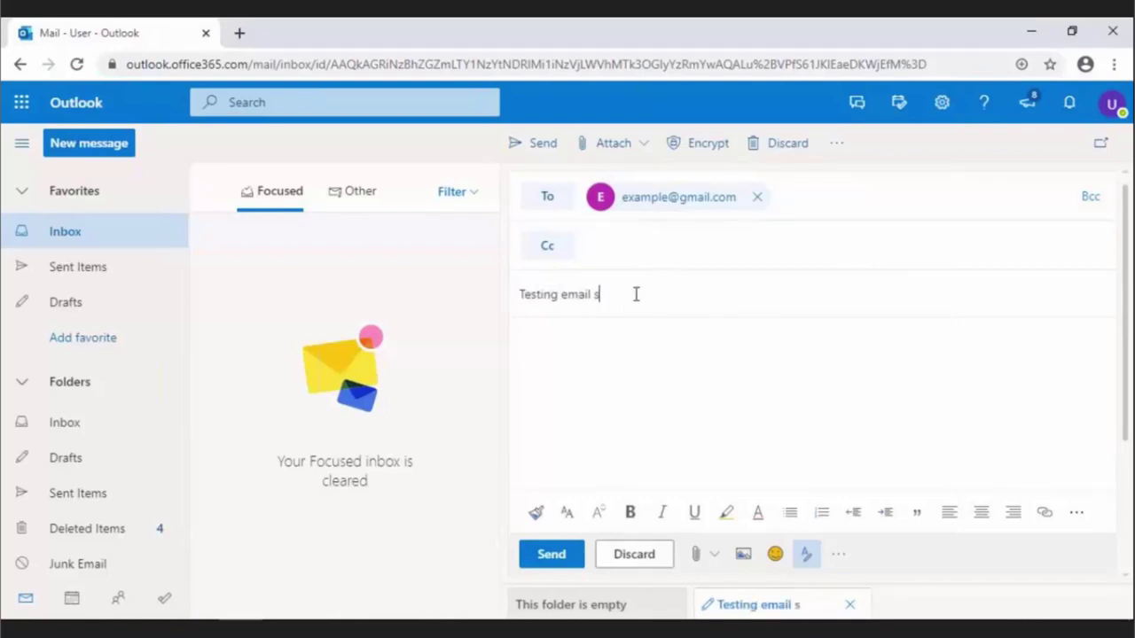
pyautogui.write('ent from Outlook on the web')
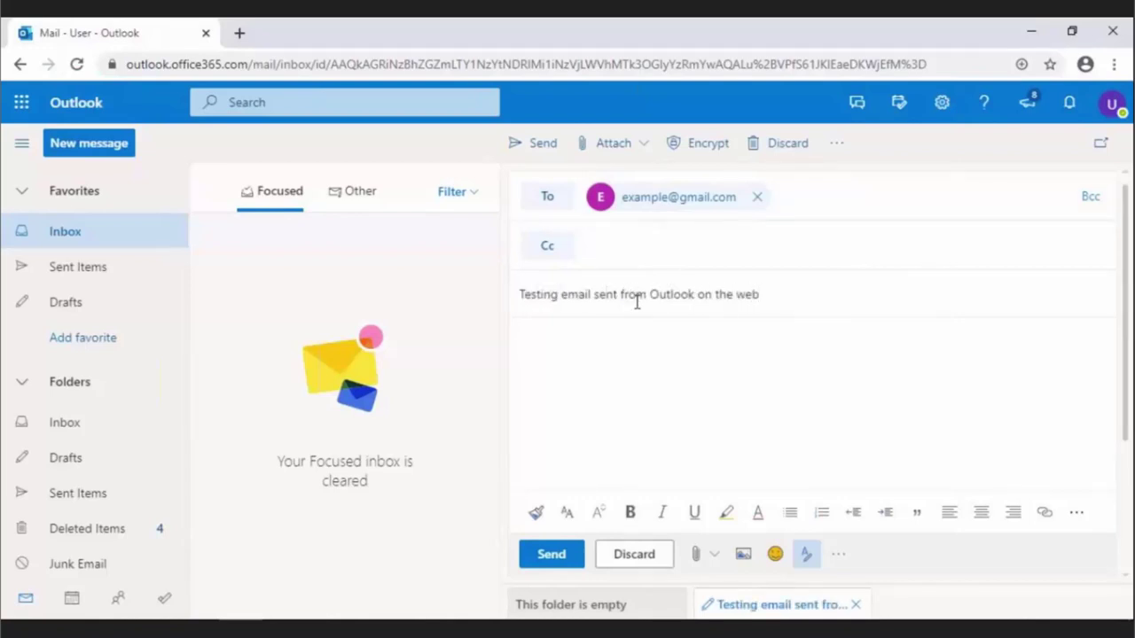
pyautogui.write('This is a testing email sent from Outlook')
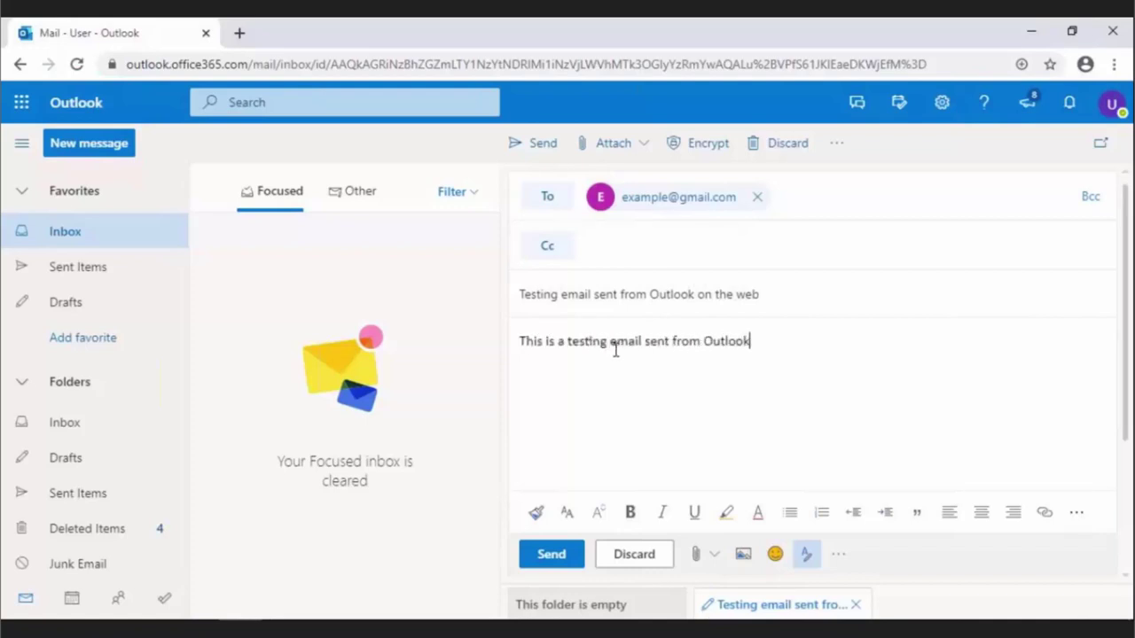
pyautogui.write(' on the web.')
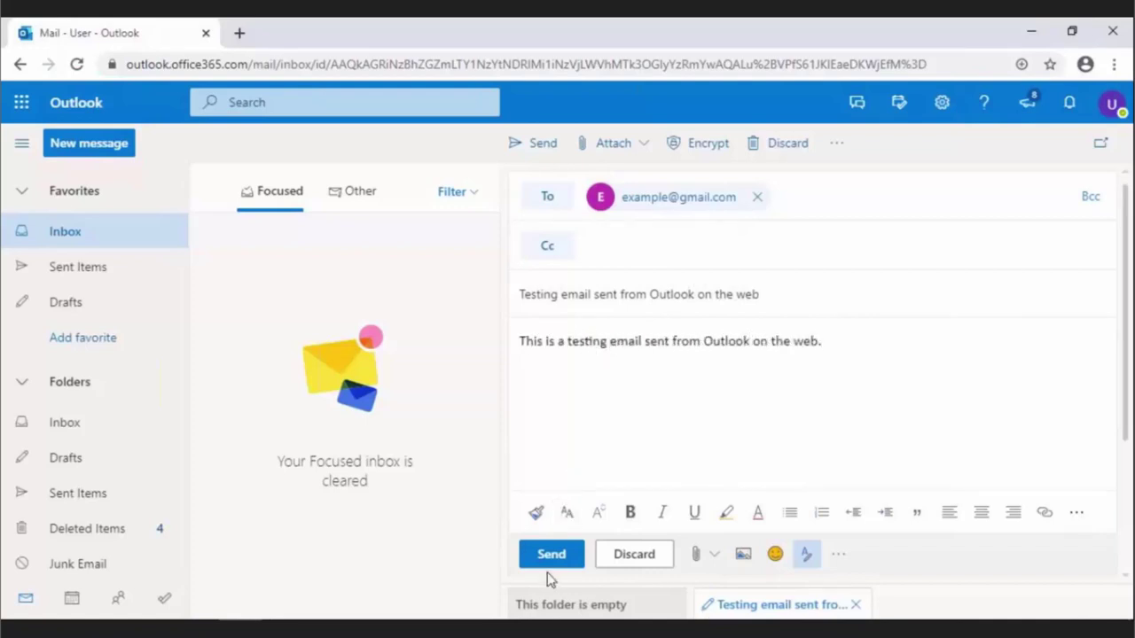
pyautogui.click(547, 557)
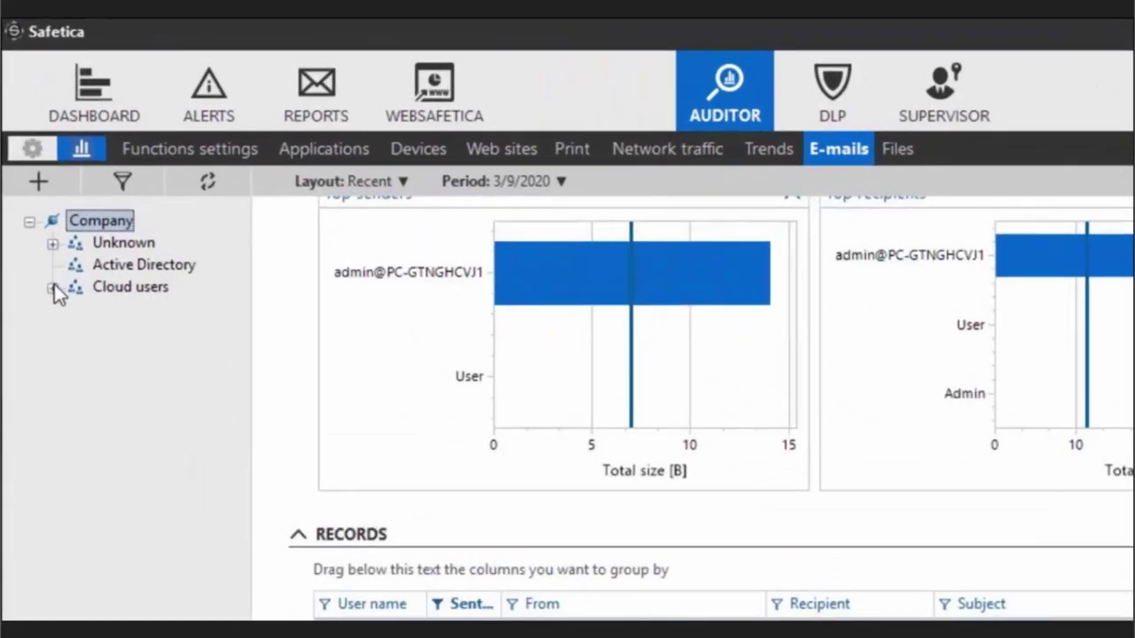
# - Set 'Apply Safetica DLP policies to Office 365 e-mail' to Yes in the integration settings
pyautogui.click(51, 287)
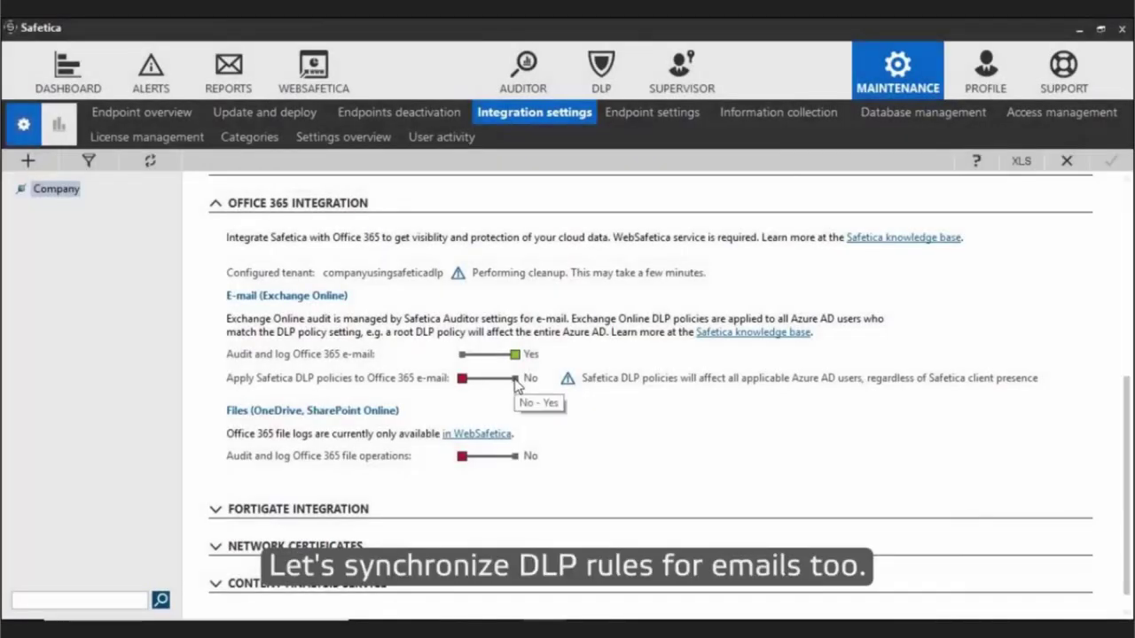
pyautogui.click(515, 381)
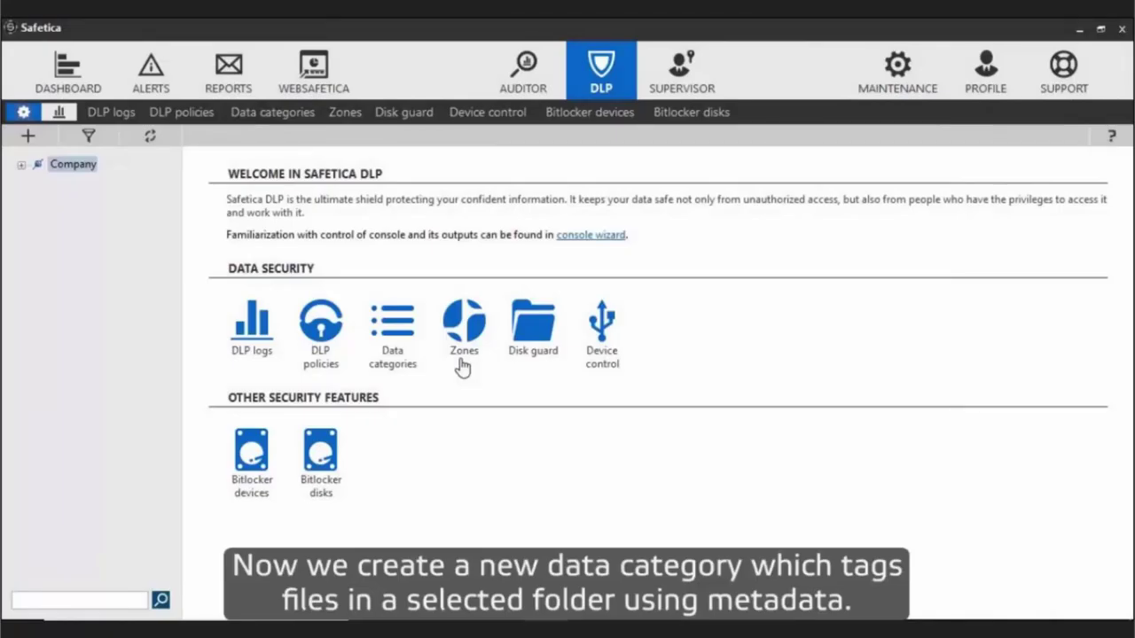
# - Create and save context-rules category 'Sensitive data' ('Data category for sensitive data') with persistent metadata enabled
pyautogui.click(278, 116)
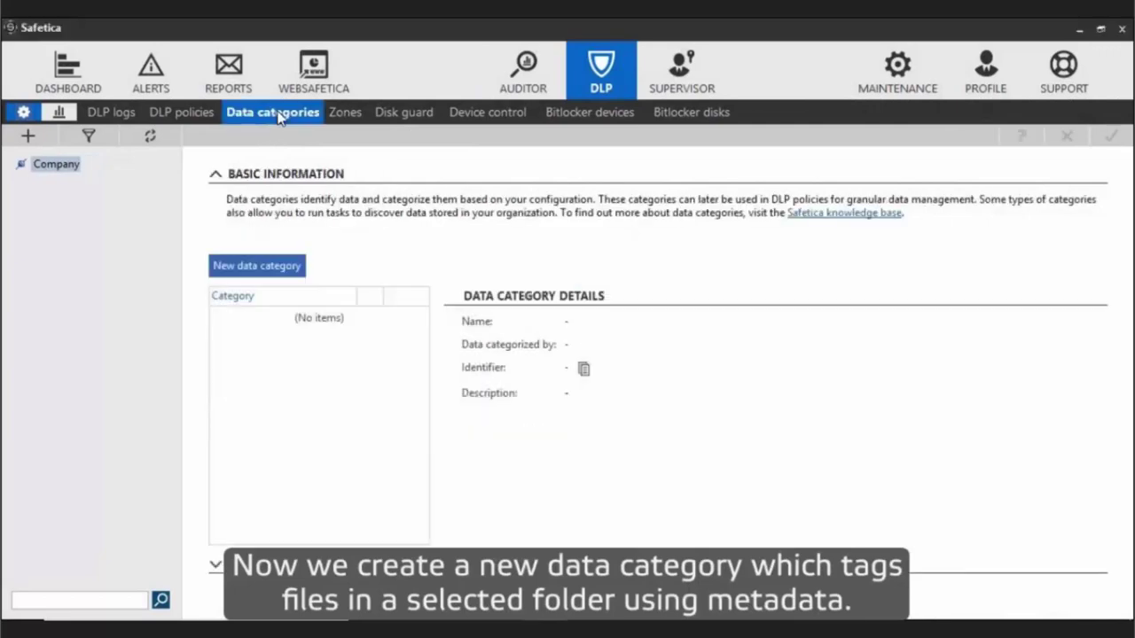
pyautogui.click(298, 266)
pyautogui.click(550, 232)
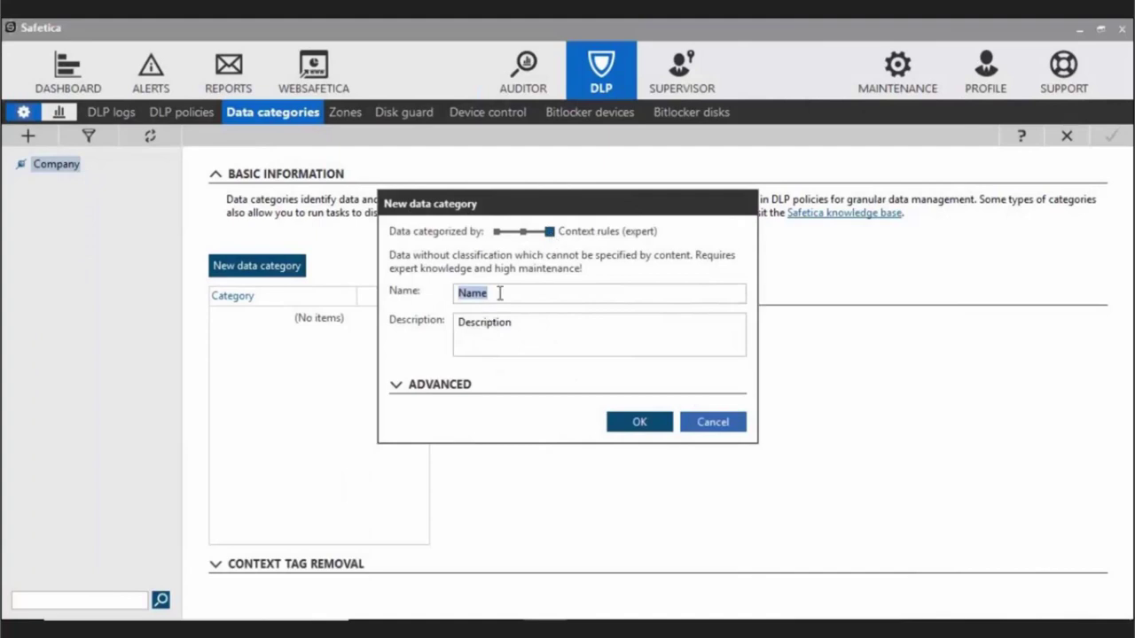
pyautogui.write('Sensitive d')
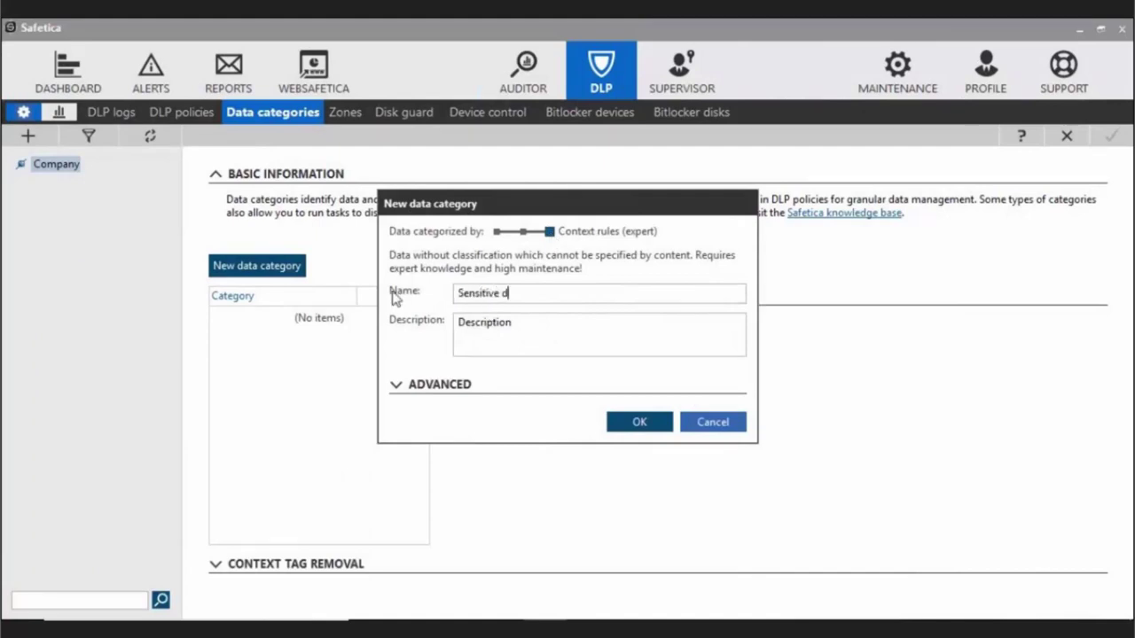
pyautogui.write('ata')
pyautogui.press('Tab')
pyautogui.write('Data ca')
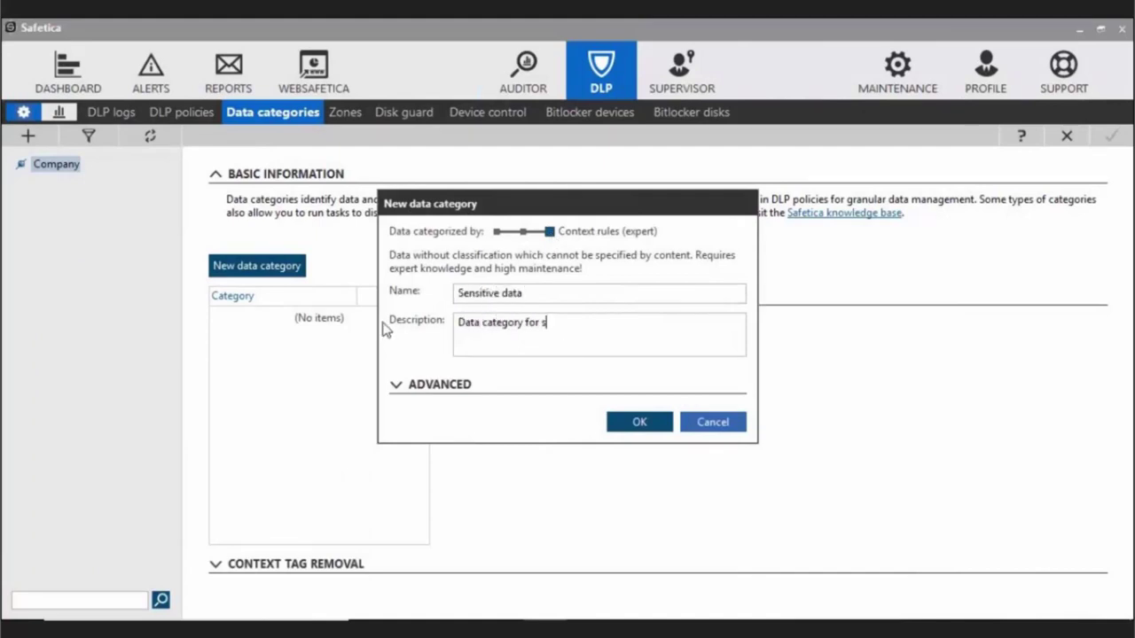
pyautogui.write('tegory for sensitive data')
pyautogui.click(397, 384)
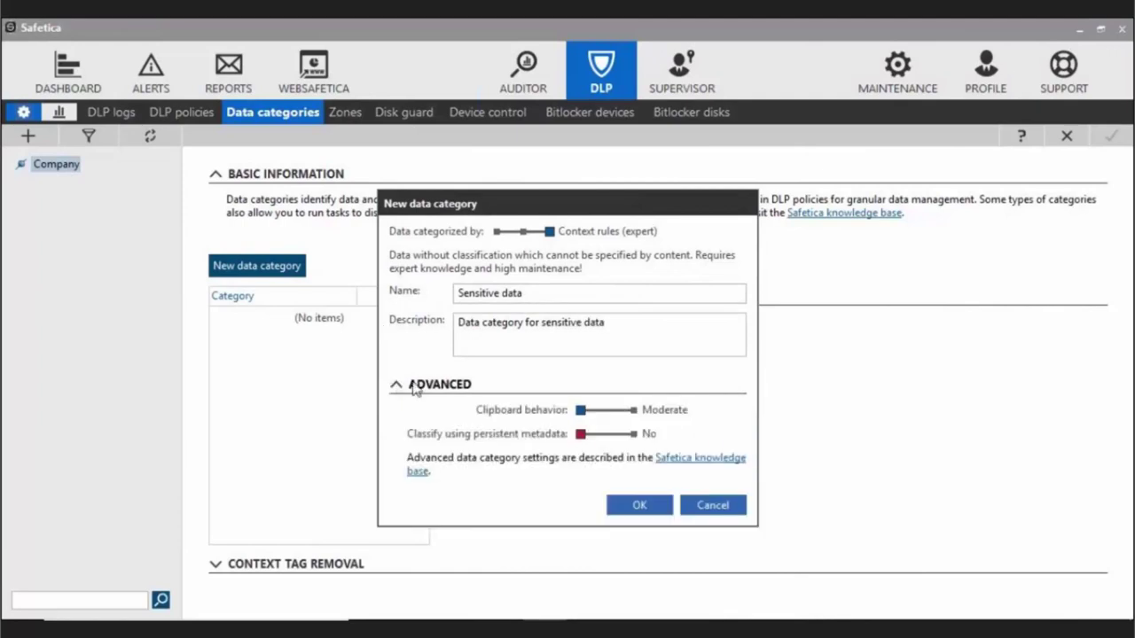
pyautogui.click(634, 435)
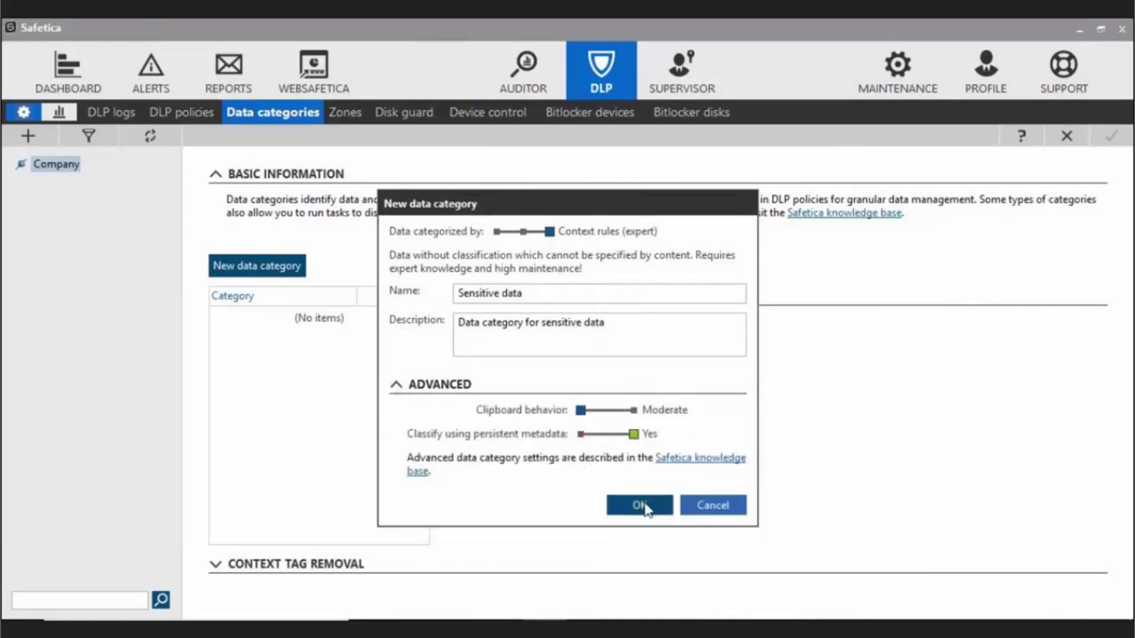
pyautogui.click(644, 507)
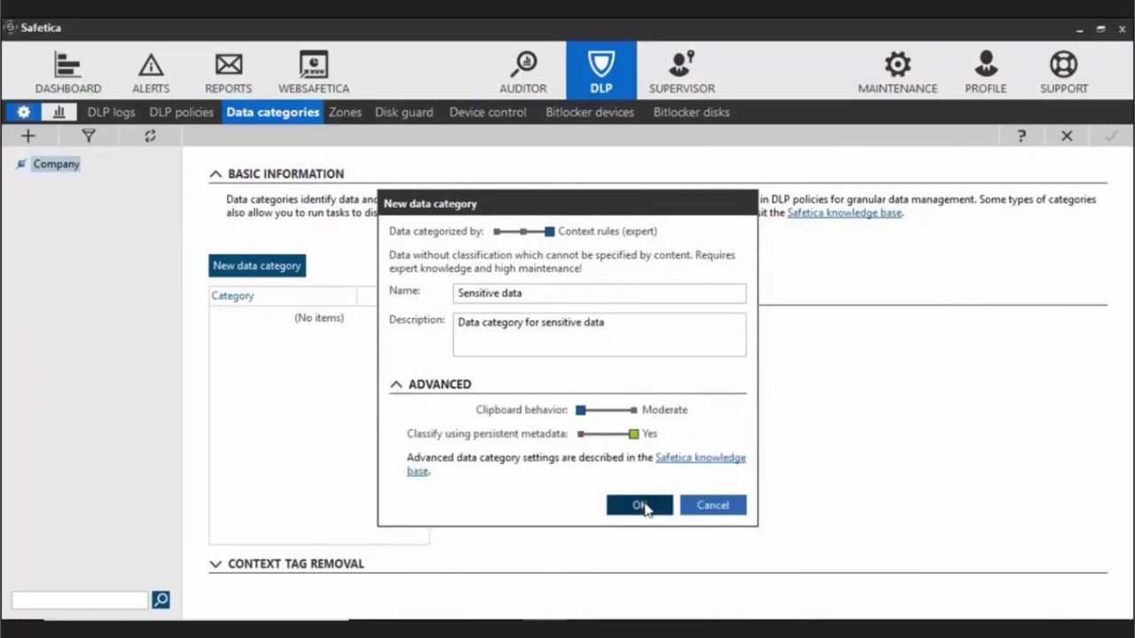
pyautogui.click(1111, 136)
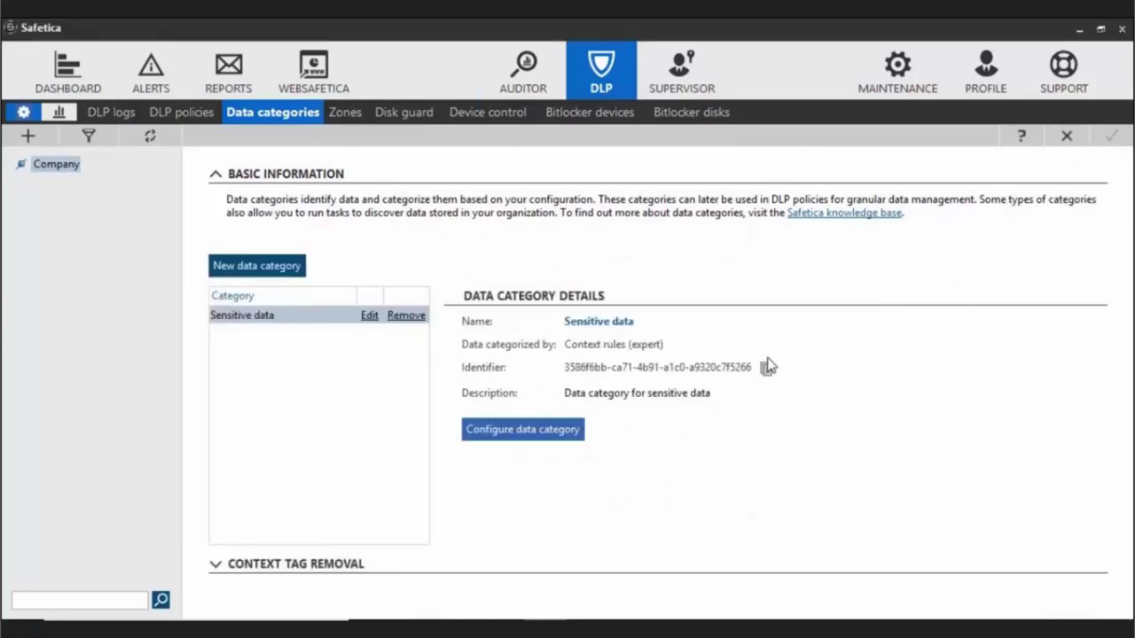
# - Add path rule 'Sensitive data folder' to the category, tagging files in C:\Sensitive data
pyautogui.click(541, 434)
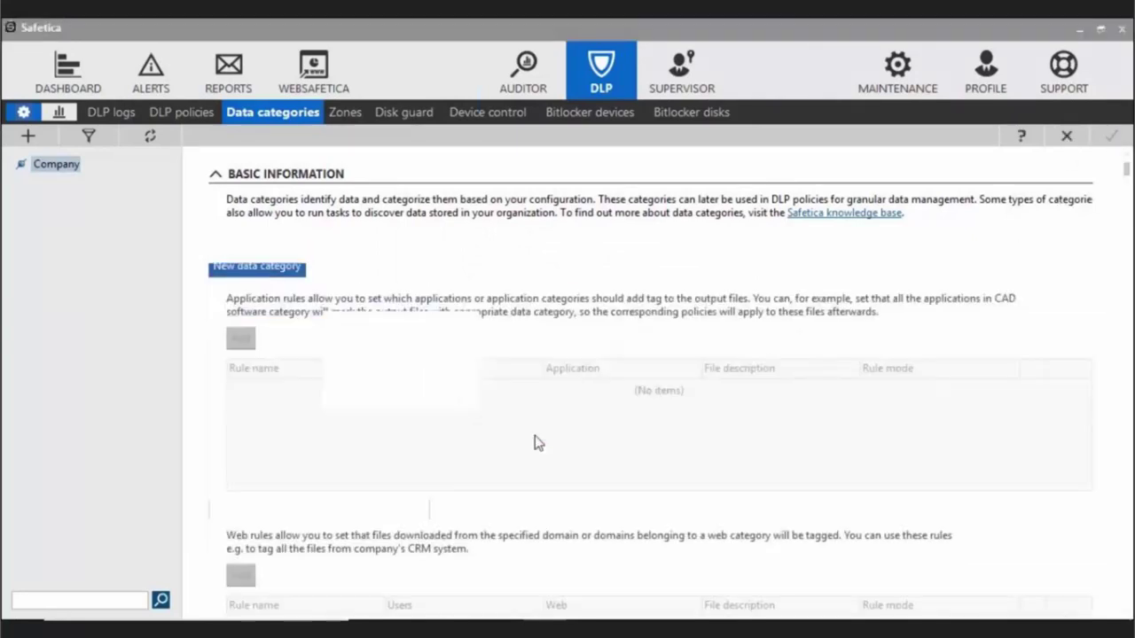
pyautogui.scroll(-8, 560, 453)
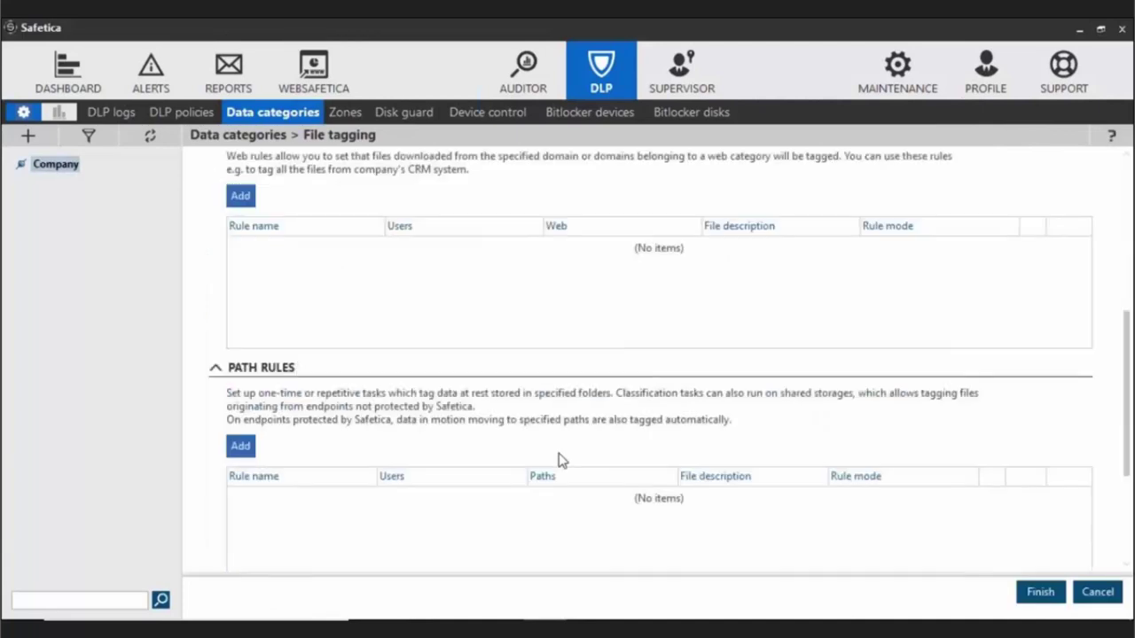
pyautogui.click(241, 245)
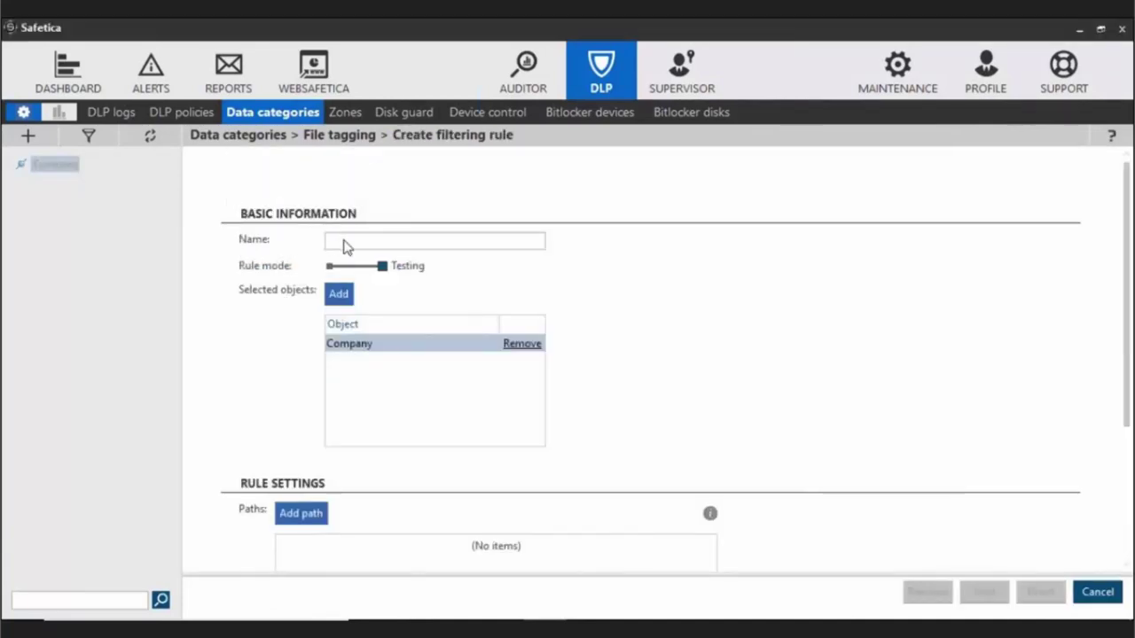
pyautogui.write('Sensitive data')
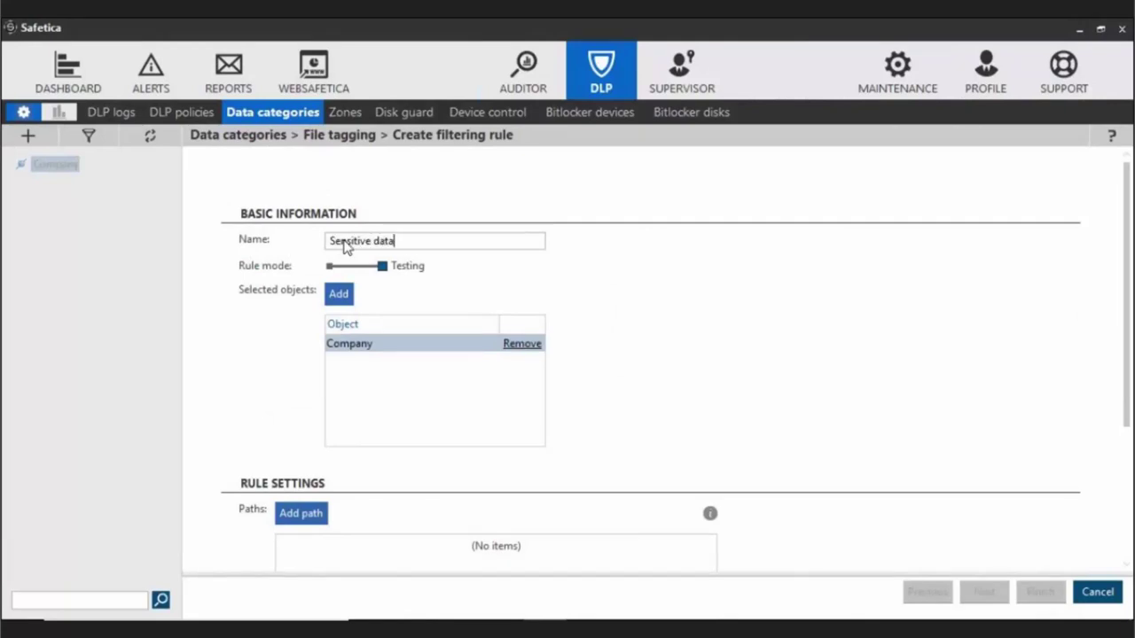
pyautogui.write(' folder')
pyautogui.scroll(-3, 692, 373)
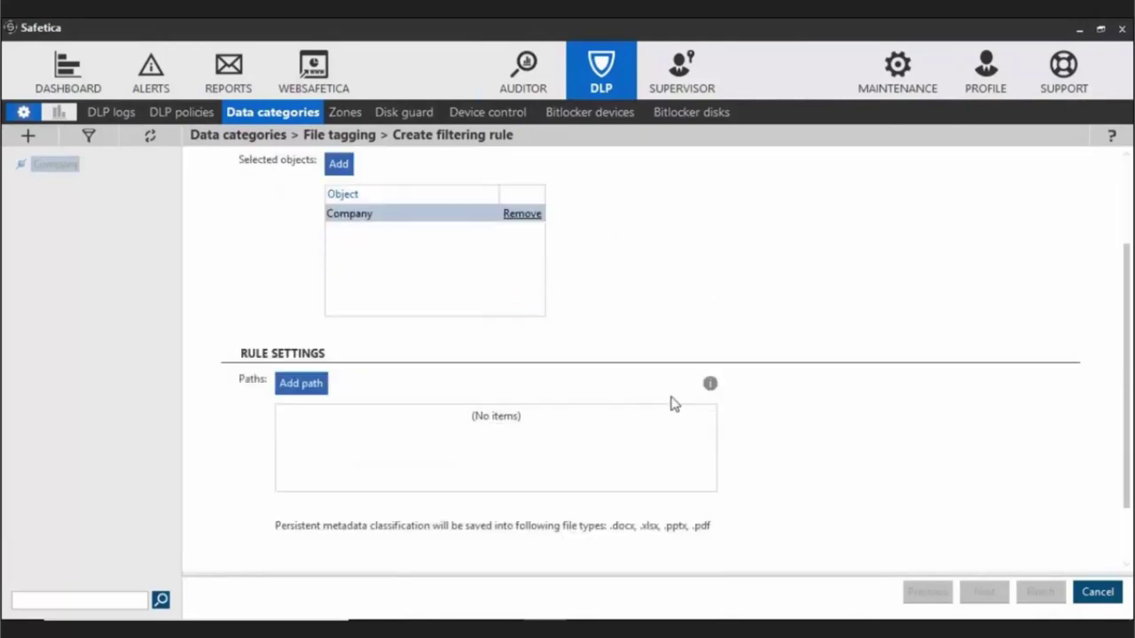
pyautogui.click(286, 367)
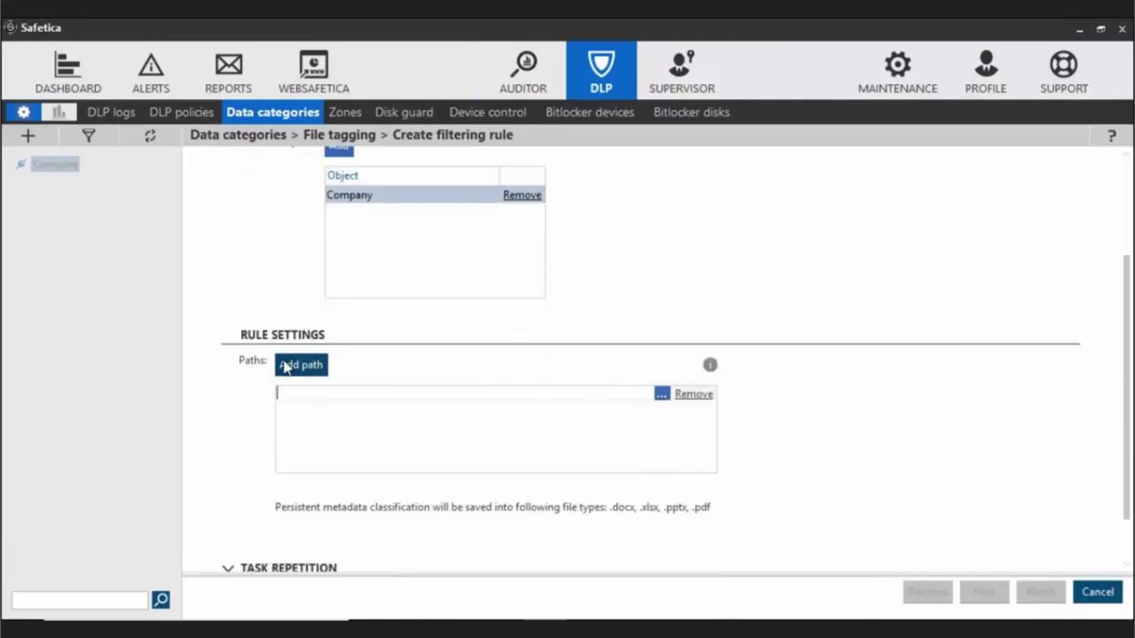
pyautogui.click(662, 394)
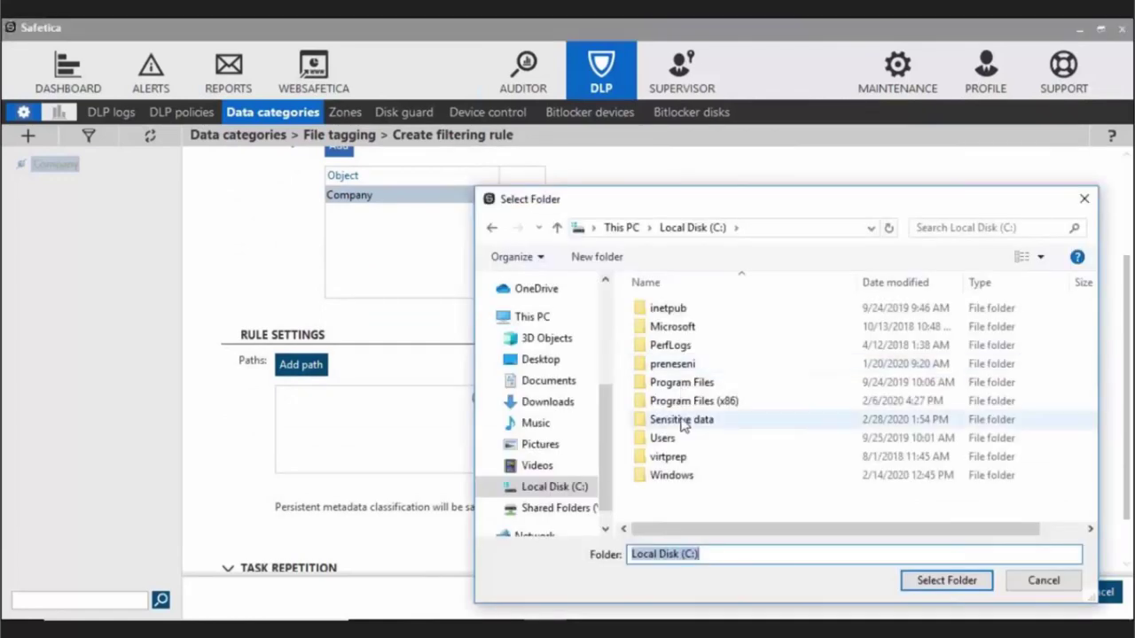
pyautogui.click(680, 420)
pyautogui.click(930, 582)
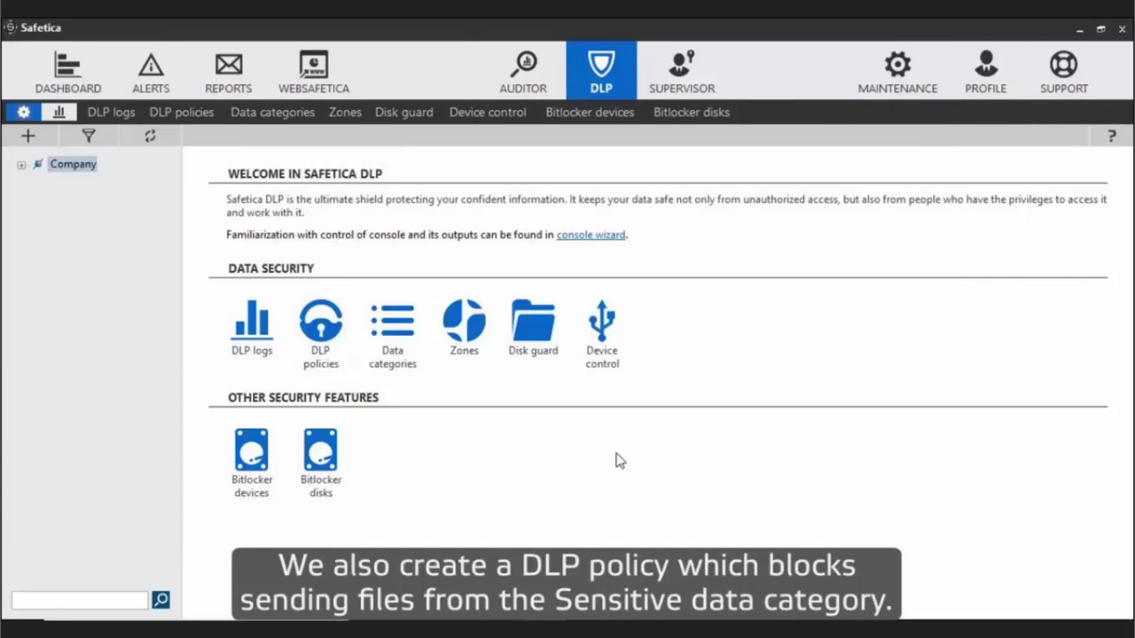
# - Start a Data-type DLP policy 'Blocking policy' covering the Sensitive data category
pyautogui.click(167, 115)
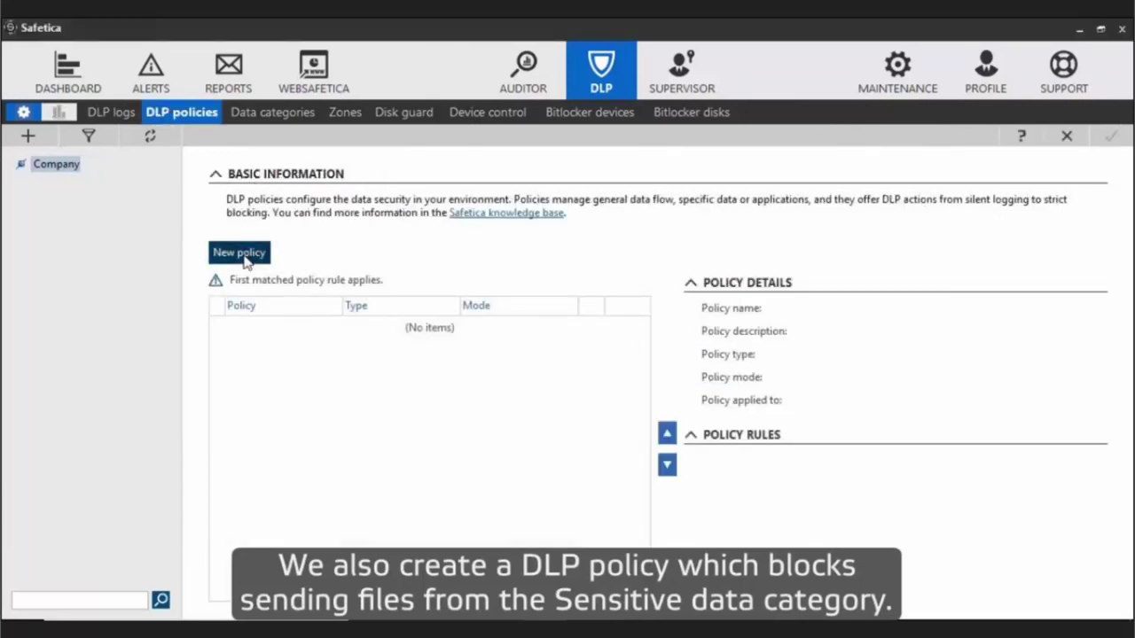
pyautogui.click(243, 255)
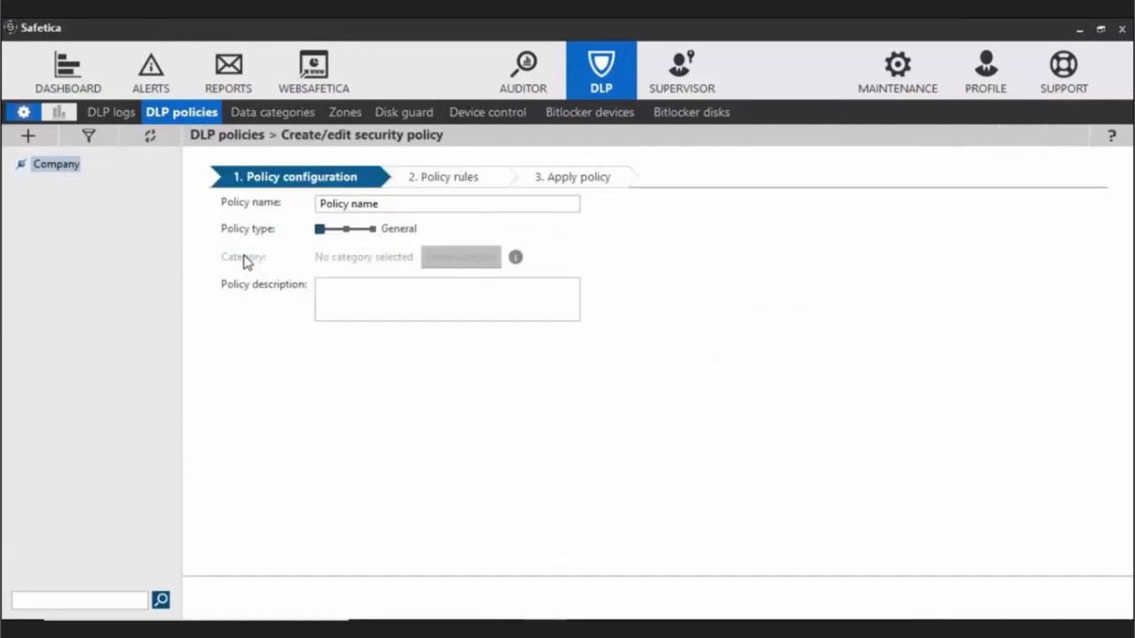
pyautogui.click(346, 198)
pyautogui.write('Blocking policy')
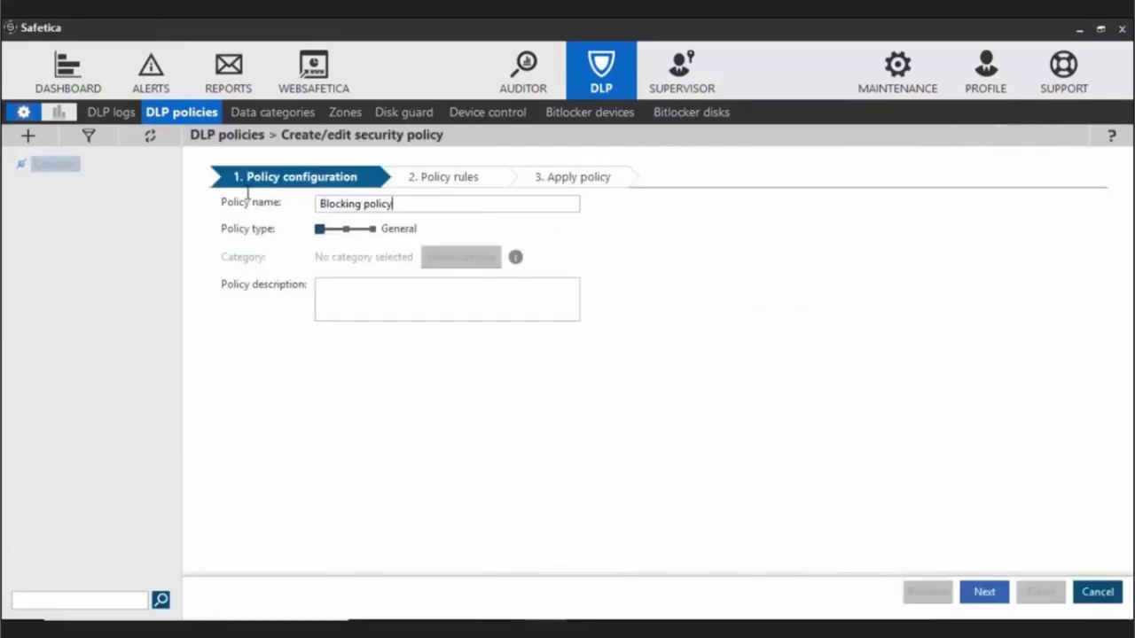
pyautogui.click(346, 228)
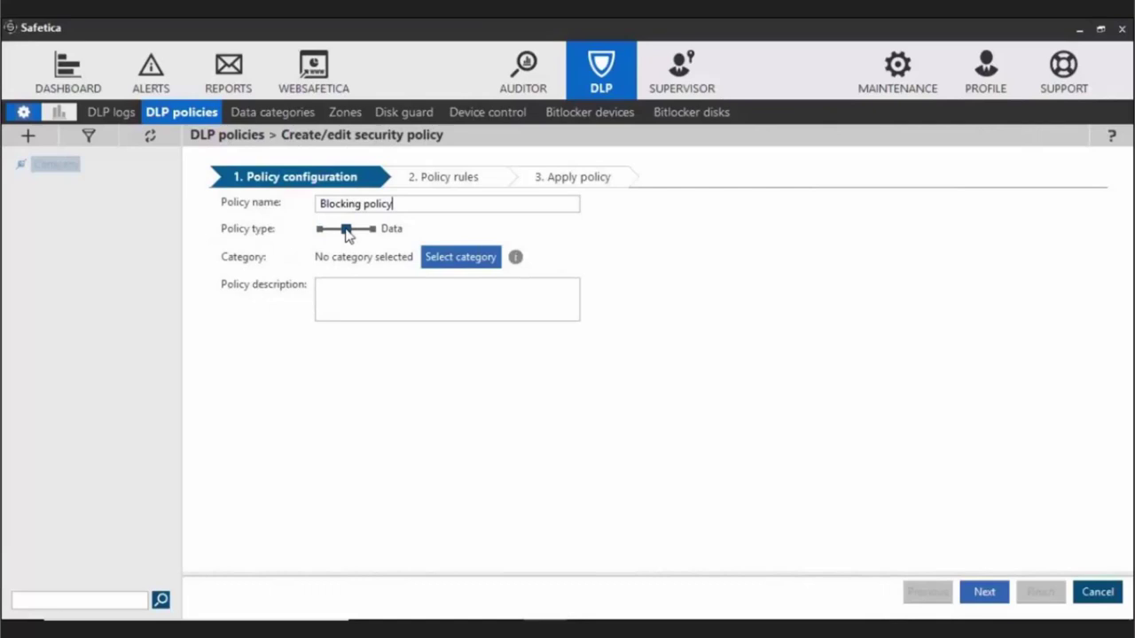
pyautogui.click(441, 266)
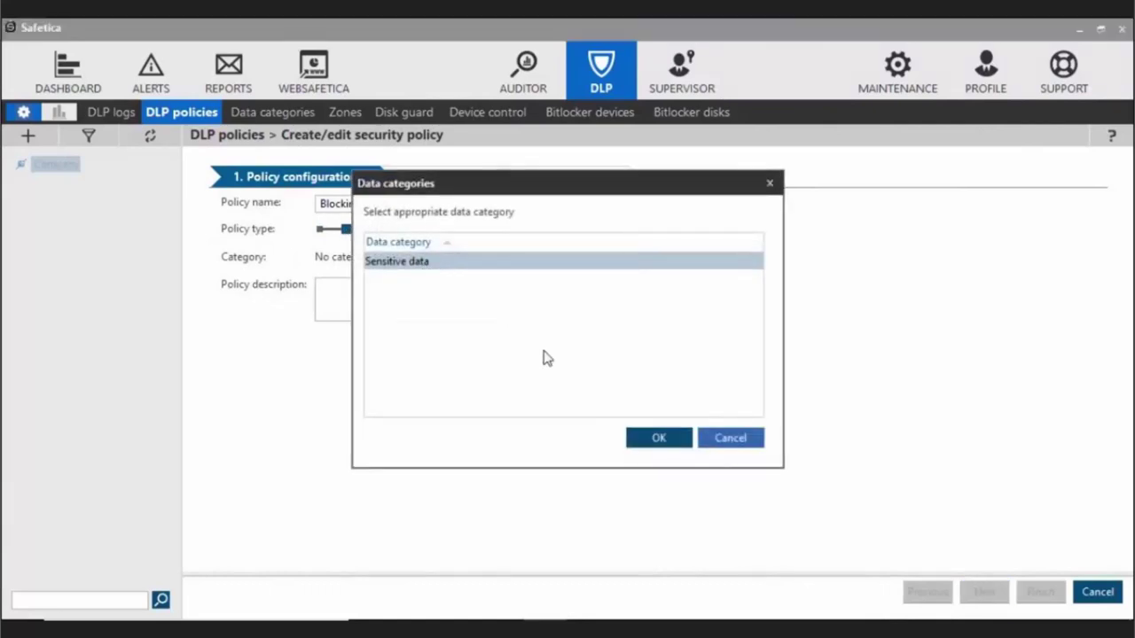
pyautogui.click(657, 439)
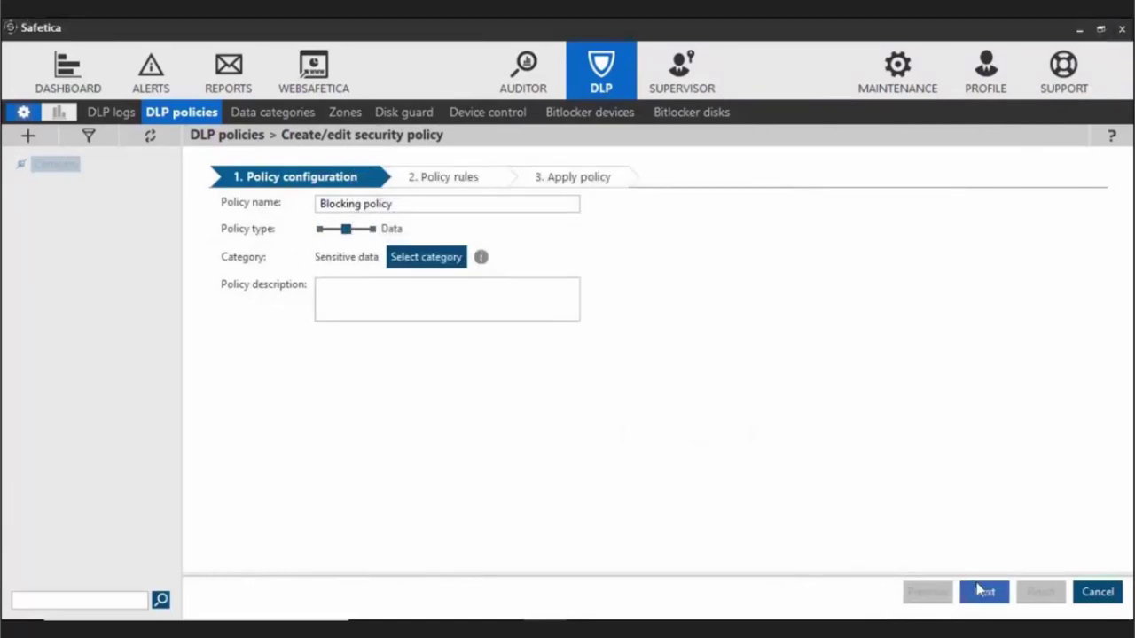
pyautogui.click(982, 590)
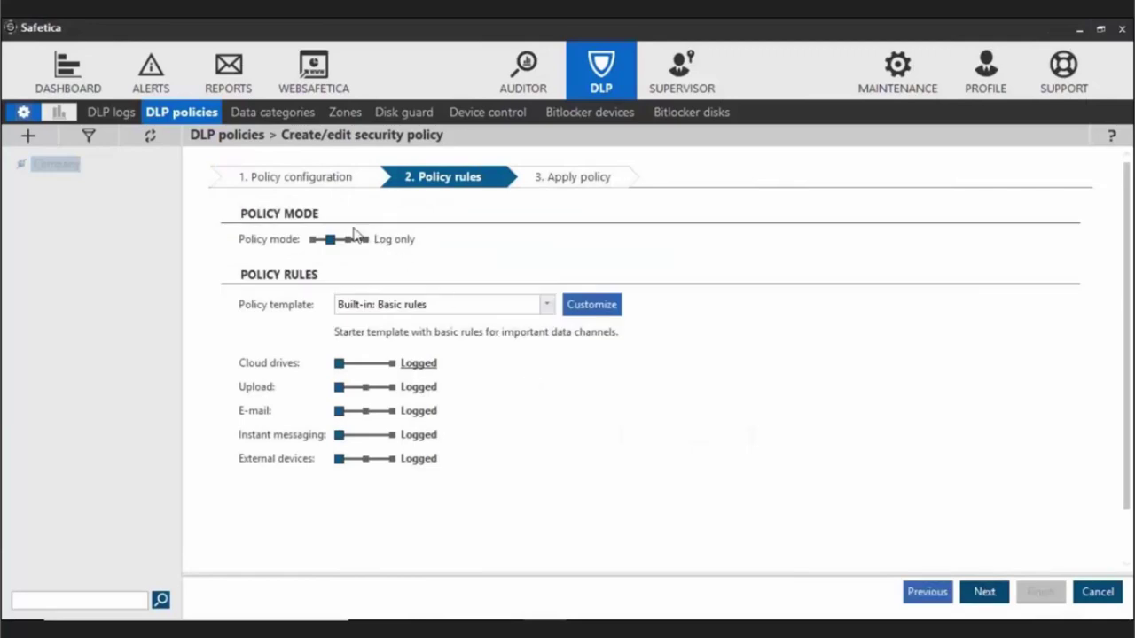
# - Set the policy to log and block with only an E-mail rule set to Safe zones allowed
pyautogui.click(366, 240)
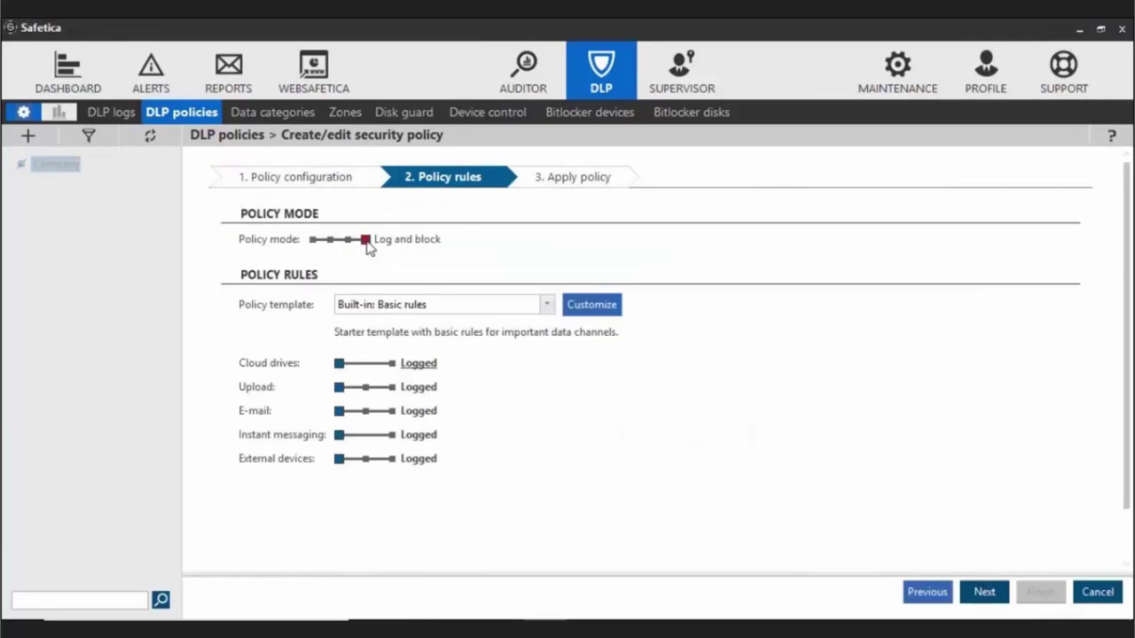
pyautogui.click(591, 304)
pyautogui.scroll(-3, 506, 332)
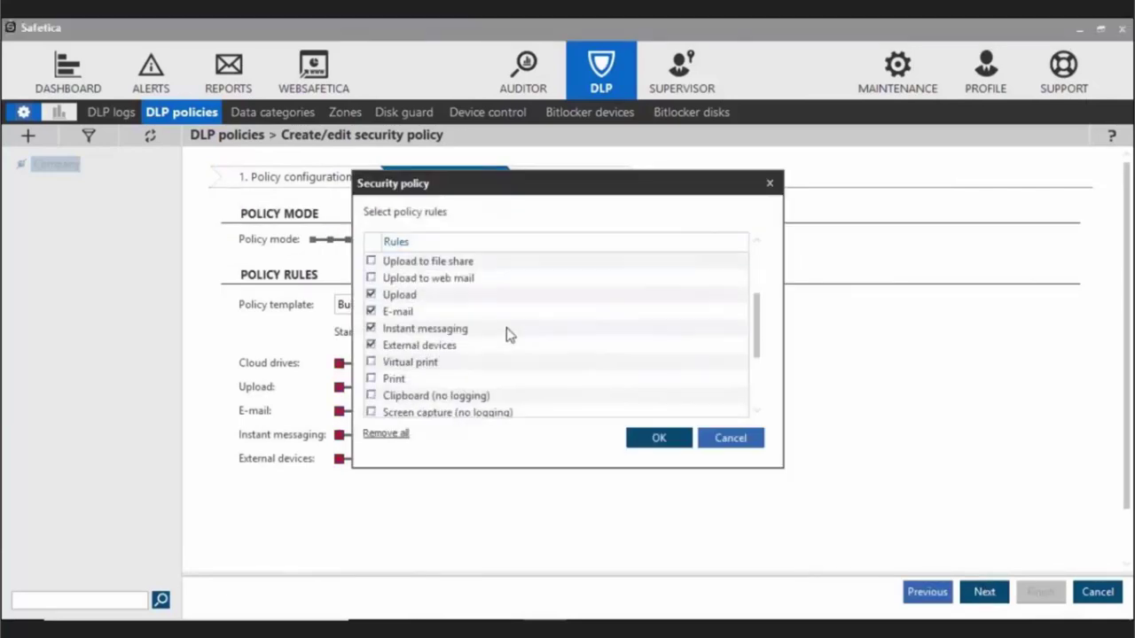
pyautogui.click(387, 434)
pyautogui.click(372, 314)
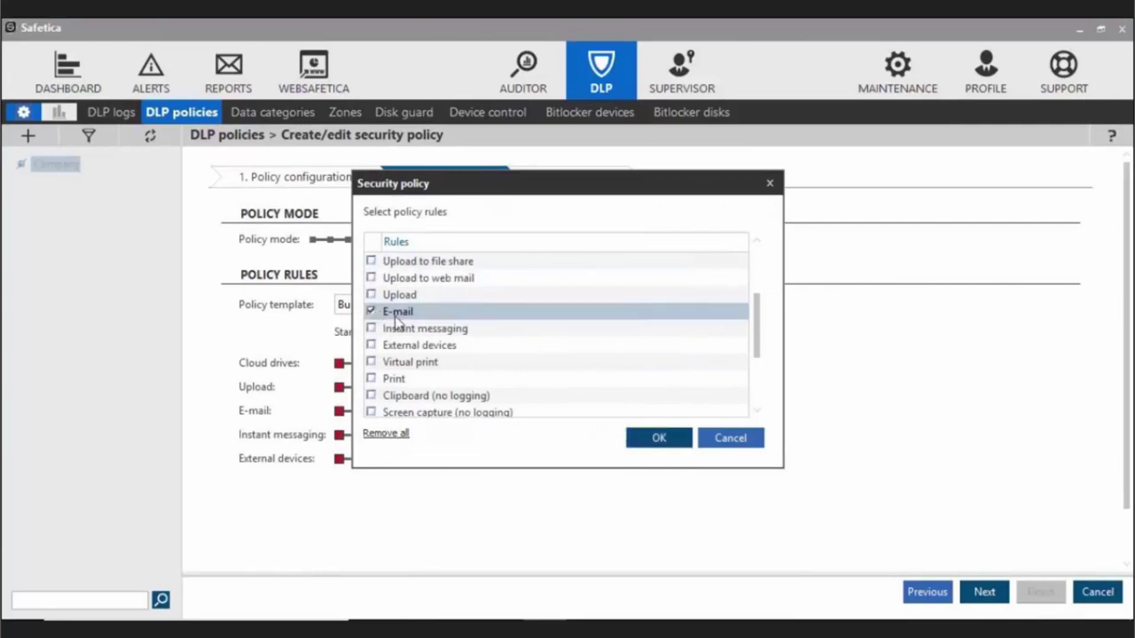
pyautogui.click(659, 442)
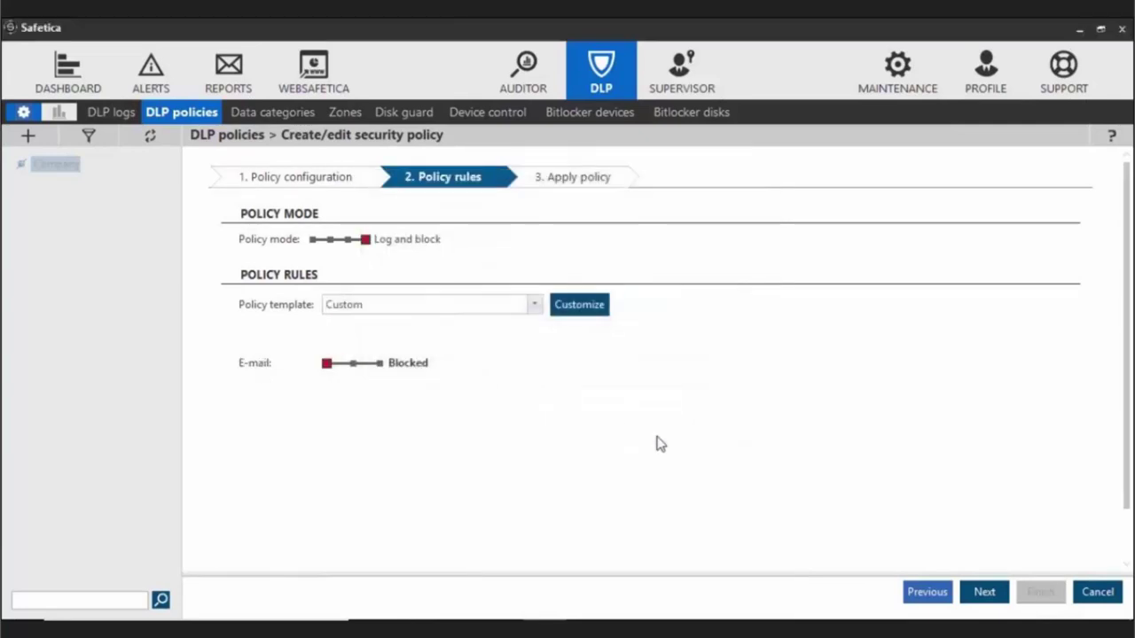
pyautogui.click(352, 364)
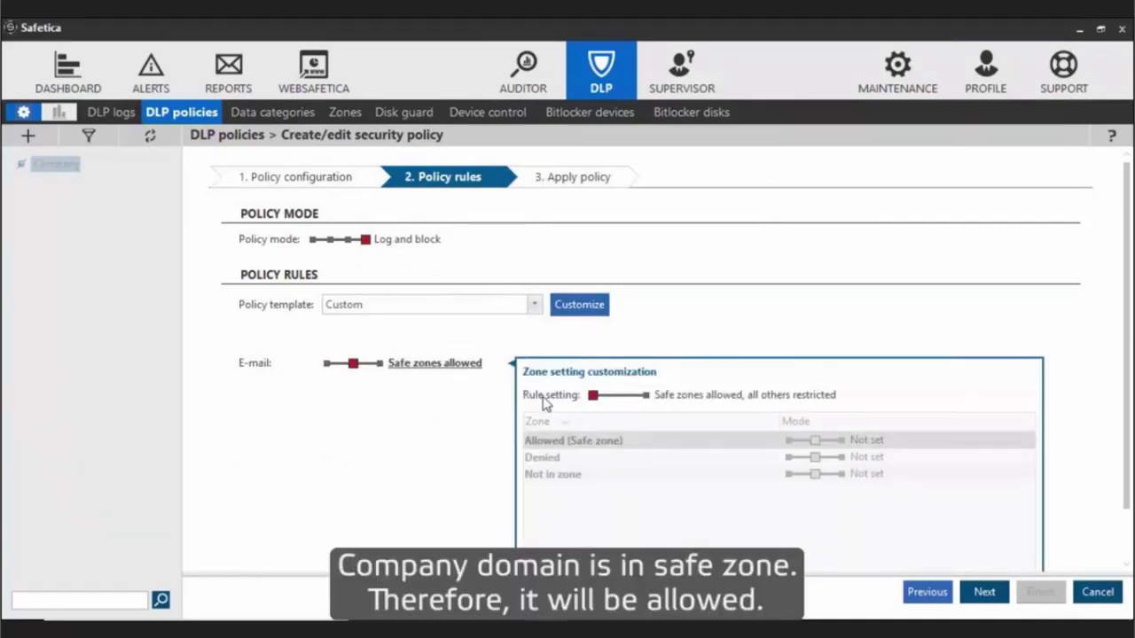
pyautogui.click(980, 595)
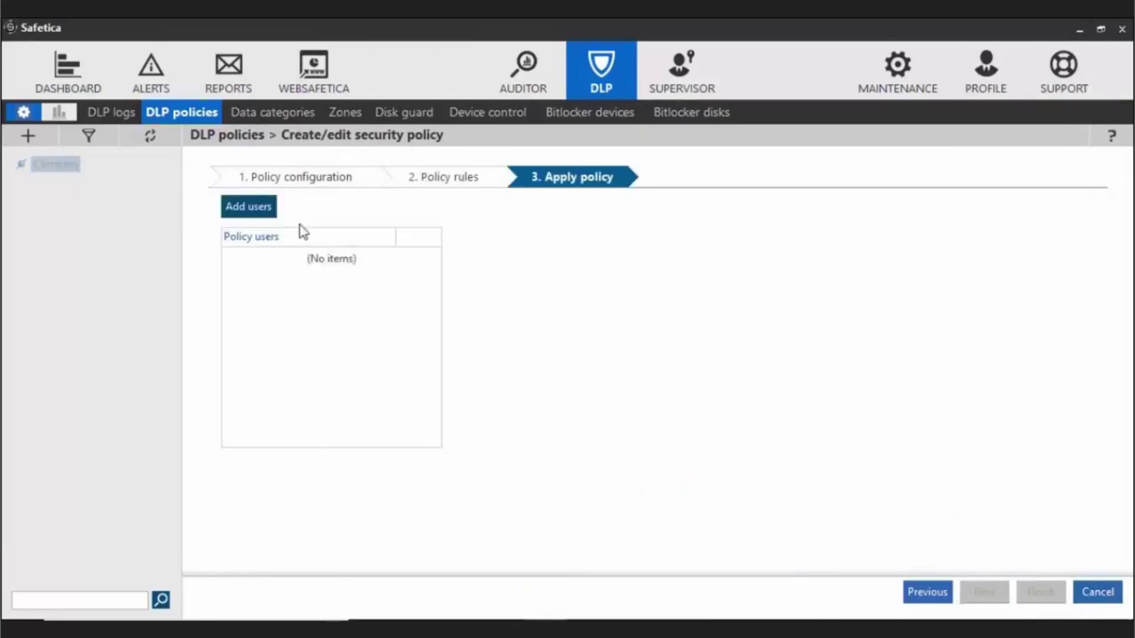
# - Apply the Blocking policy to the whole Company node
pyautogui.click(266, 210)
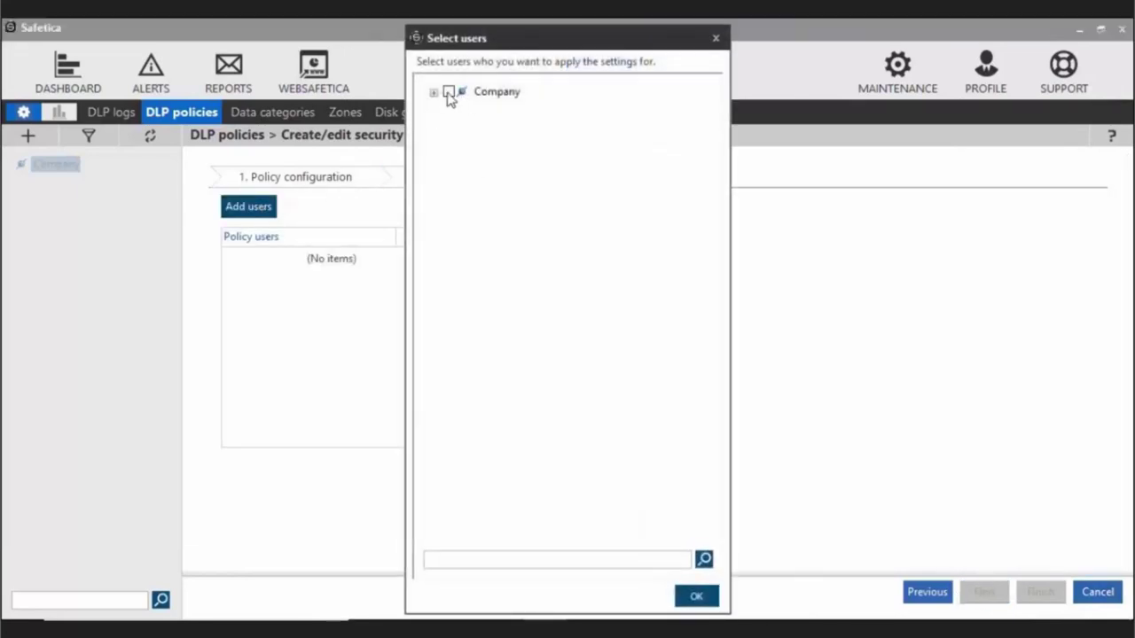
pyautogui.click(449, 94)
pyautogui.click(697, 596)
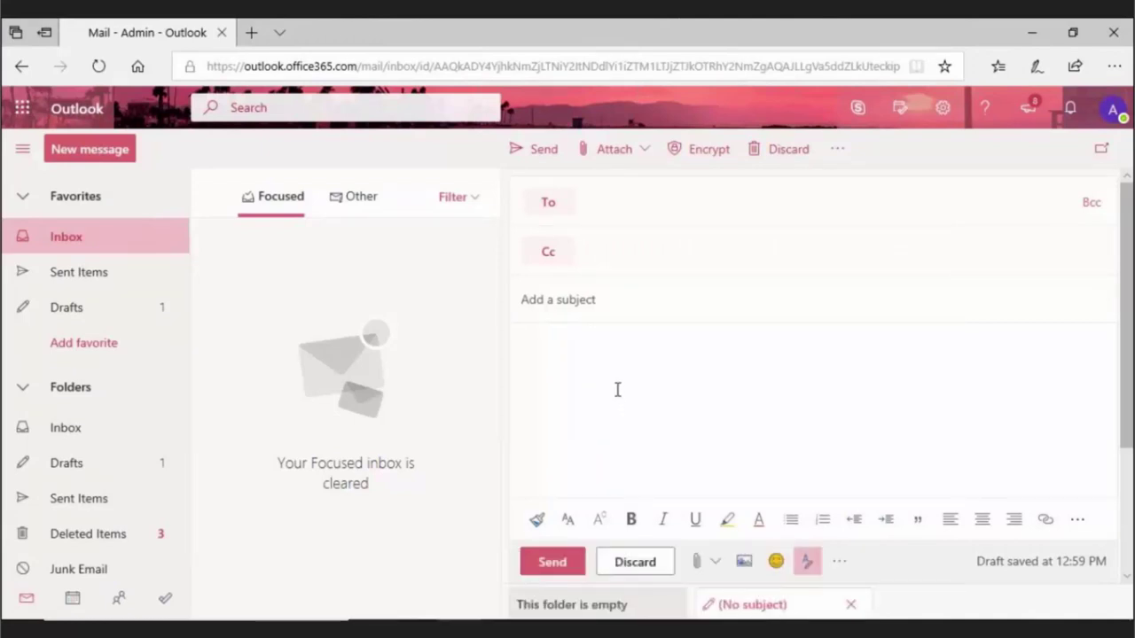
# - Address a new mail to the internal User with subject 'Sensitive data'
pyautogui.click(615, 204)
pyautogui.write('user')
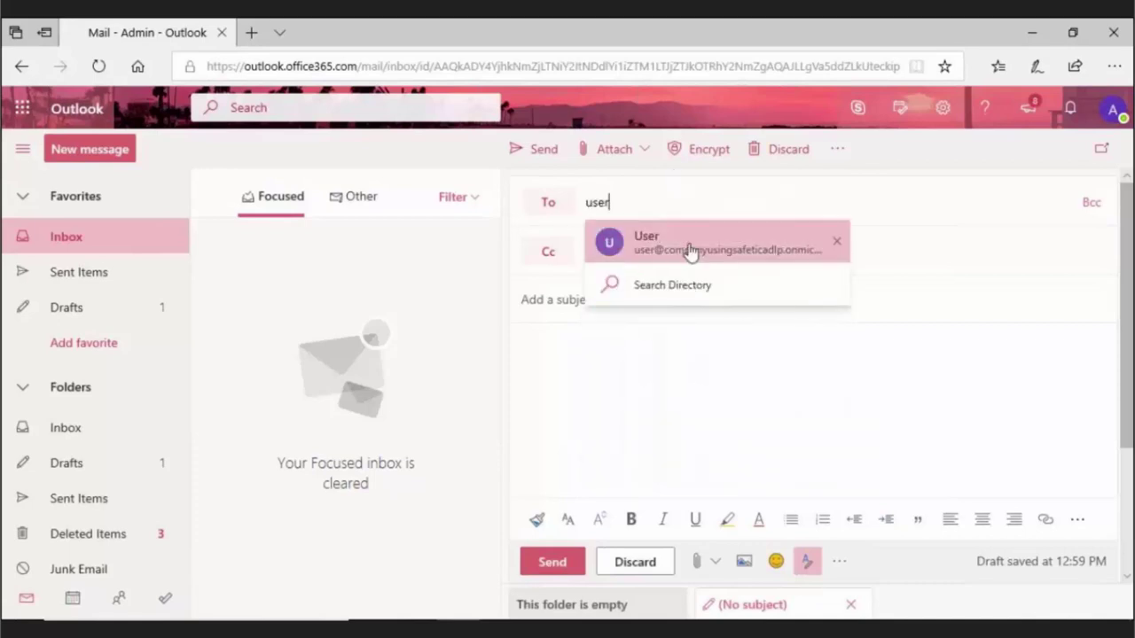
pyautogui.click(687, 252)
pyautogui.click(634, 317)
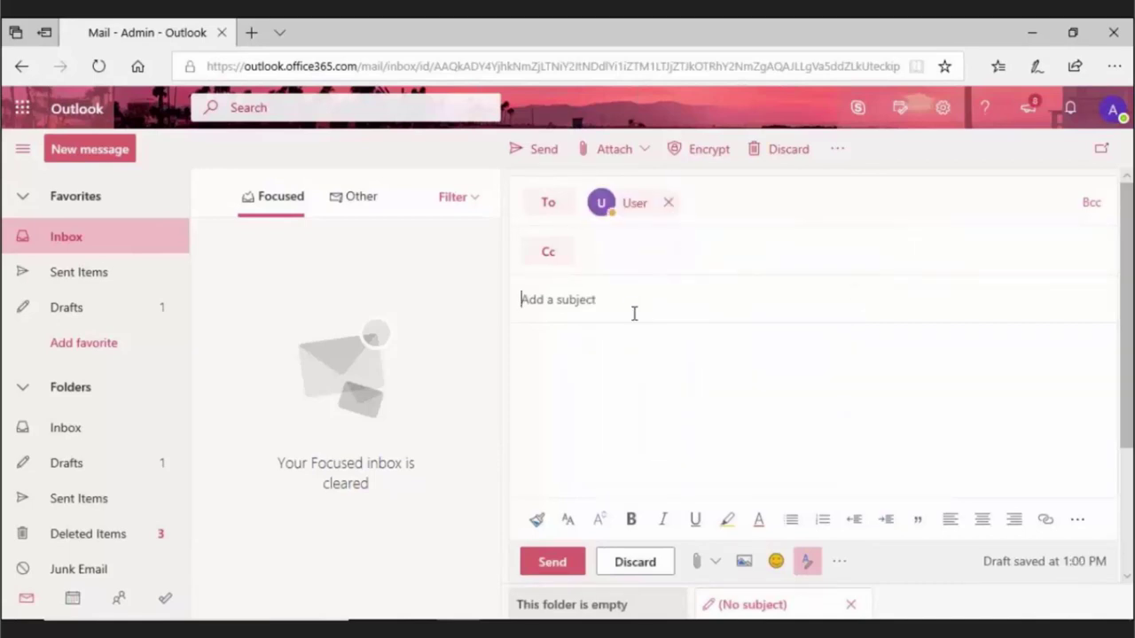
pyautogui.write('Sensitive data')
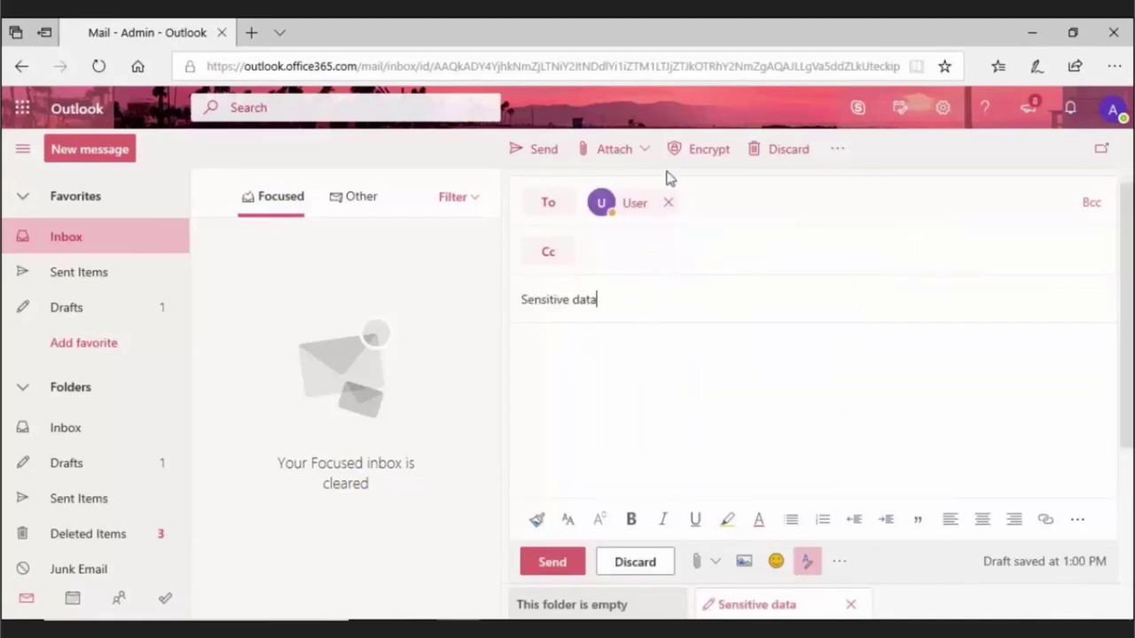
# - Attach Sensitive file.docx from this computer and send the message
pyautogui.click(642, 152)
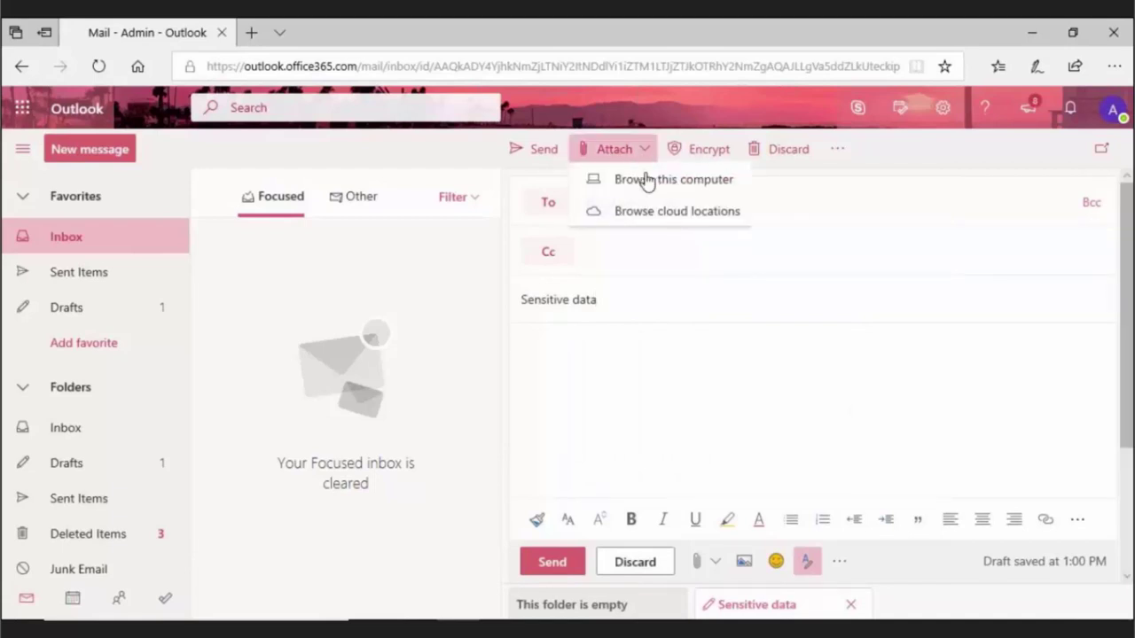
pyautogui.click(648, 188)
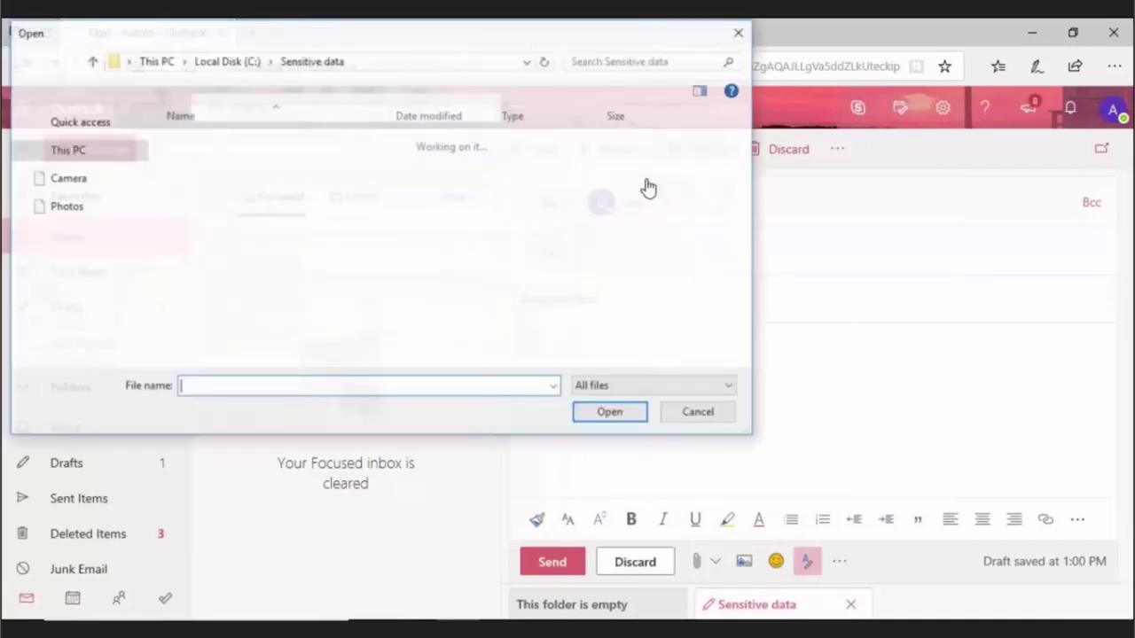
pyautogui.click(216, 144)
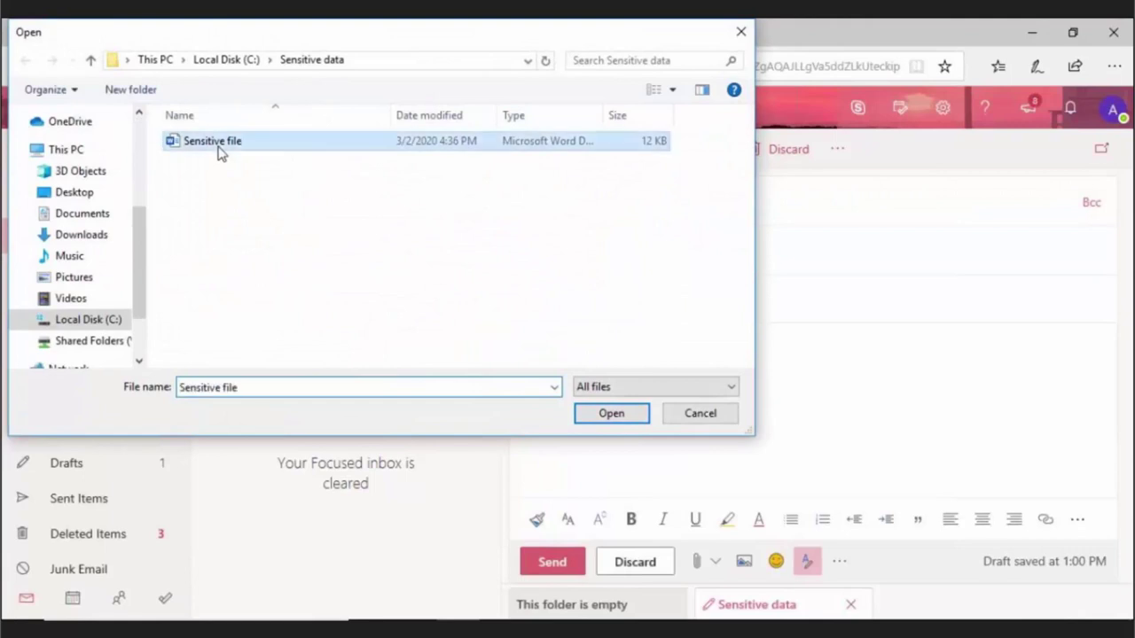
pyautogui.click(614, 415)
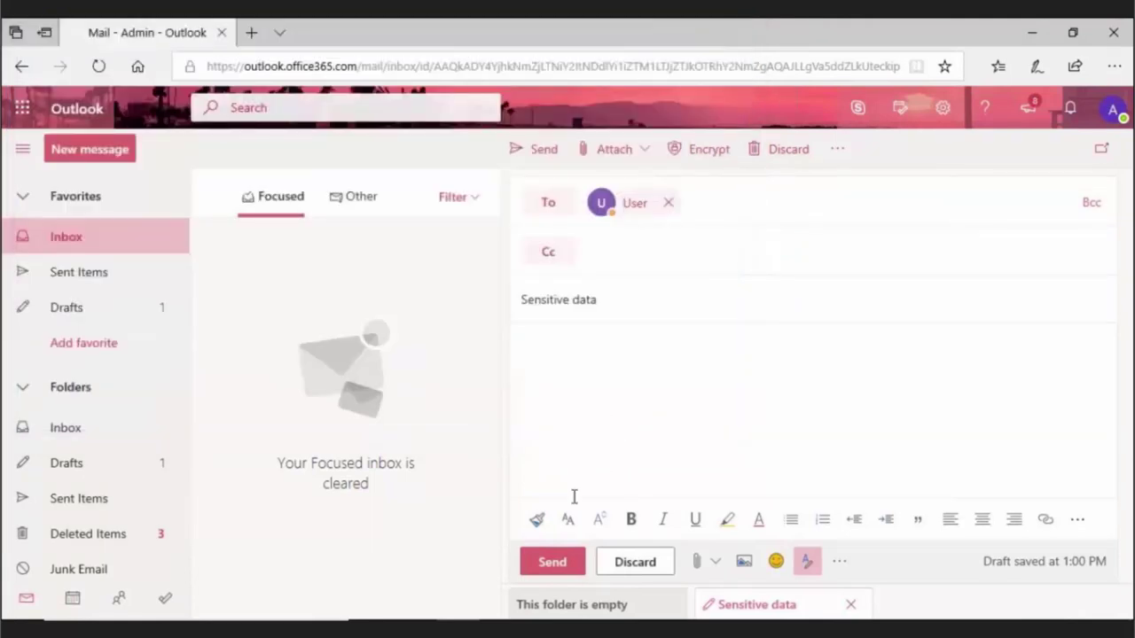
pyautogui.click(552, 562)
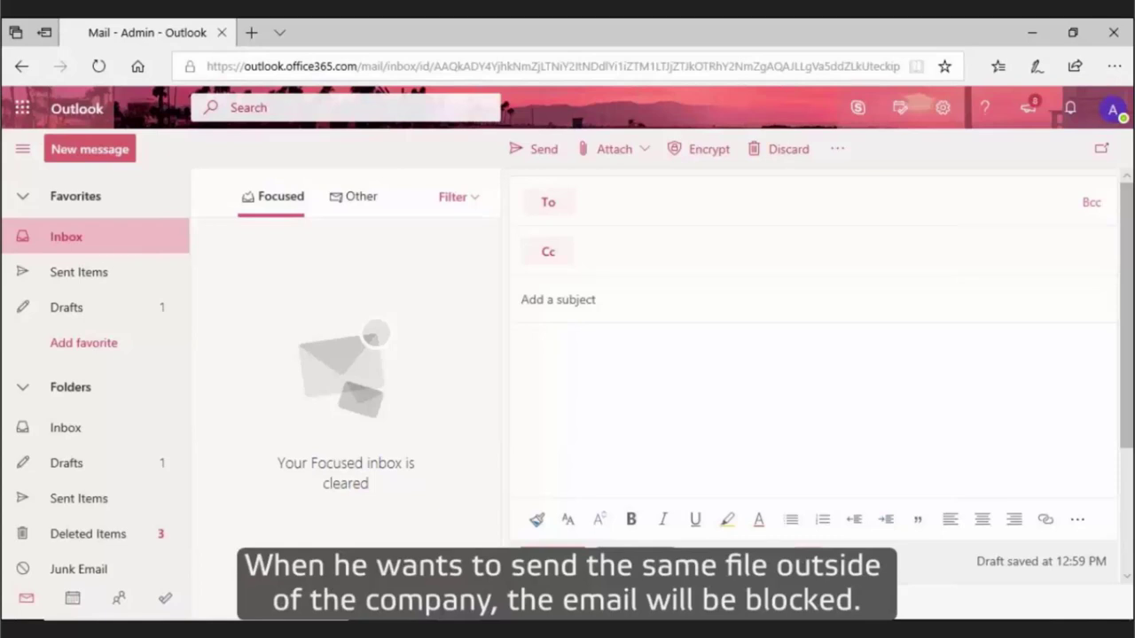
# - Address a new mail to the external Gmail contact with subject 'Sensitive data'
pyautogui.click(589, 204)
pyautogui.write('exa')
pyautogui.click(657, 242)
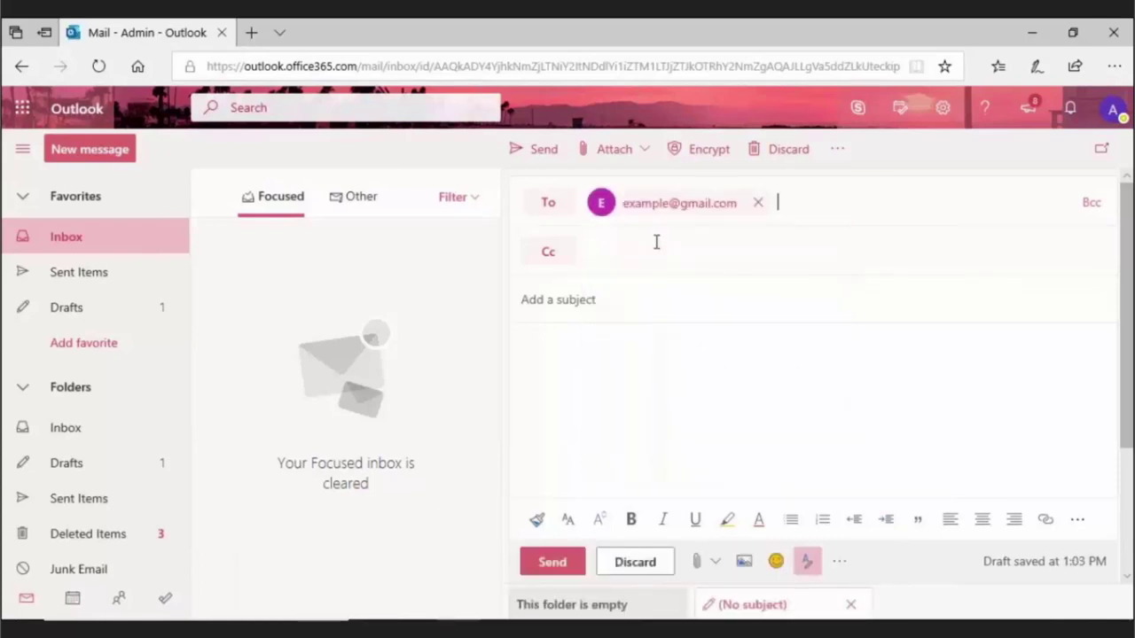
pyautogui.click(635, 295)
pyautogui.write('Sensit')
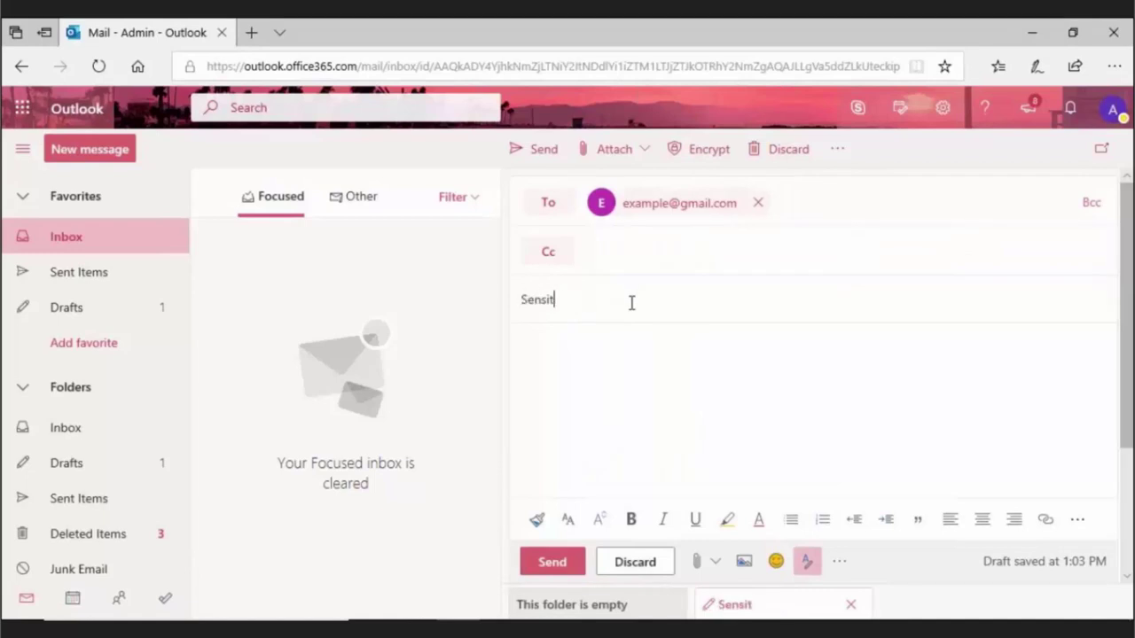
pyautogui.write('ive data')
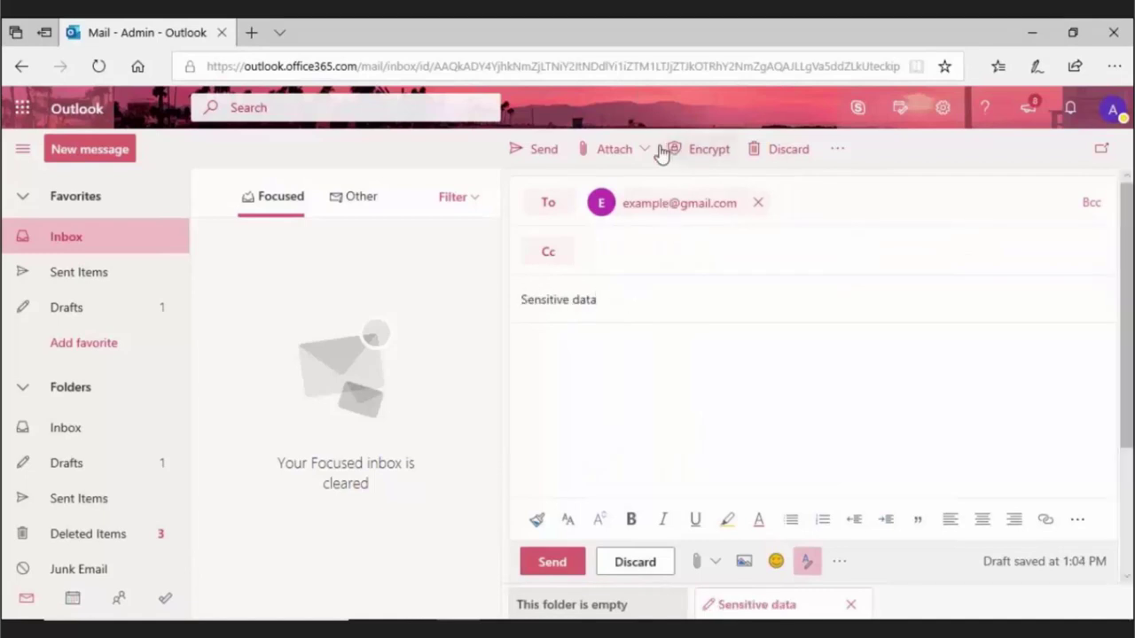
# - Attach Sensitive file.docx from this computer and send it to the outside address
pyautogui.click(648, 150)
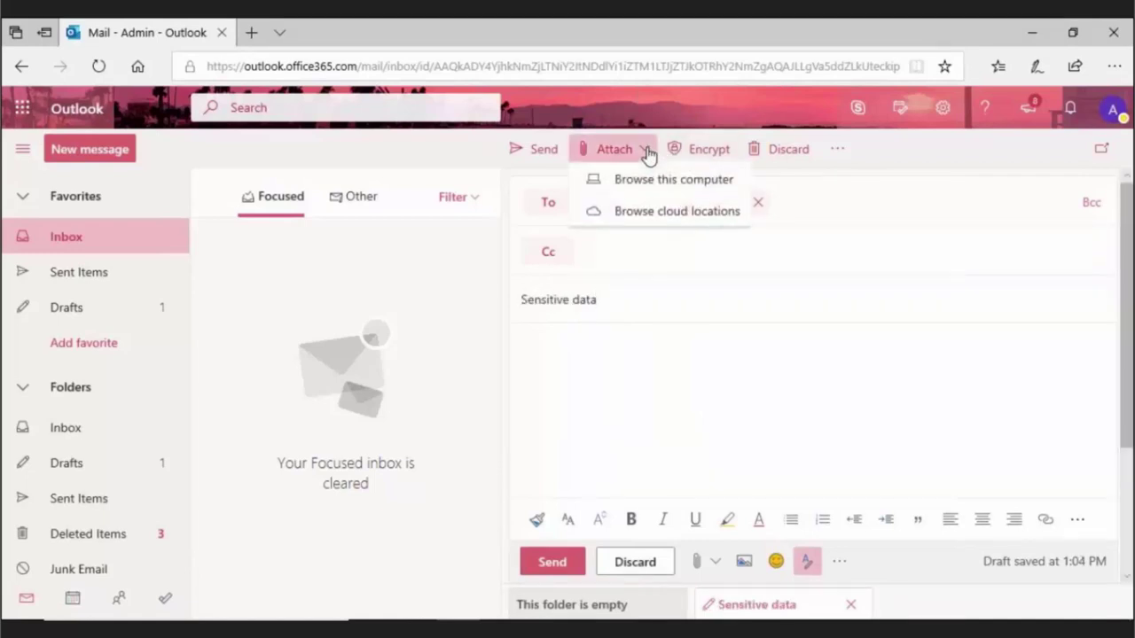
pyautogui.click(651, 182)
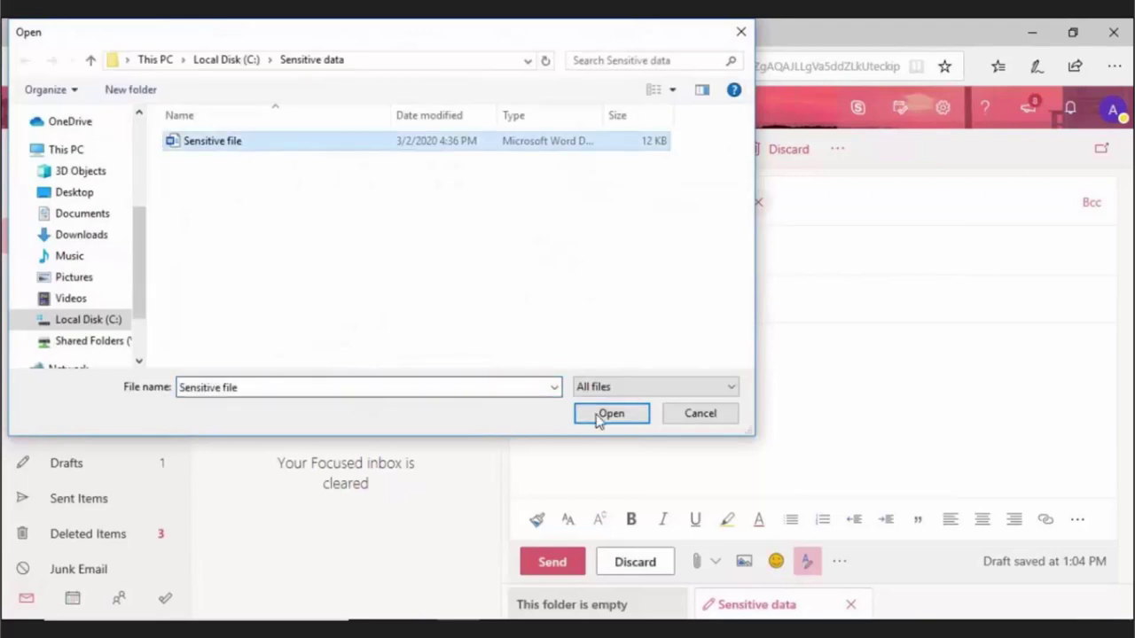
pyautogui.click(597, 418)
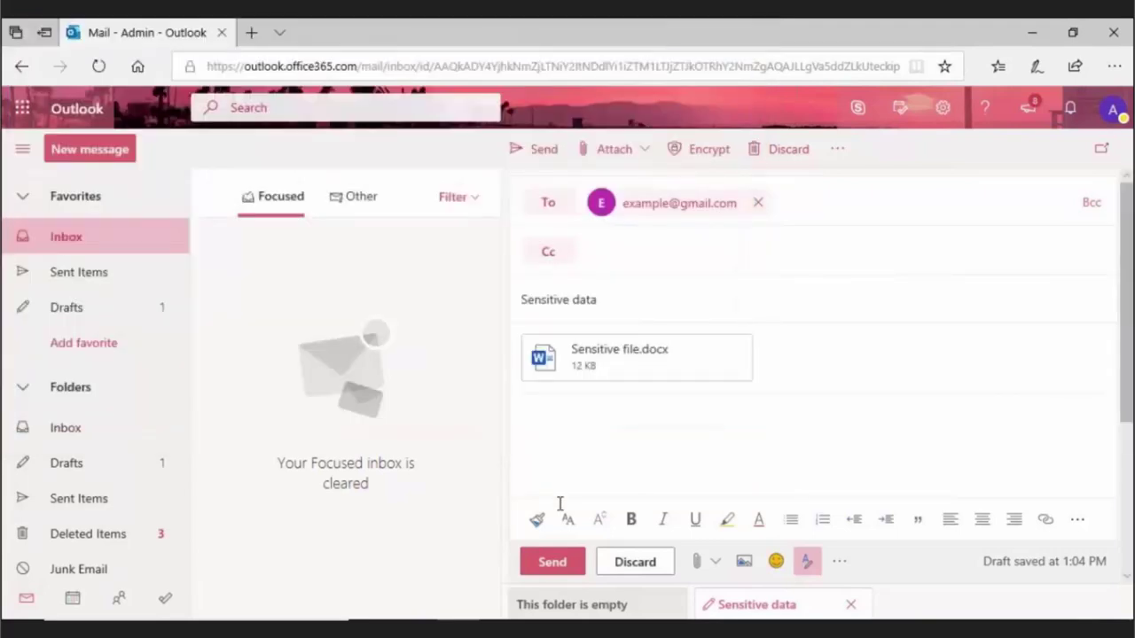
pyautogui.click(552, 564)
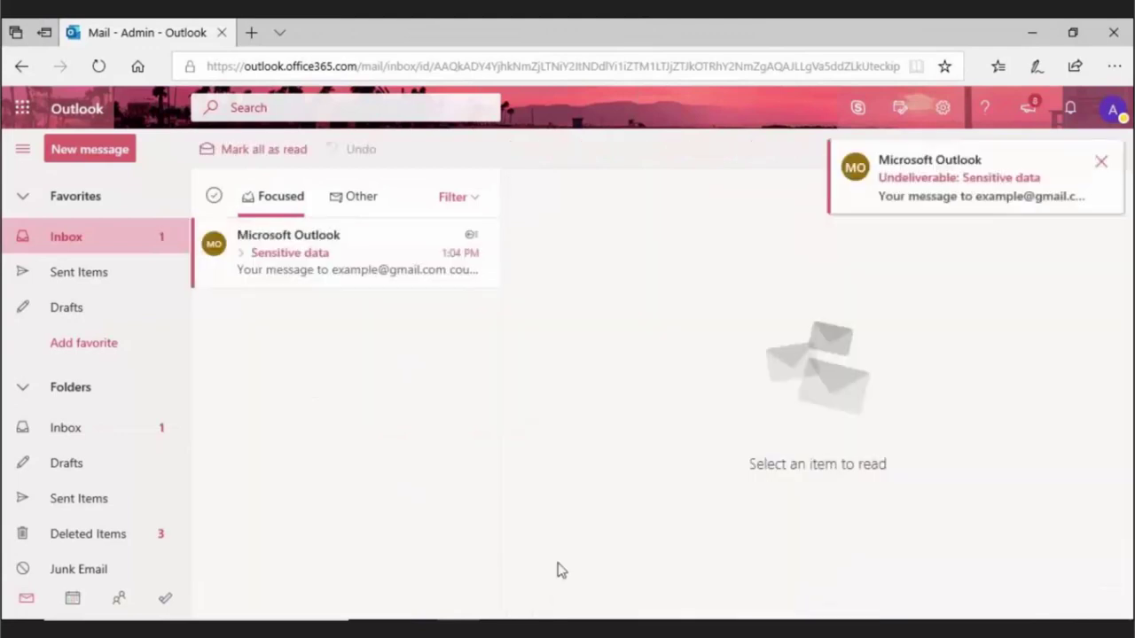
# - Read the 'Undeliverable: Sensitive data' notice explaining the Sensitive data category block
pyautogui.click(331, 252)
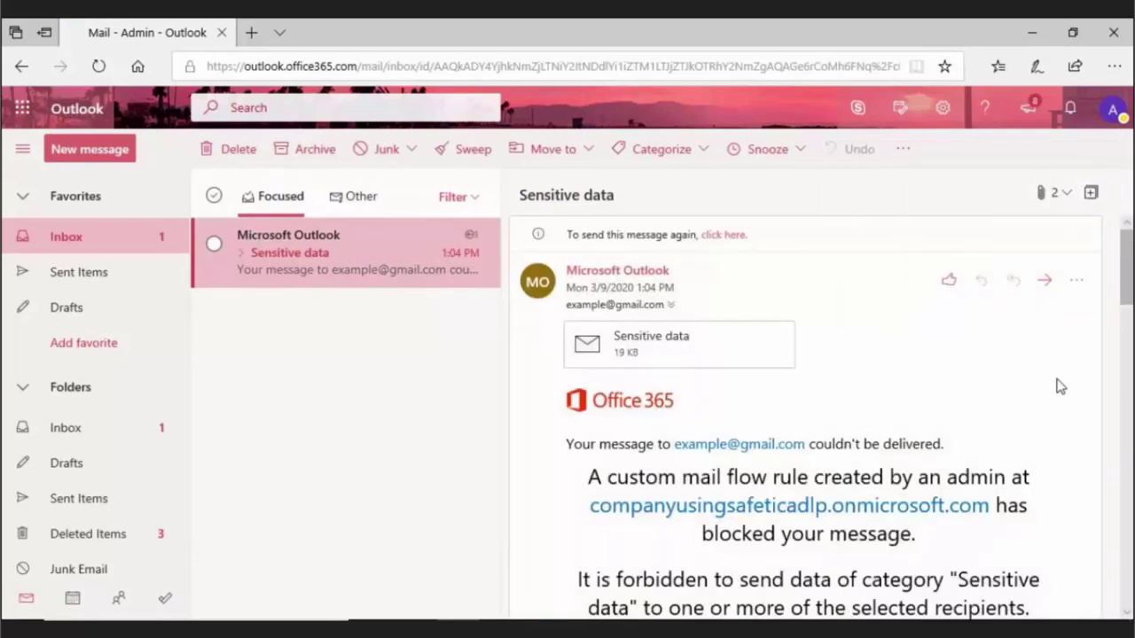
pyautogui.scroll(-3, 1061, 386)
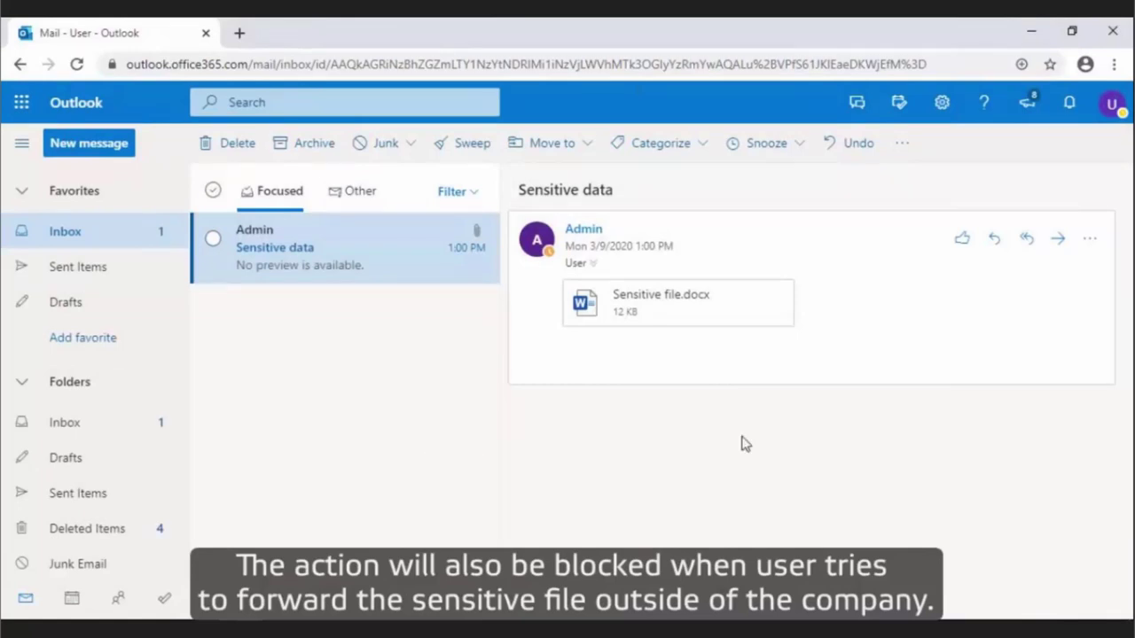
# - Forward the received Sensitive data message to the Gmail contact, then enable Office 365 file-operation auditing
pyautogui.click(1059, 241)
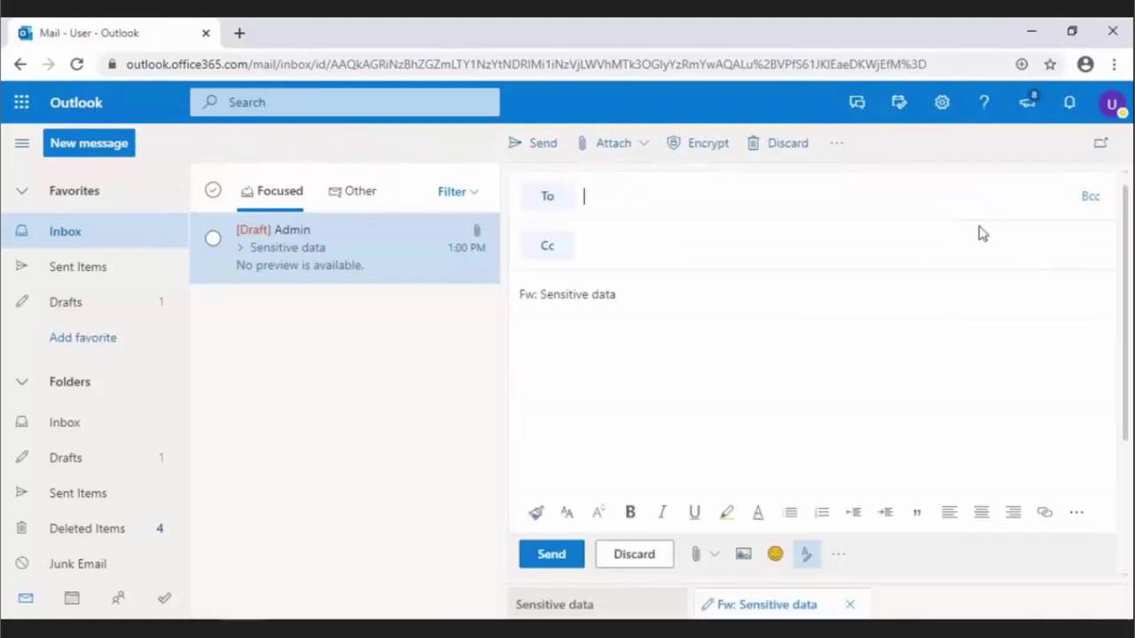
pyautogui.write('example')
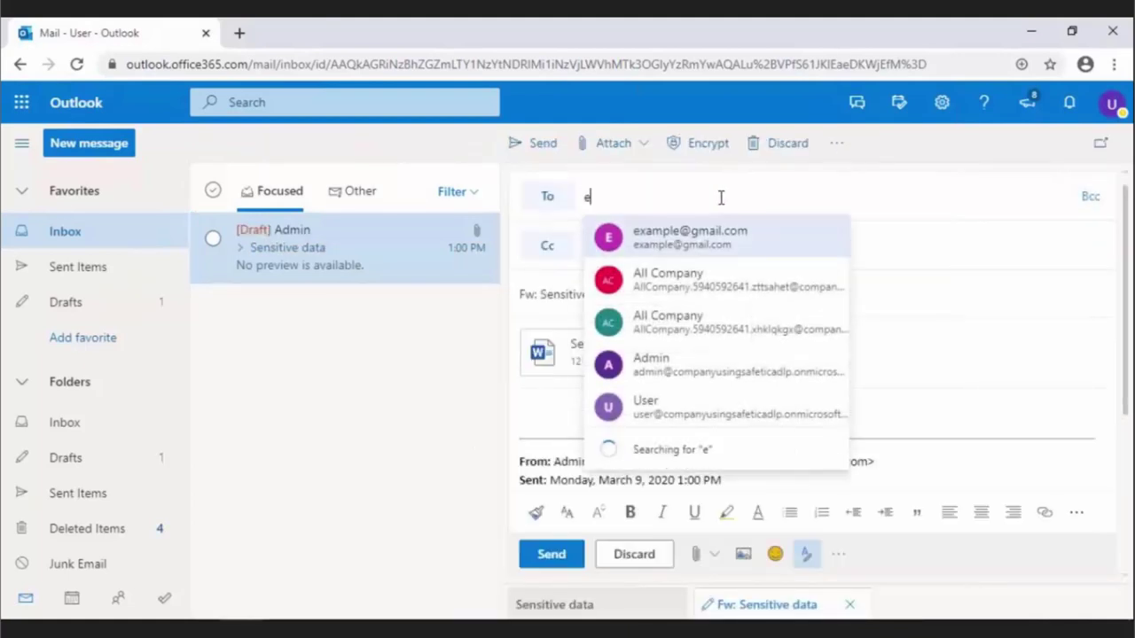
pyautogui.click(704, 239)
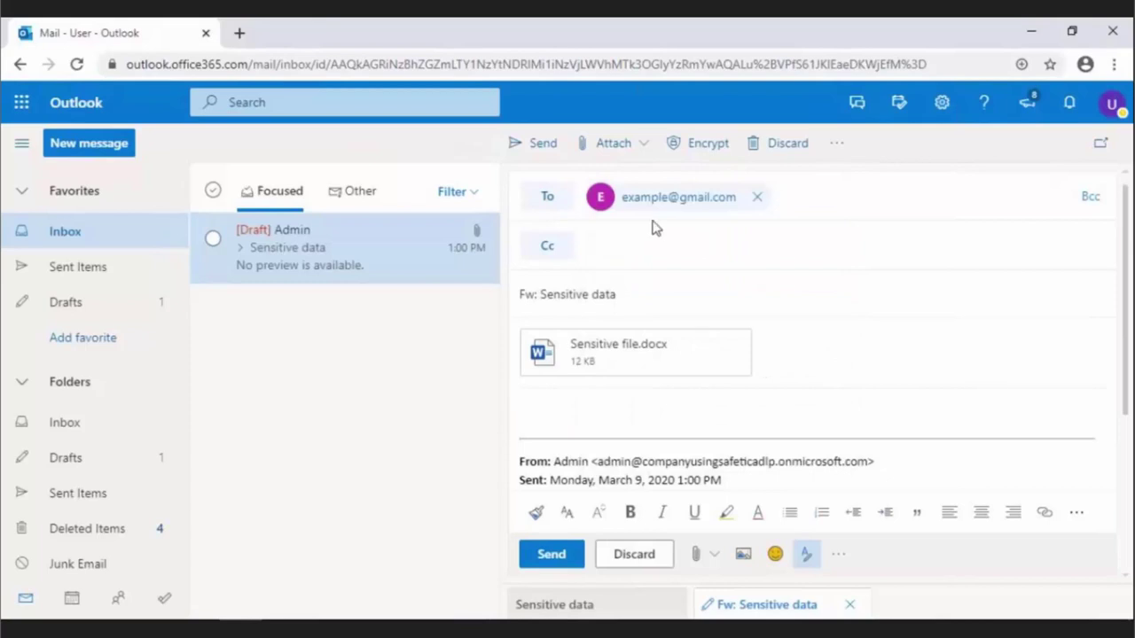
pyautogui.click(536, 145)
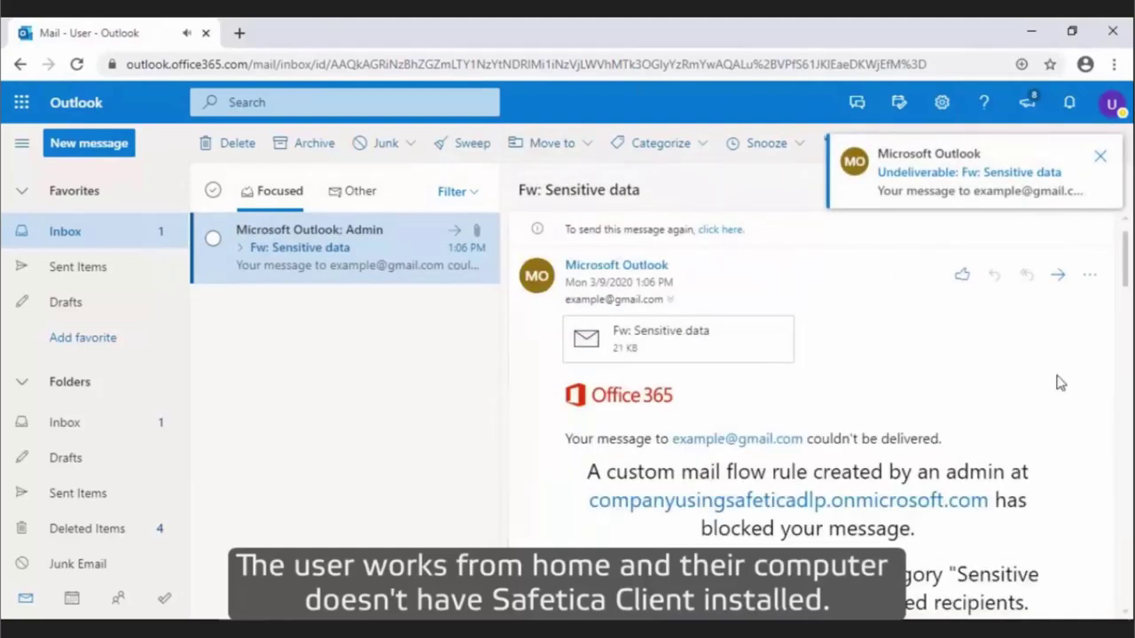
pyautogui.scroll(-2, 1060, 383)
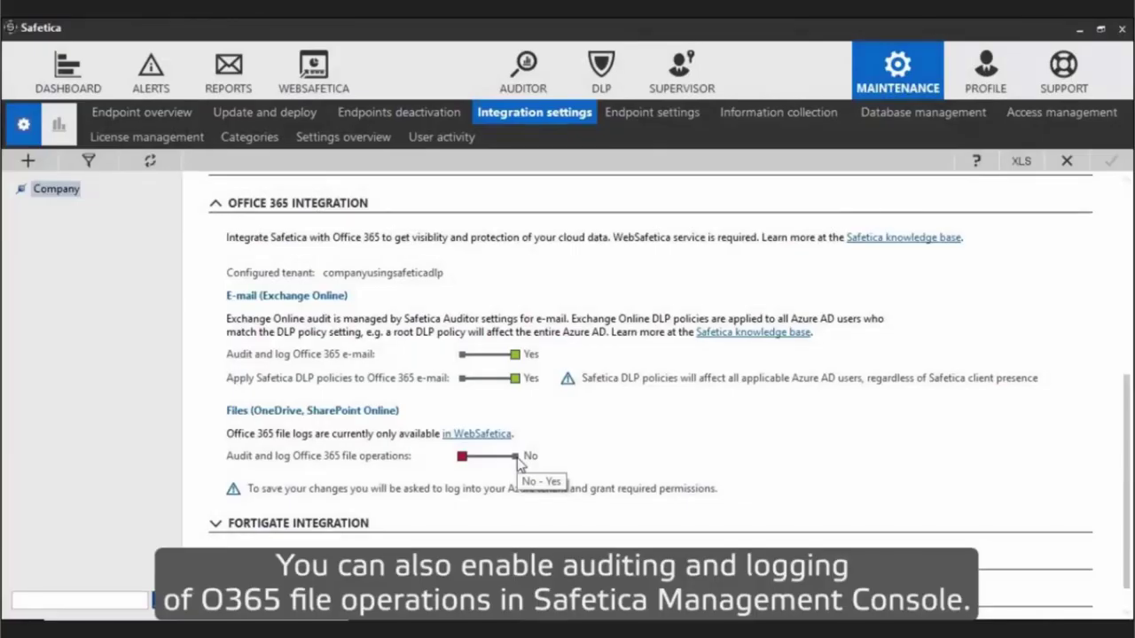
pyautogui.click(518, 459)
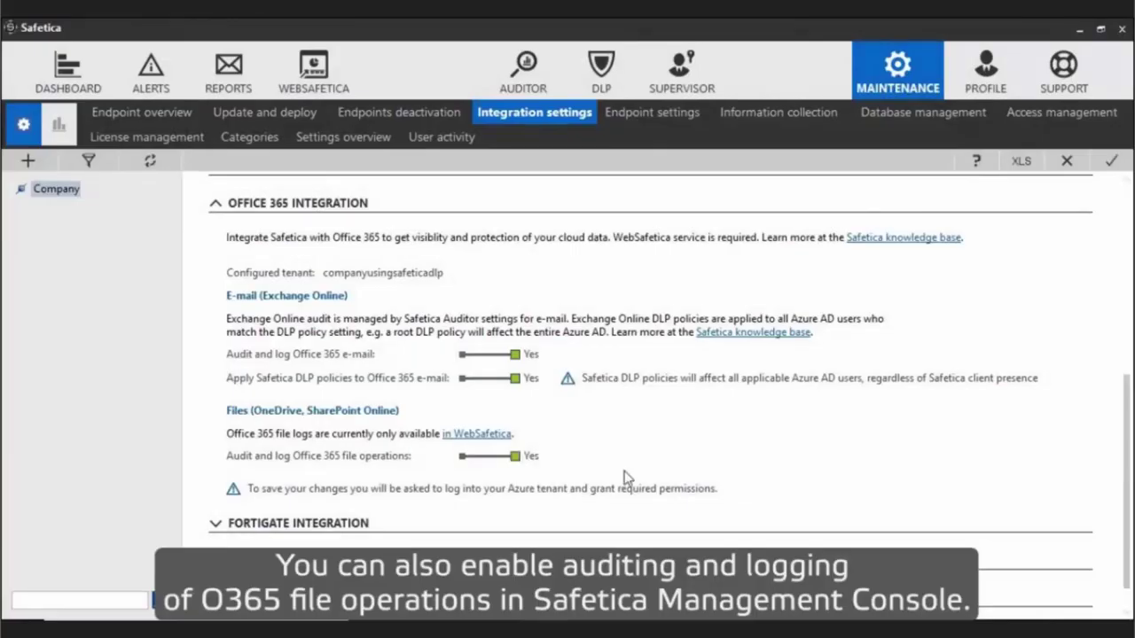